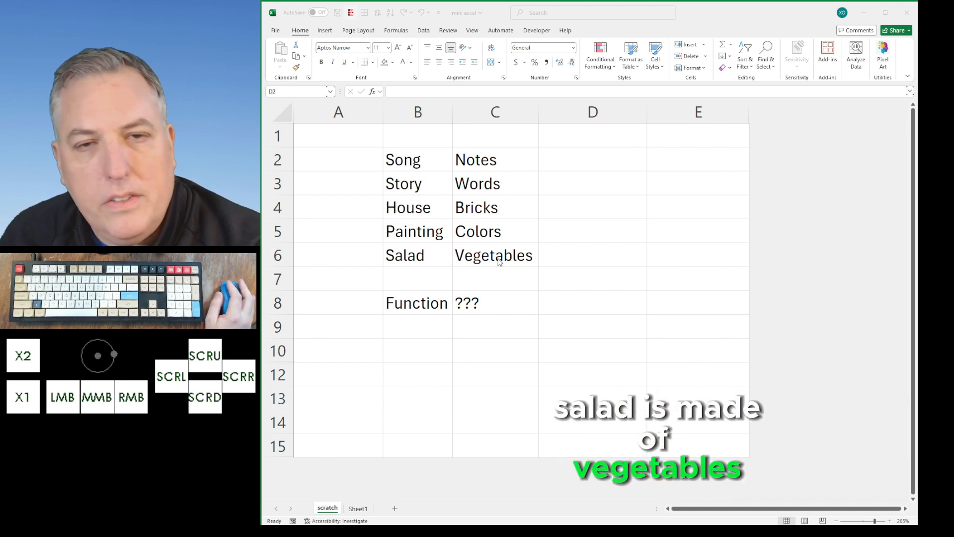
- Clear the ??? placeholder next to the Function label in cell C8
{"action": "left_click", "coordinate": [423, 300]}
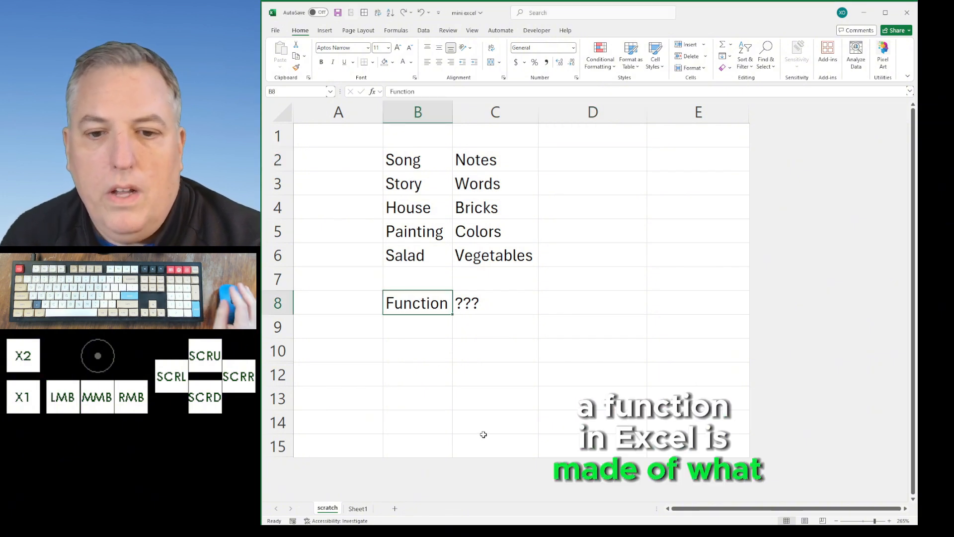
{"action": "left_click", "coordinate": [477, 305]}
{"action": "key", "text": "Delete"}
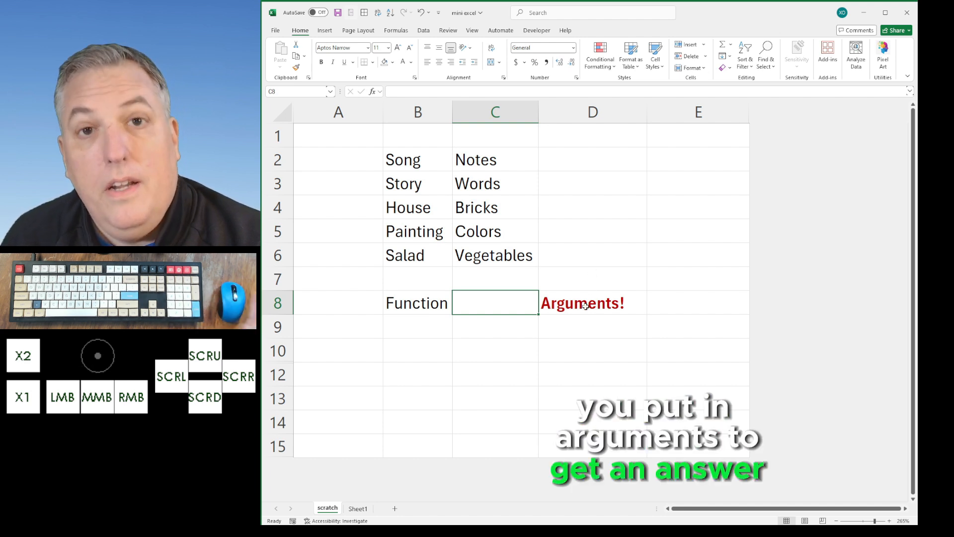
- Enter a SUM formula in cell D2 with C2, C3 and C4 as separate arguments
{"action": "left_click", "coordinate": [604, 152]}
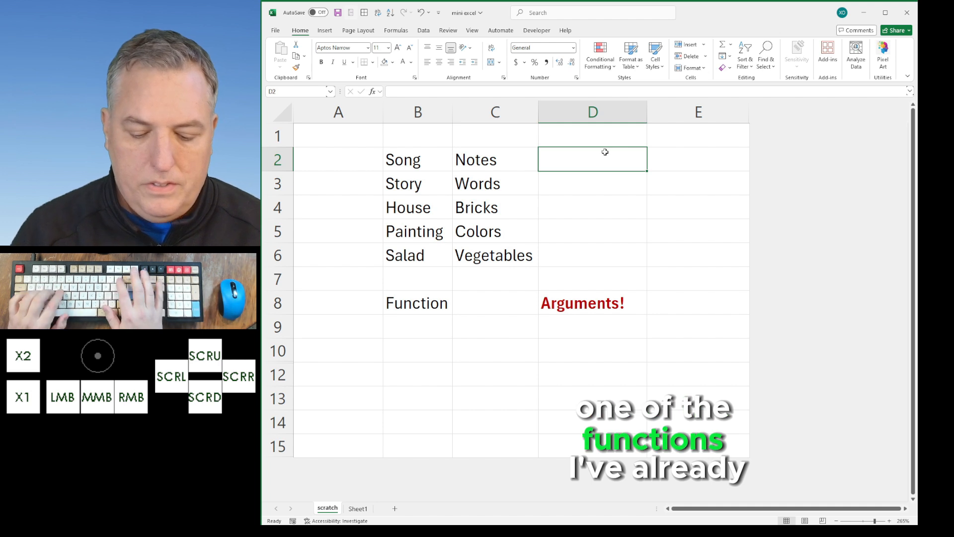
{"action": "type", "text": "=sum("}
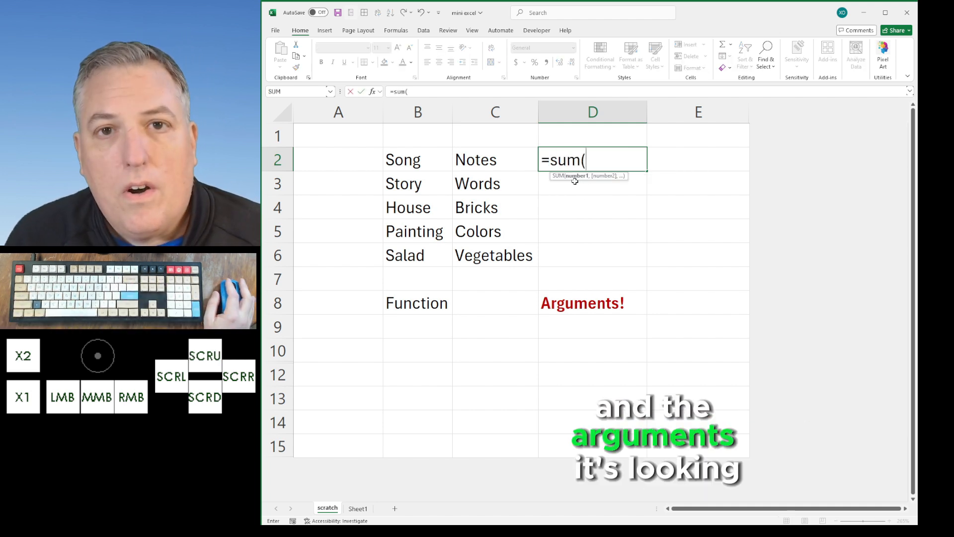
{"action": "left_click", "coordinate": [484, 164]}
{"action": "type", "text": ","}
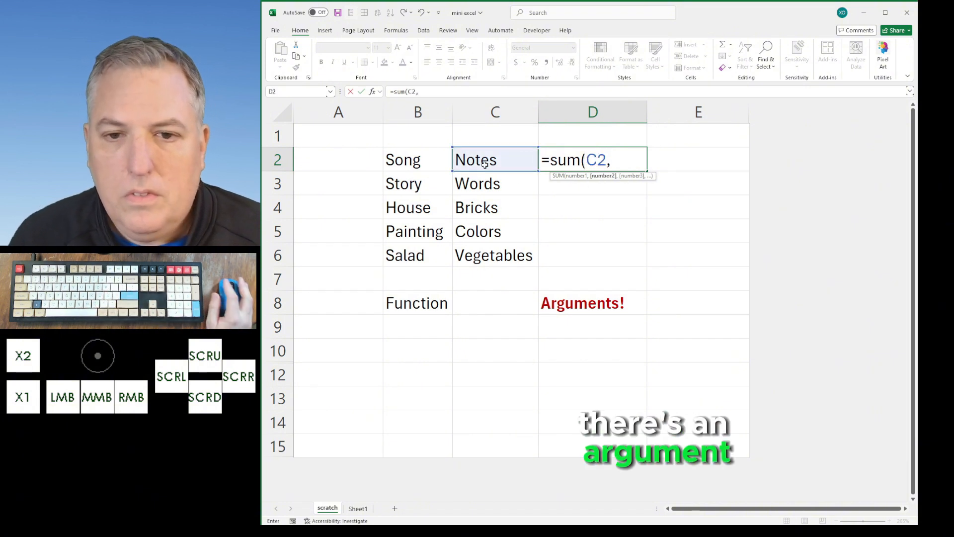
{"action": "left_click", "coordinate": [489, 182]}
{"action": "type", "text": ","}
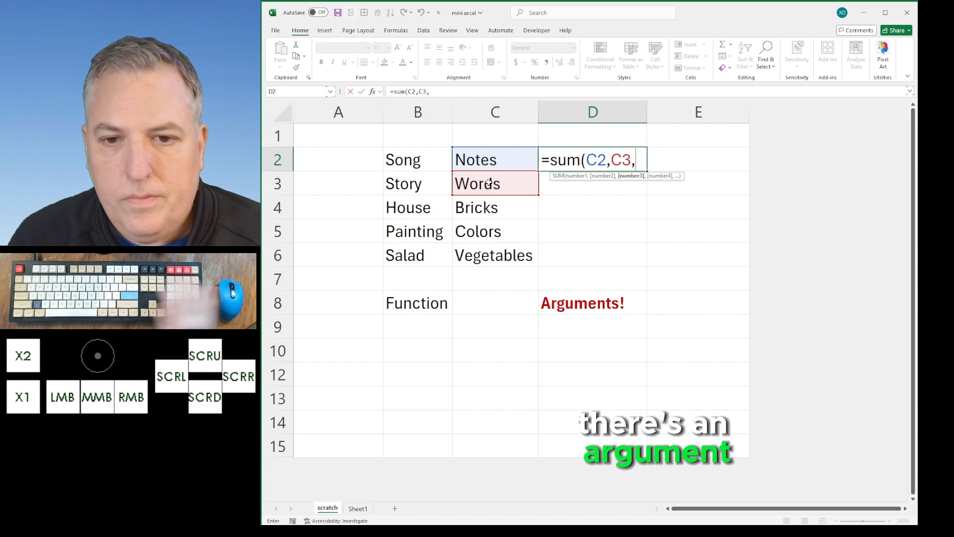
{"action": "left_click", "coordinate": [485, 202]}
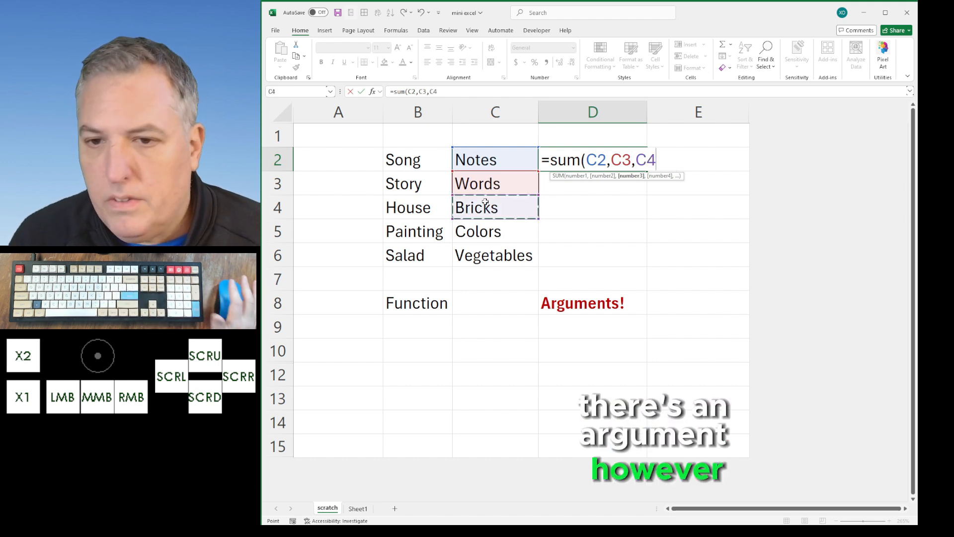
{"action": "key", "text": "Return"}
{"action": "left_click", "coordinate": [586, 158]}
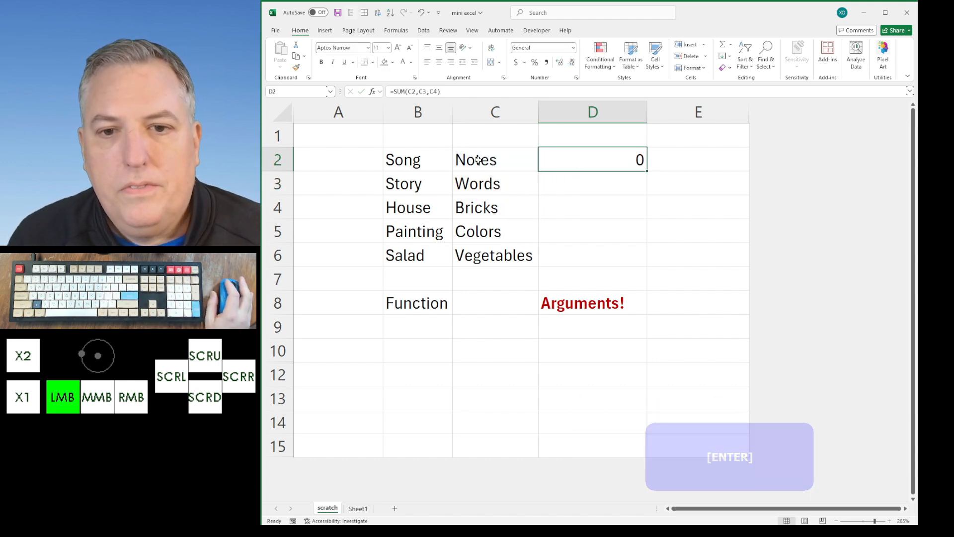
- Replace the words in cells C2, C3 and C4 with the numbers 1, 2 and 3
{"action": "left_click", "coordinate": [477, 160]}
{"action": "type", "text": "1"}
{"action": "key", "text": "Return"}
{"action": "type", "text": "2"}
{"action": "key", "text": "Return"}
{"action": "type", "text": "63"}
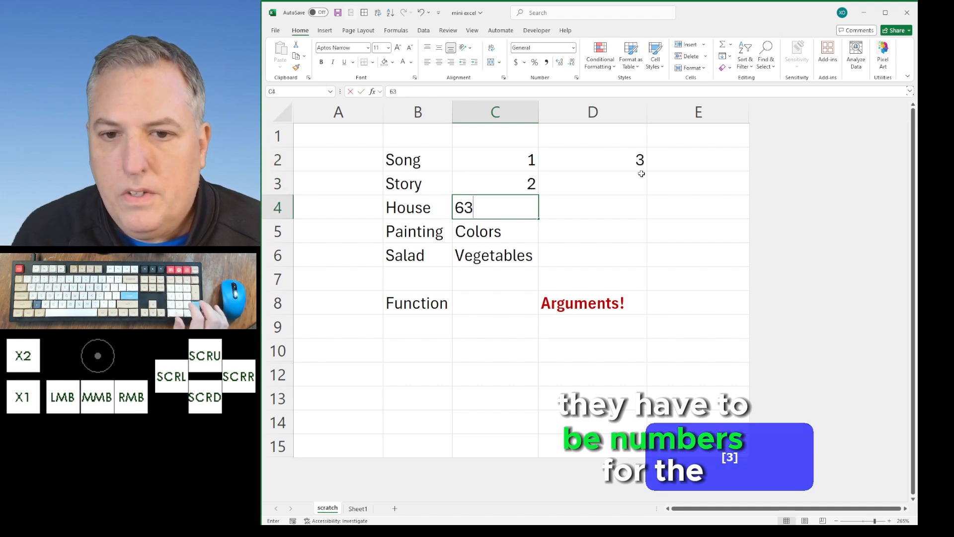
{"action": "key", "text": "BackSpace"}
{"action": "key", "text": "BackSpace"}
{"action": "type", "text": "3"}
{"action": "key", "text": "Return"}
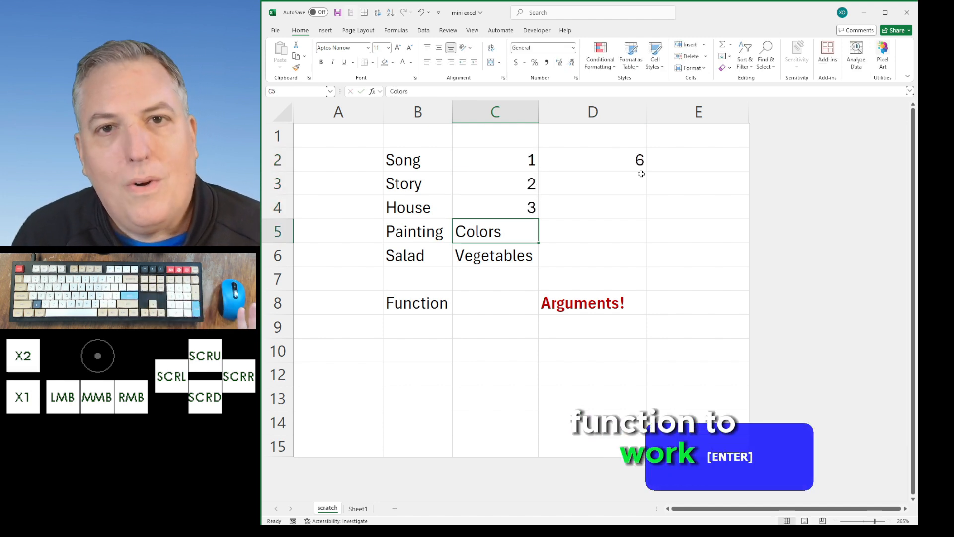
- Undo the three number entries in cells C2 to C4
{"action": "key", "text": "ctrl+z"}
{"action": "key", "text": "ctrl+z"}
{"action": "key", "text": "ctrl+z"}
- Review the function arguments of the SUM formula in D2, cancel without changes and clear the cell
{"action": "left_click", "coordinate": [612, 166]}
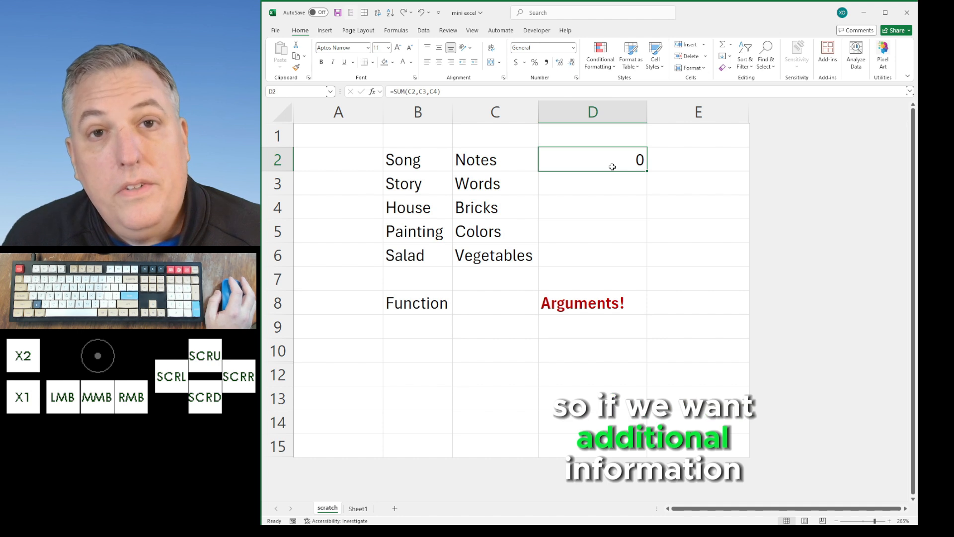
{"action": "left_click", "coordinate": [372, 92]}
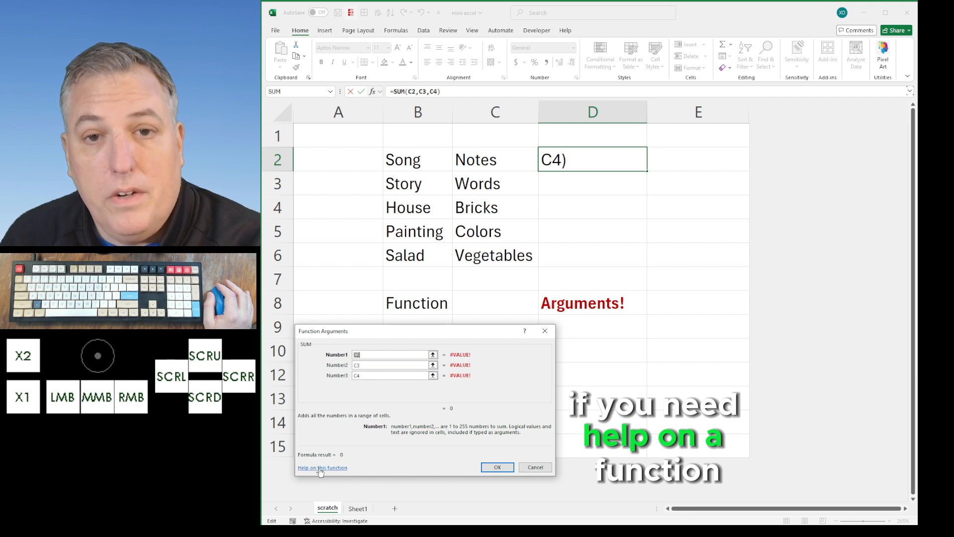
{"action": "left_click", "coordinate": [531, 469]}
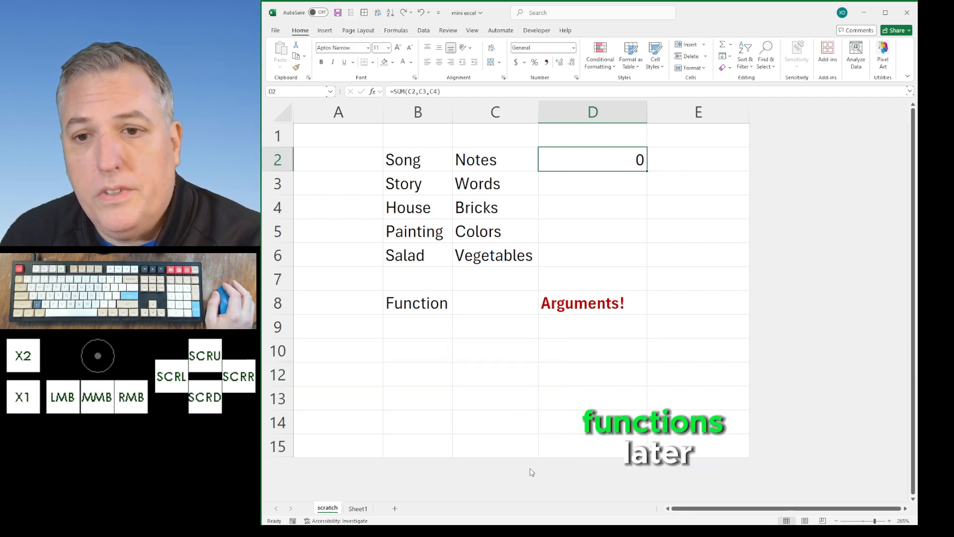
{"action": "key", "text": "Delete"}
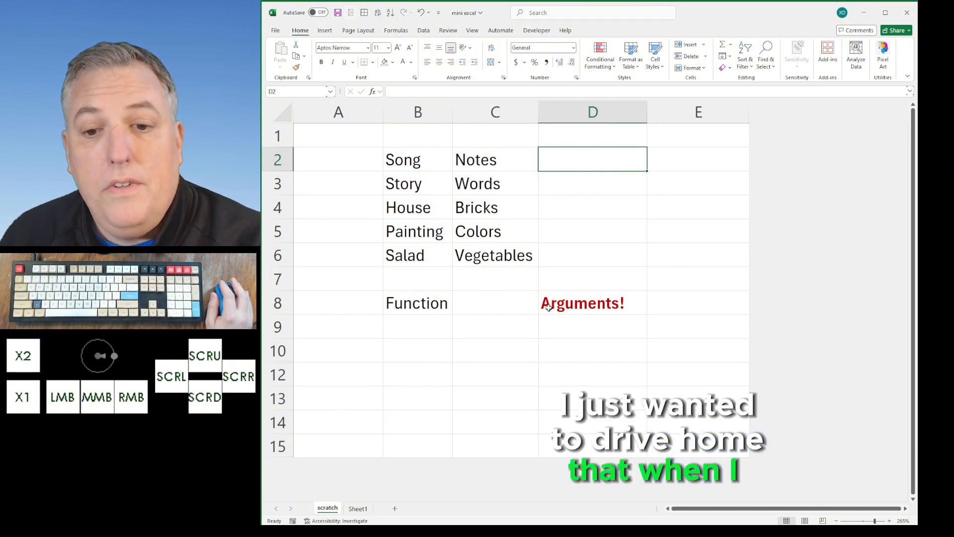
{"action": "left_click", "coordinate": [581, 304]}
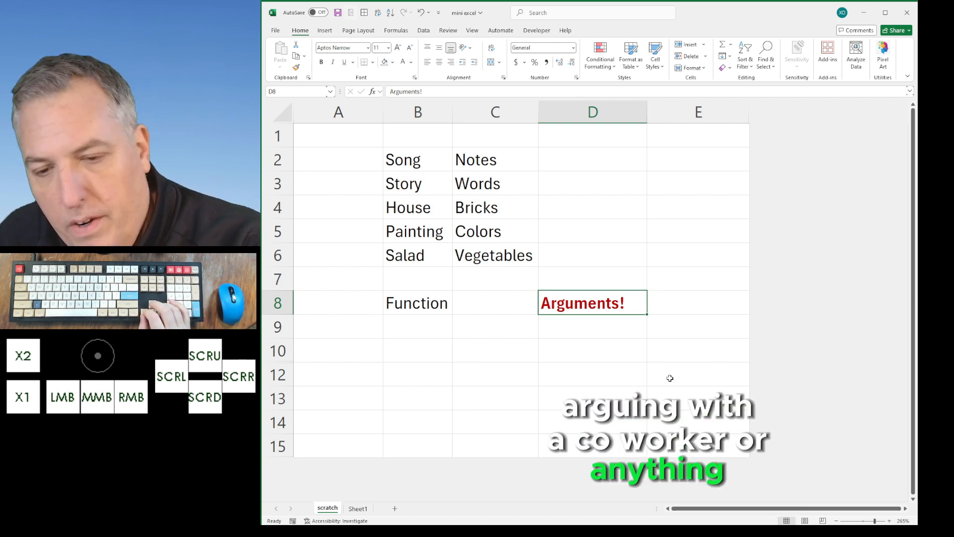
{"action": "key", "text": "Left"}
{"action": "key", "text": "Left"}
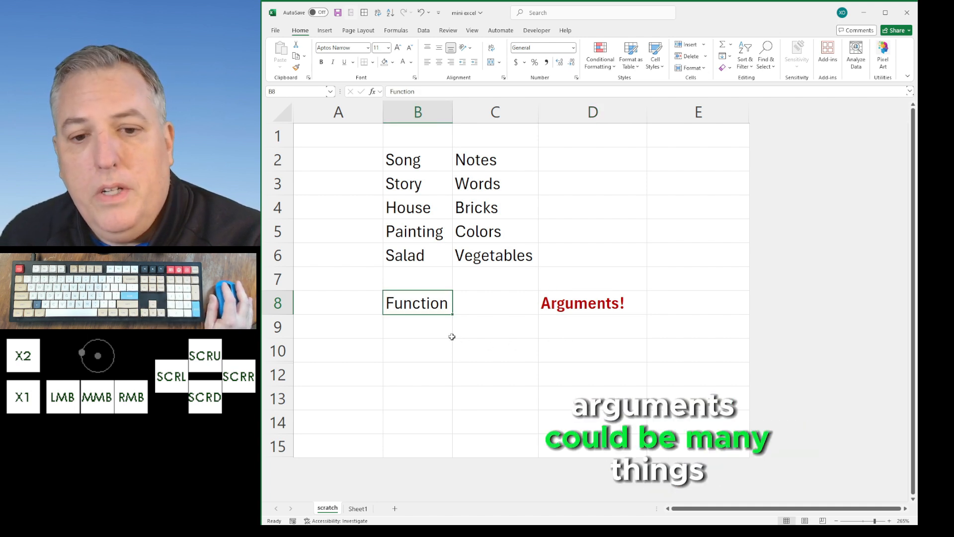
{"action": "left_click", "coordinate": [425, 349]}
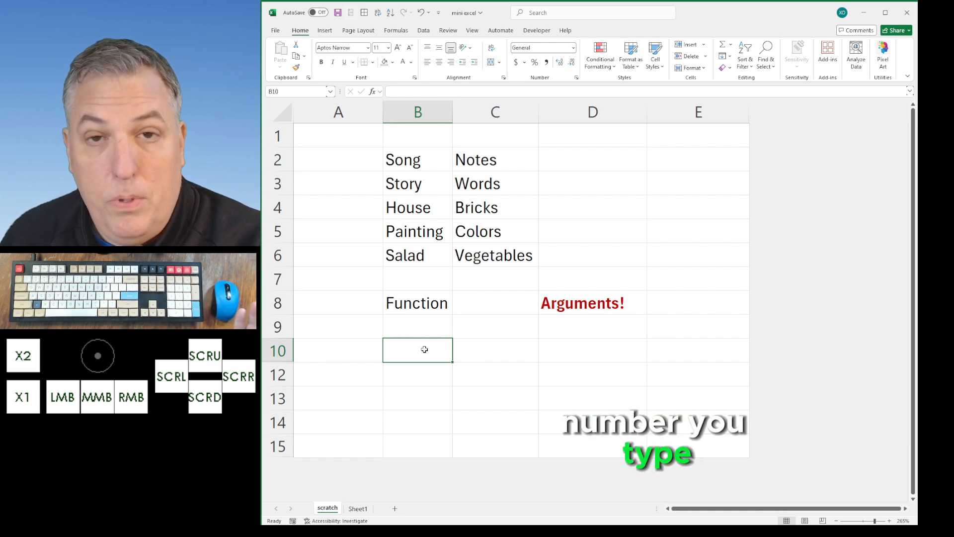
- Insert the TODAY function from the Date & Time category into cell D2 and check its formula
{"action": "left_click", "coordinate": [614, 164]}
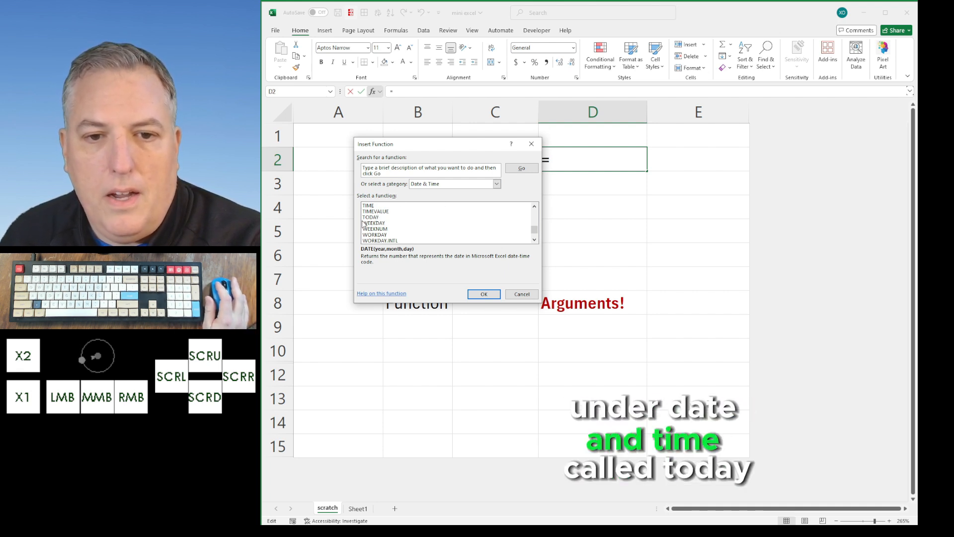
{"action": "left_click", "coordinate": [378, 218]}
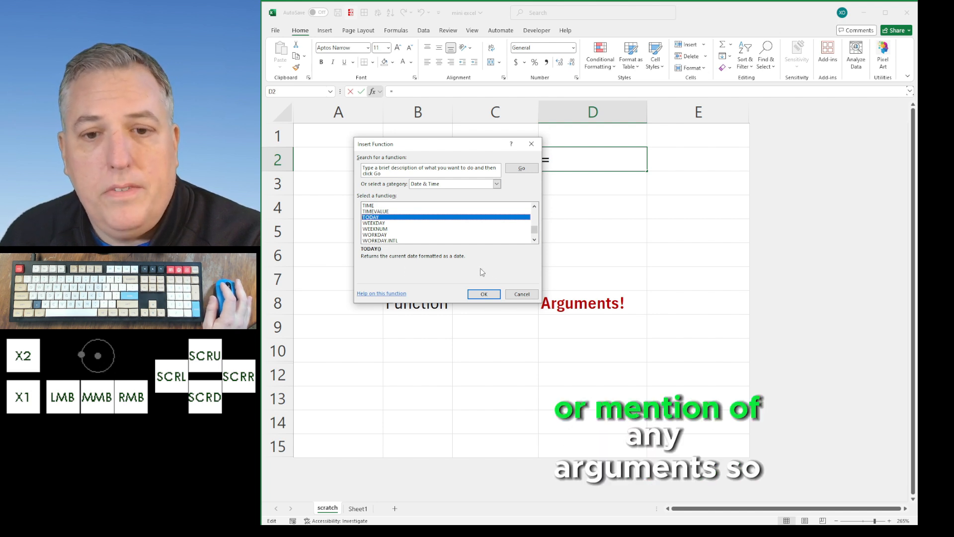
{"action": "left_click", "coordinate": [483, 292]}
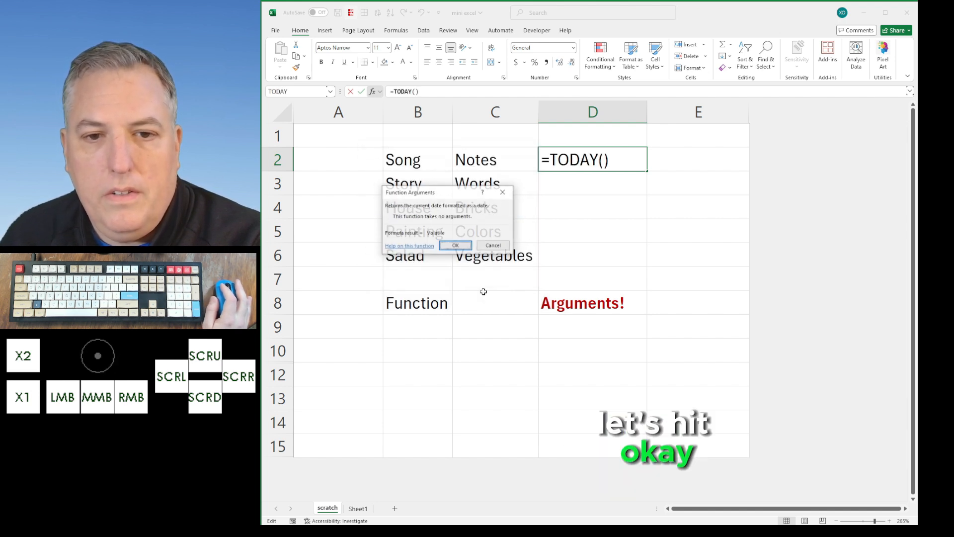
{"action": "left_click", "coordinate": [454, 246]}
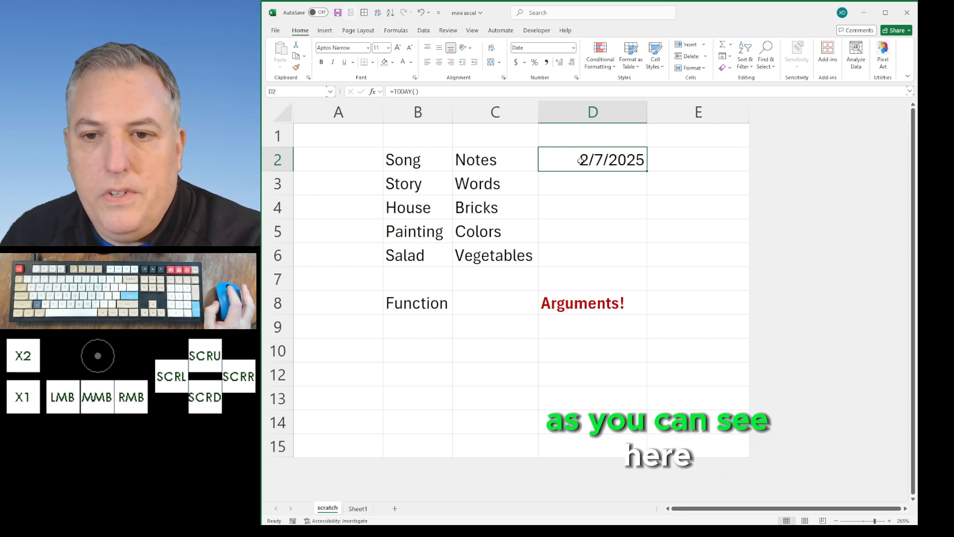
{"action": "left_click", "coordinate": [399, 92]}
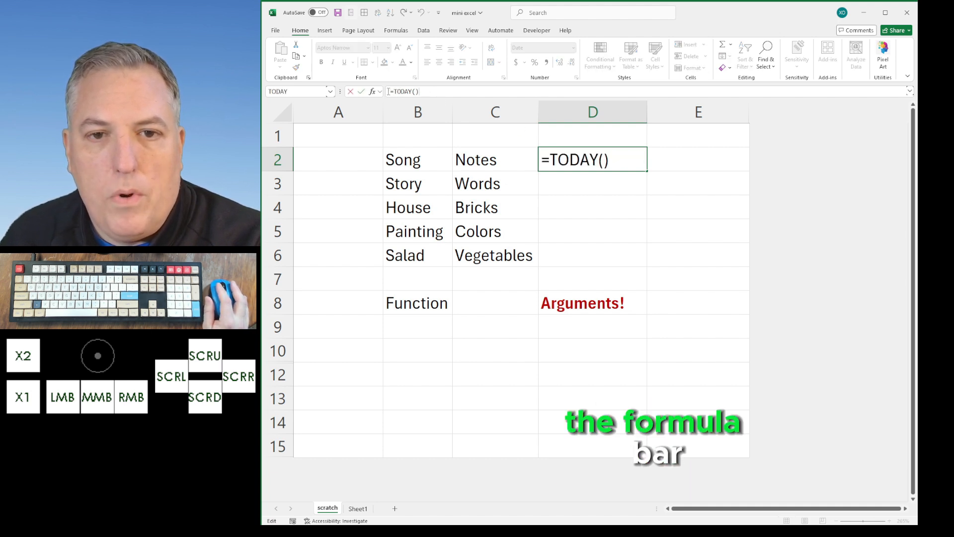
{"action": "key", "text": "Return"}
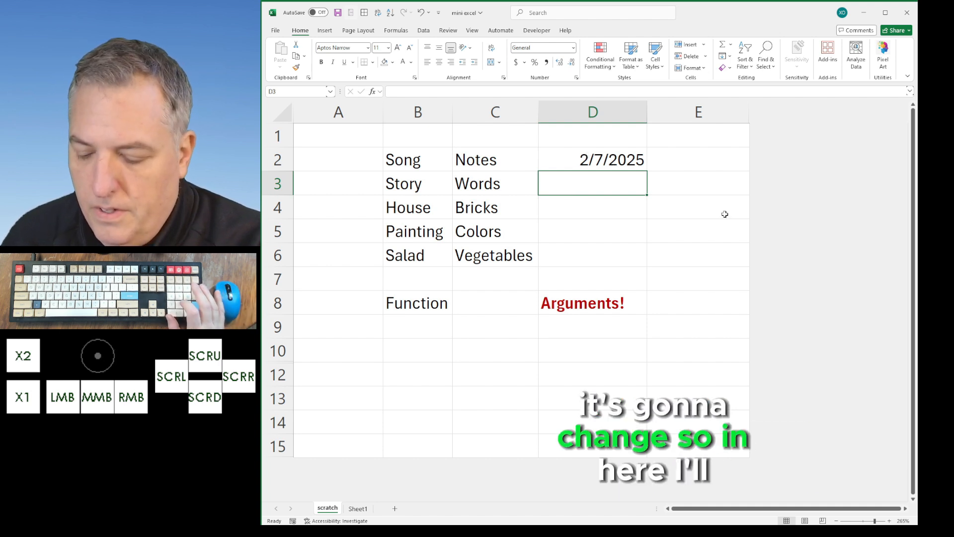
- Enter the hard-coded date 2/7/2025 in cell D3 and inspect the cell's stored content
{"action": "type", "text": "2/7/2025"}
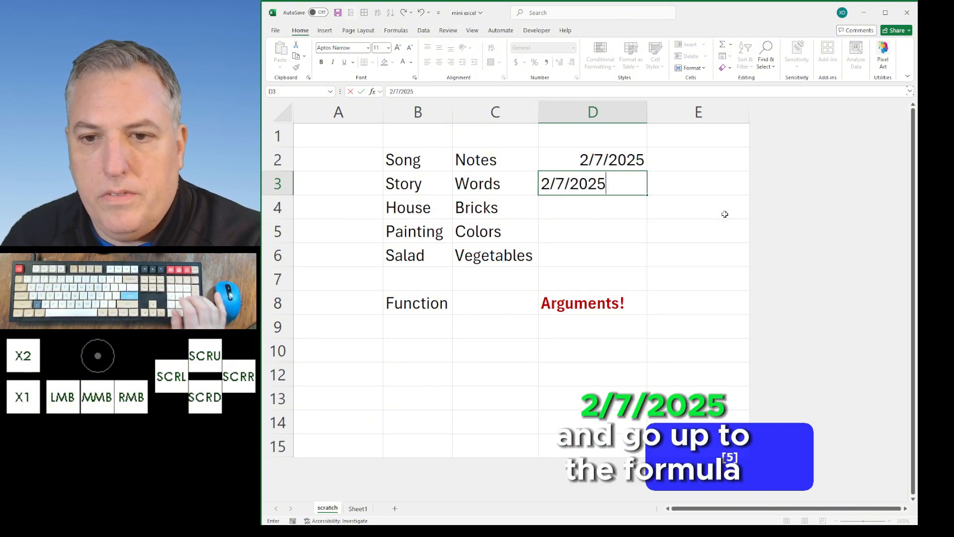
{"action": "key", "text": "Return"}
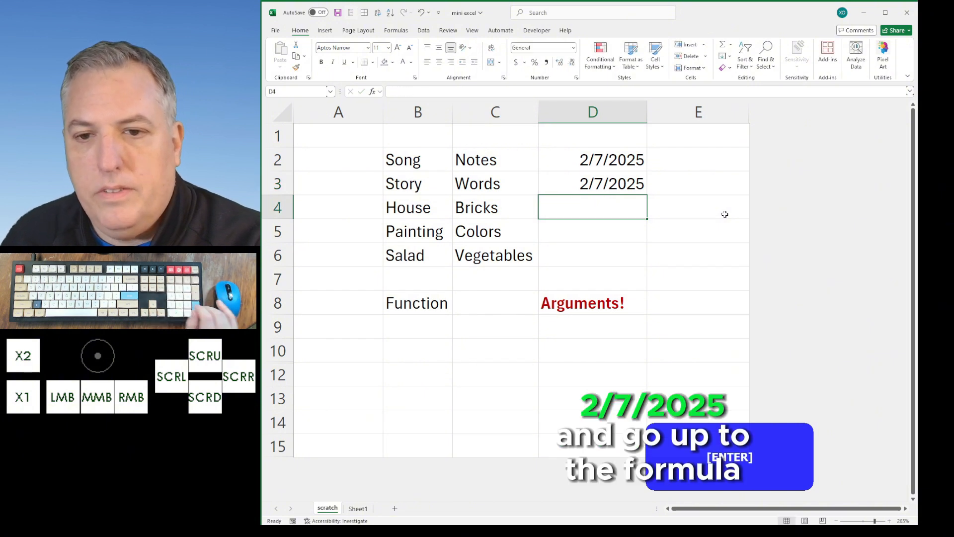
{"action": "left_click", "coordinate": [635, 189]}
{"action": "double_click", "coordinate": [396, 92]}
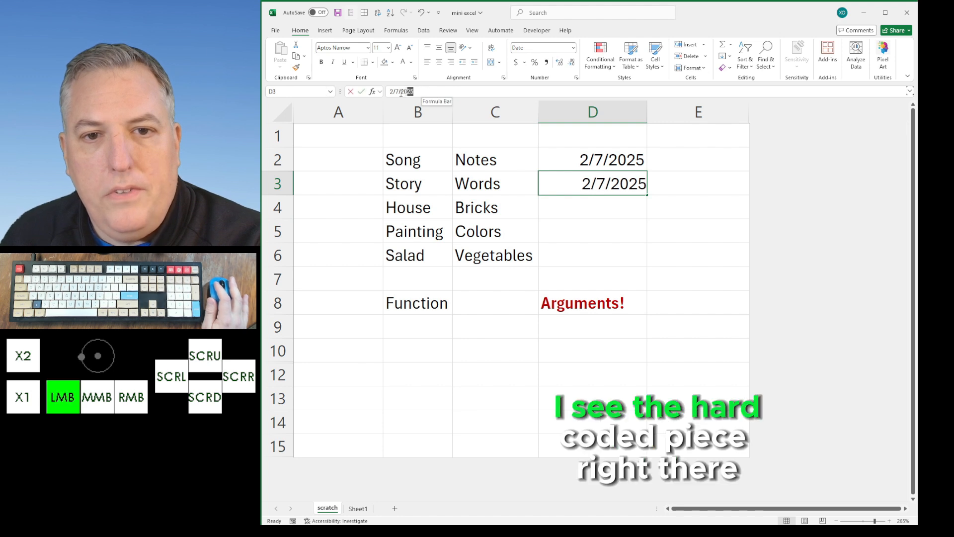
{"action": "key", "text": "Return"}
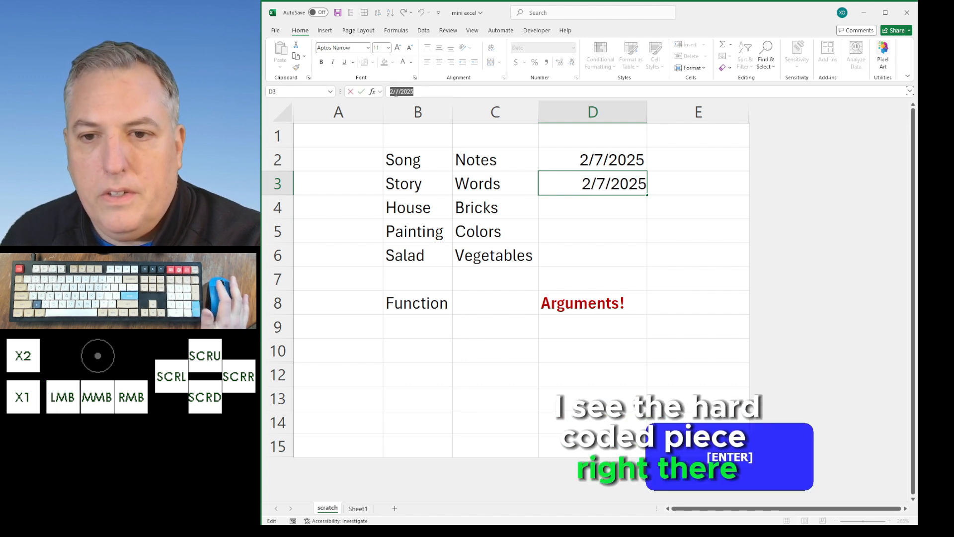
- Extend the formula in cell D2 to =TODAY()+1
{"action": "left_click", "coordinate": [623, 163]}
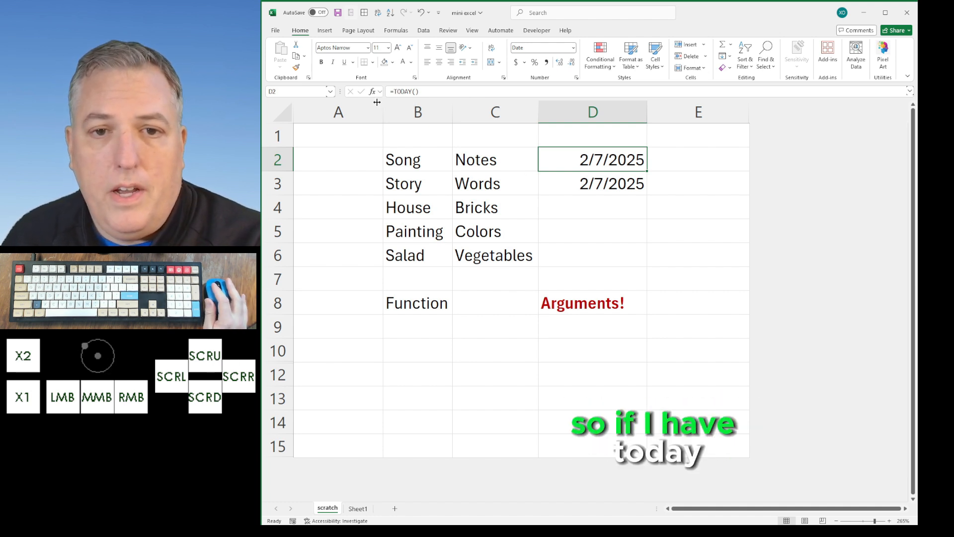
{"action": "left_click", "coordinate": [631, 94]}
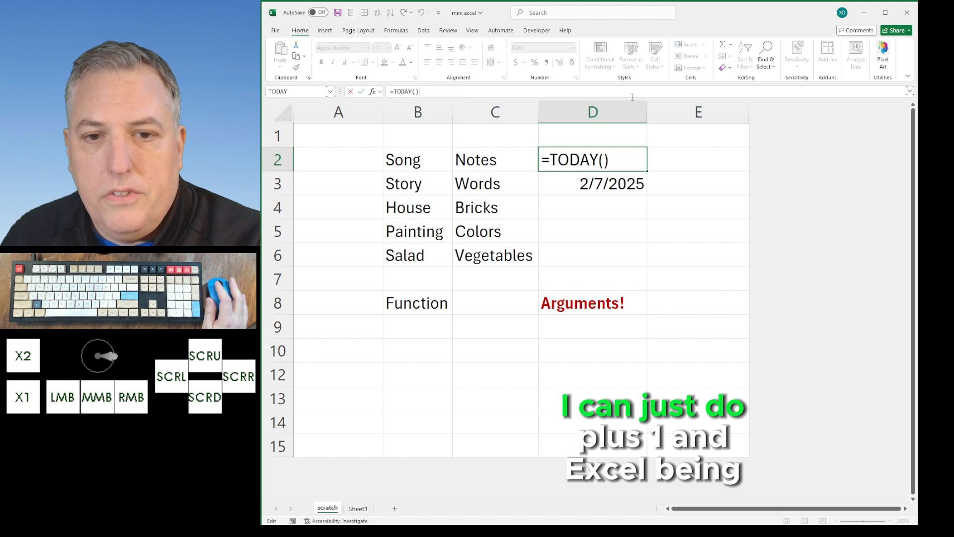
{"action": "type", "text": "+1"}
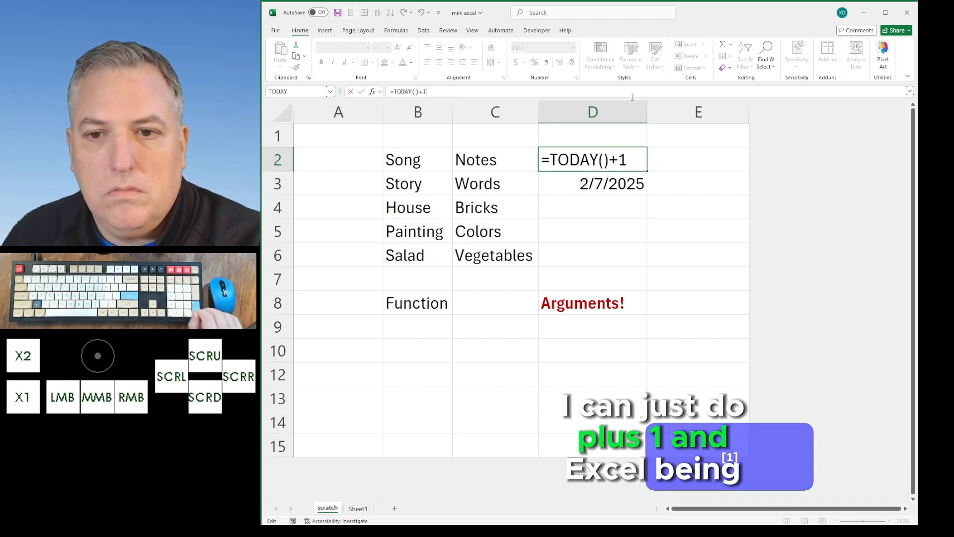
{"action": "key", "text": "Return"}
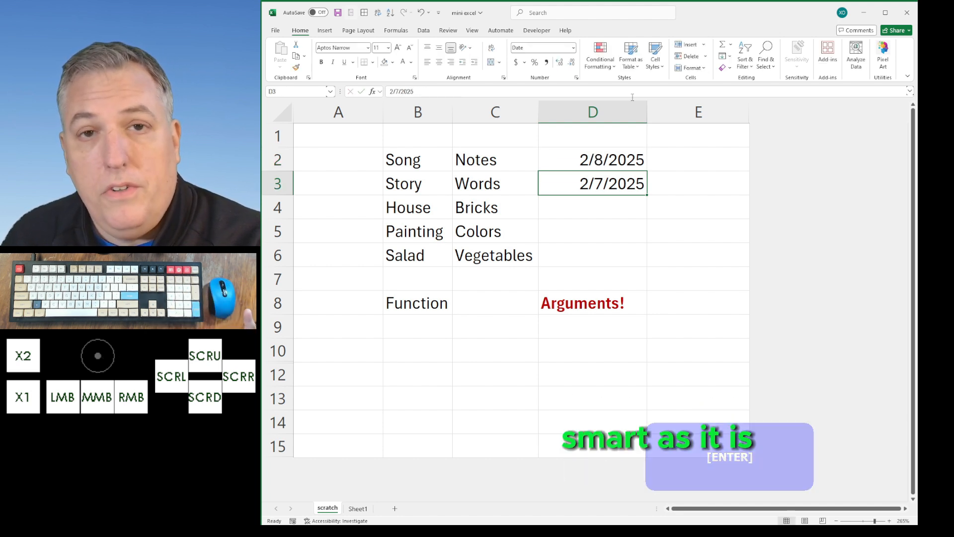
- Change the number of days added in D2 so the formula reads =TODAY()+365
{"action": "left_click", "coordinate": [606, 159]}
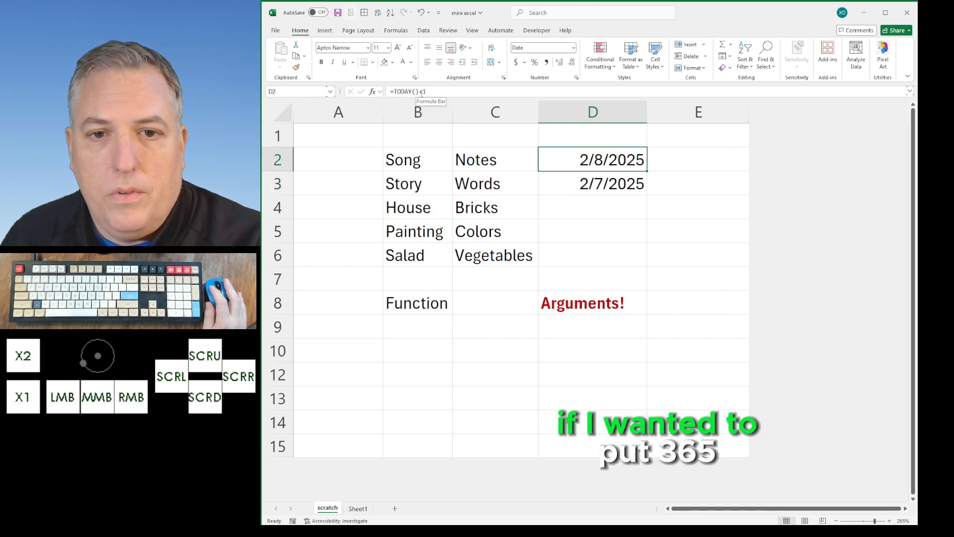
{"action": "left_click_drag", "start_coordinate": [422, 91], "coordinate": [434, 94]}
{"action": "type", "text": "365"}
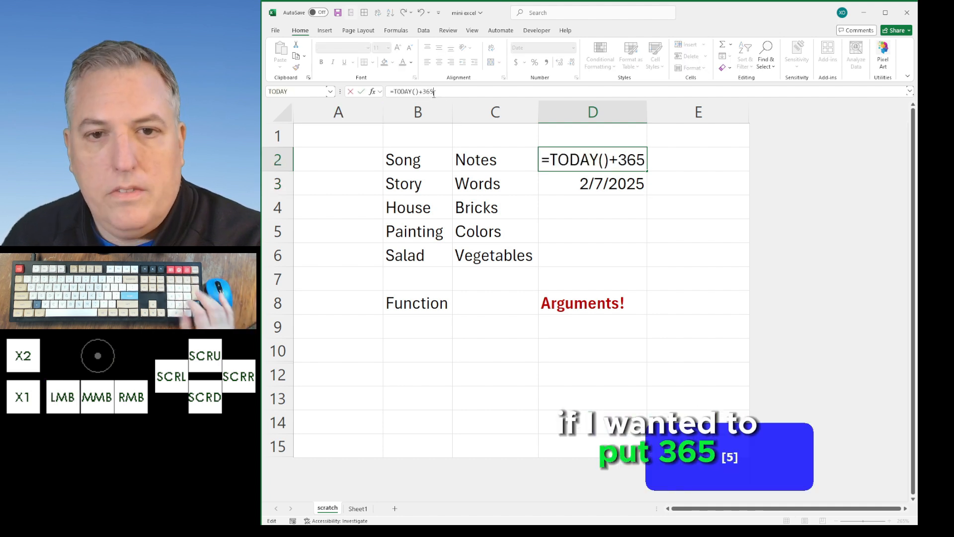
{"action": "key", "text": "Return"}
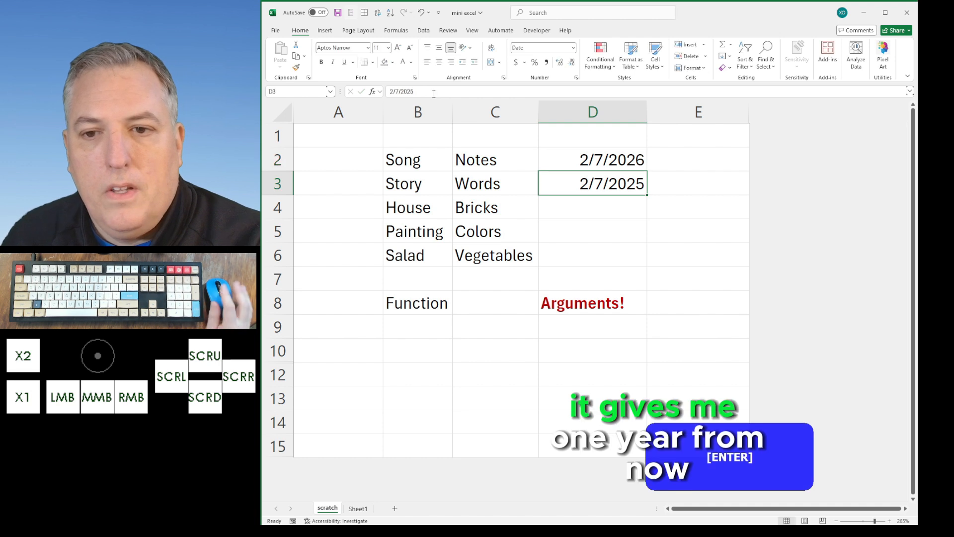
{"action": "left_click", "coordinate": [575, 164]}
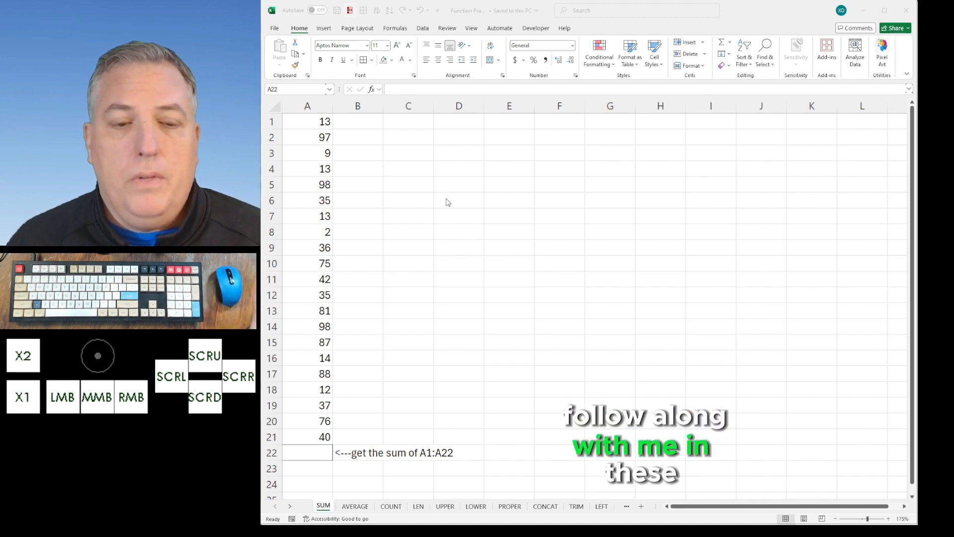
- Switch to the function practice workbook and begin a formula with =sum in cell A22 of the SUM sheet
{"action": "key", "text": "alt+Tab"}
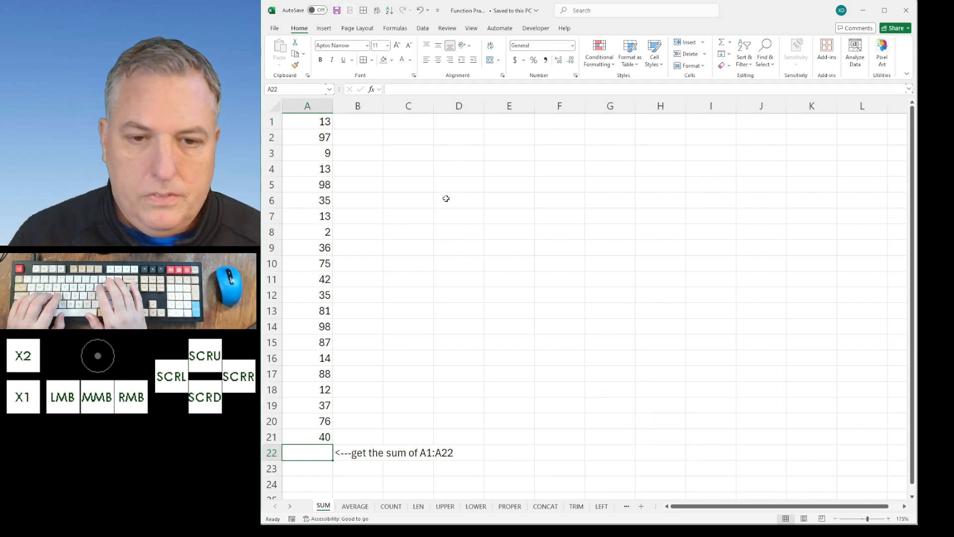
{"action": "type", "text": "=sum"}
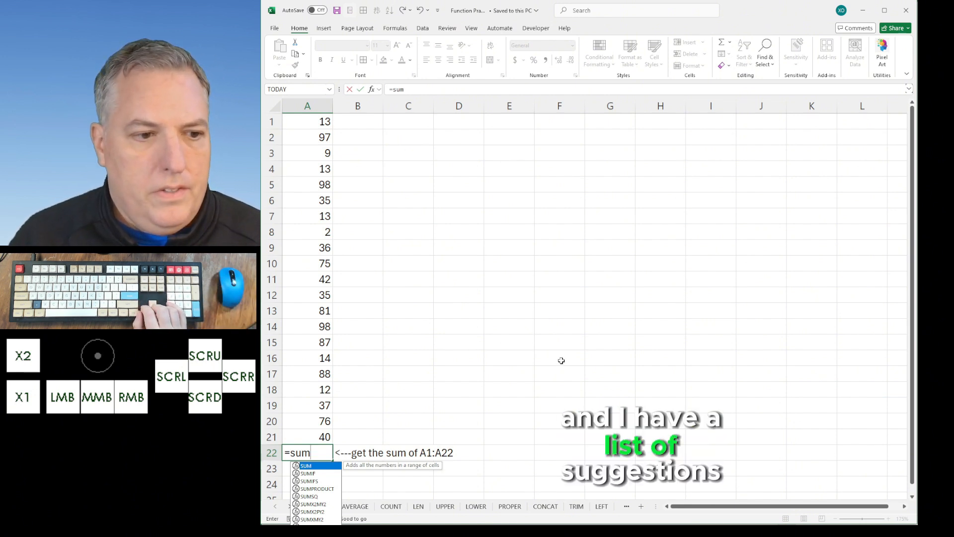
- Look through the suggested functions beginning with SUM and their descriptions
{"action": "key", "text": "Down"}
{"action": "key", "text": "Down"}
{"action": "key", "text": "Down"}
{"action": "key", "text": "Down"}
{"action": "key", "text": "Down"}
{"action": "key", "text": "Up"}
{"action": "key", "text": "Up"}
{"action": "key", "text": "Up"}
{"action": "key", "text": "Up"}
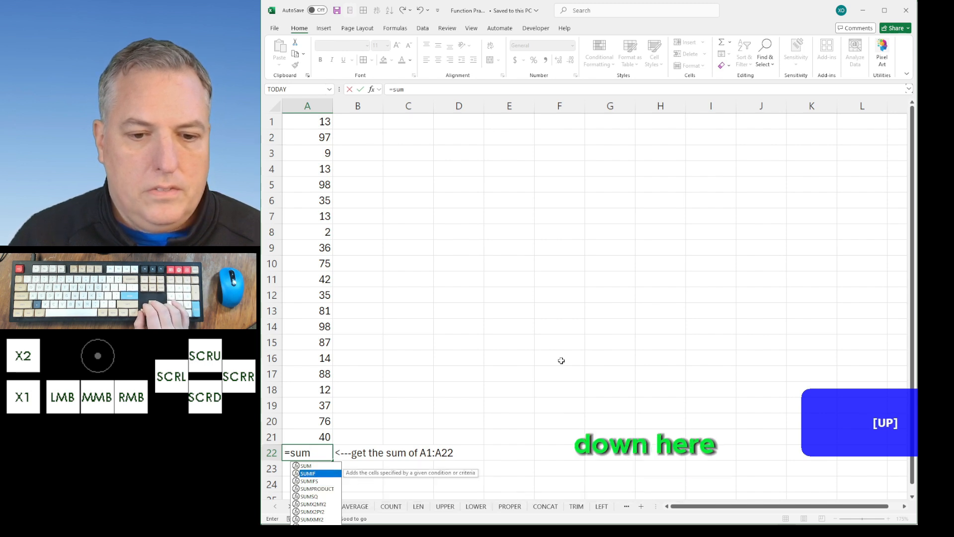
{"action": "key", "text": "Down"}
{"action": "key", "text": "Down"}
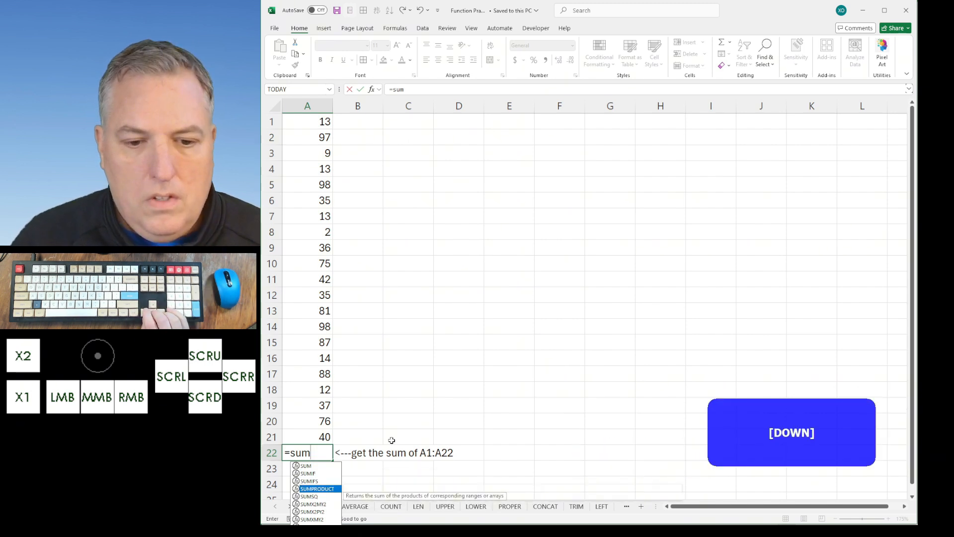
{"action": "key", "text": "Down"}
{"action": "key", "text": "Down"}
{"action": "key", "text": "Up"}
{"action": "key", "text": "Up"}
{"action": "key", "text": "Up"}
{"action": "key", "text": "Up"}
{"action": "key", "text": "Up"}
{"action": "key", "text": "Up"}
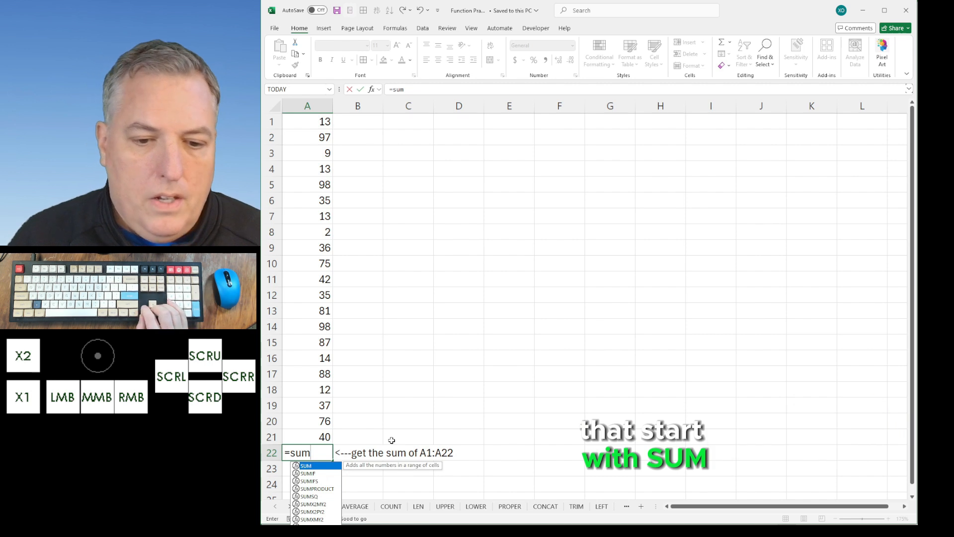
{"action": "key", "text": "Down"}
{"action": "key", "text": "Down"}
{"action": "key", "text": "Up"}
{"action": "key", "text": "Up"}
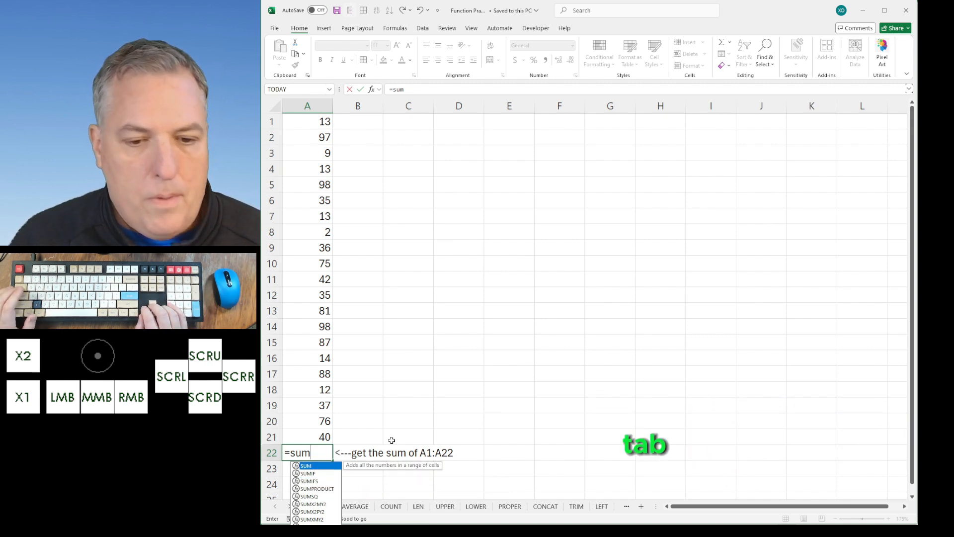
{"action": "key", "text": "Down"}
{"action": "key", "text": "Down"}
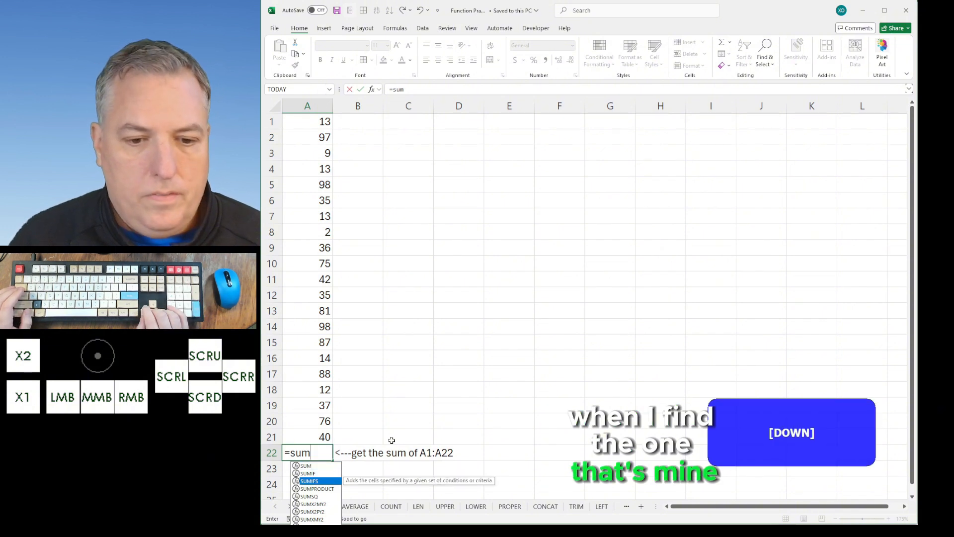
- Choose the SUM function, complete the formula in A22 as =SUM(A1:A21), and check its stored content
{"action": "key", "text": "Up"}
{"action": "key", "text": "Up"}
{"action": "key", "text": "Tab"}
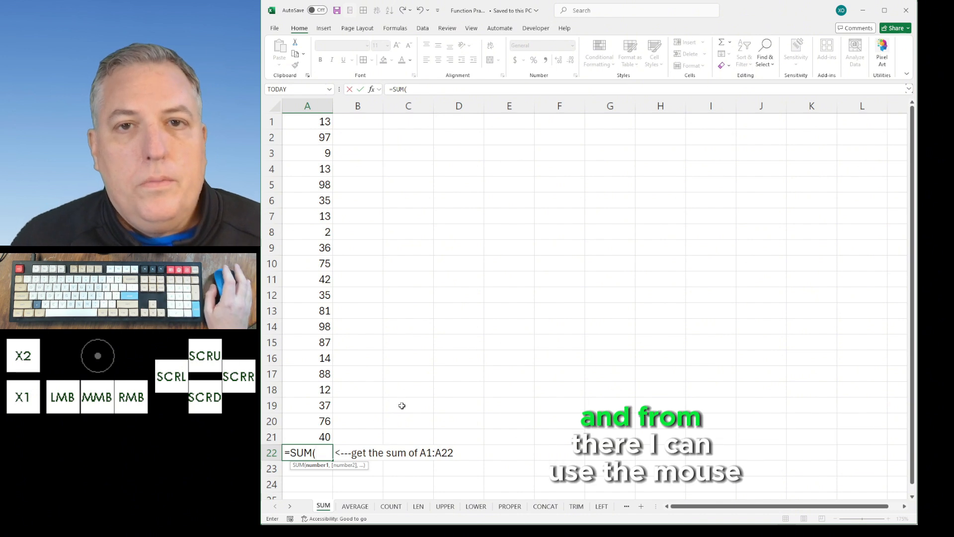
{"action": "left_click_drag", "start_coordinate": [311, 437], "coordinate": [306, 106]}
{"action": "key", "text": "Return"}
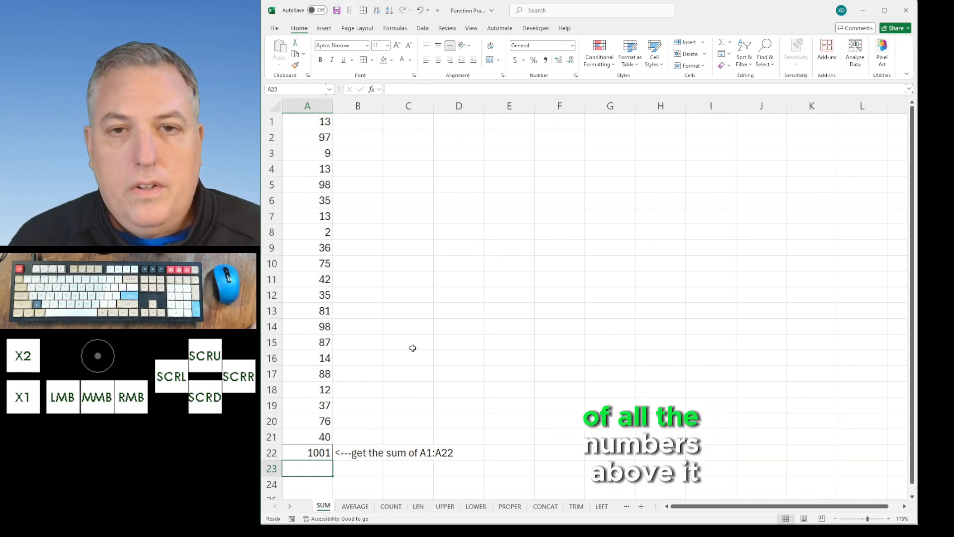
{"action": "double_click", "coordinate": [319, 453]}
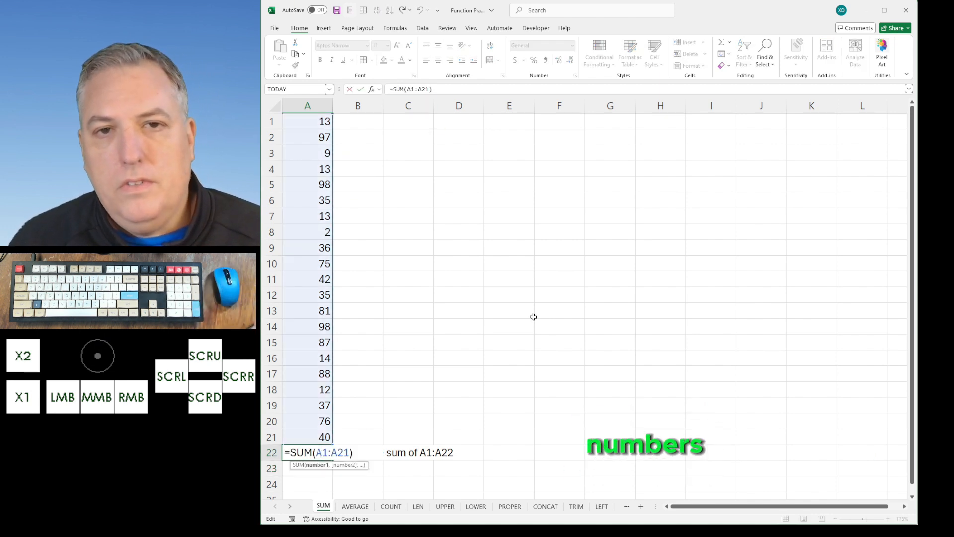
{"action": "key", "text": "Return"}
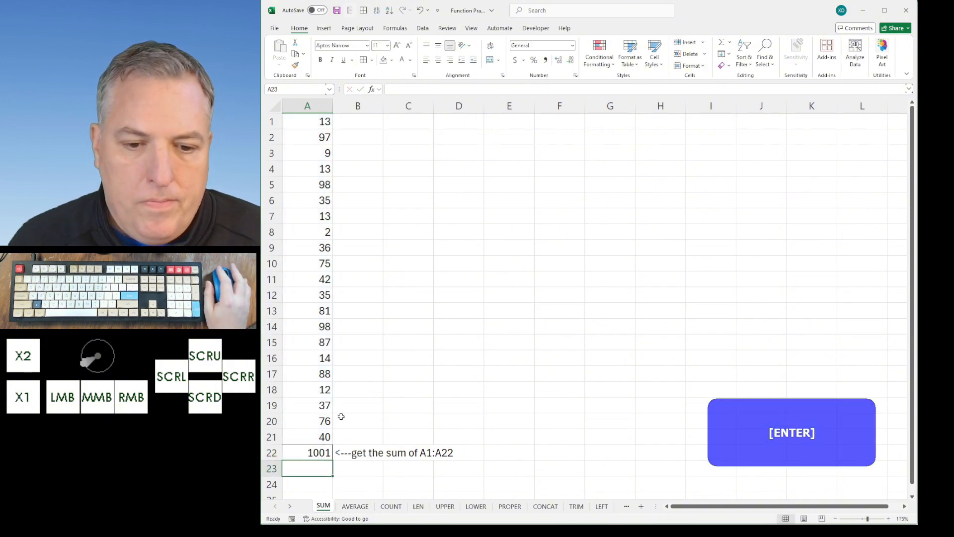
- On the AVERAGE sheet, begin a formula with =aver in cell A22 and look through the suggested functions
{"action": "left_click", "coordinate": [354, 506]}
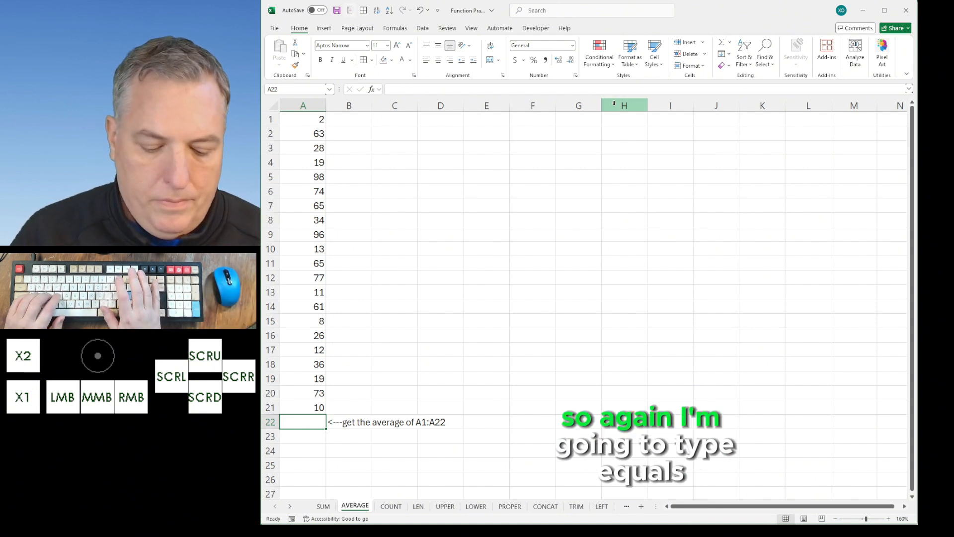
{"action": "type", "text": "=aver"}
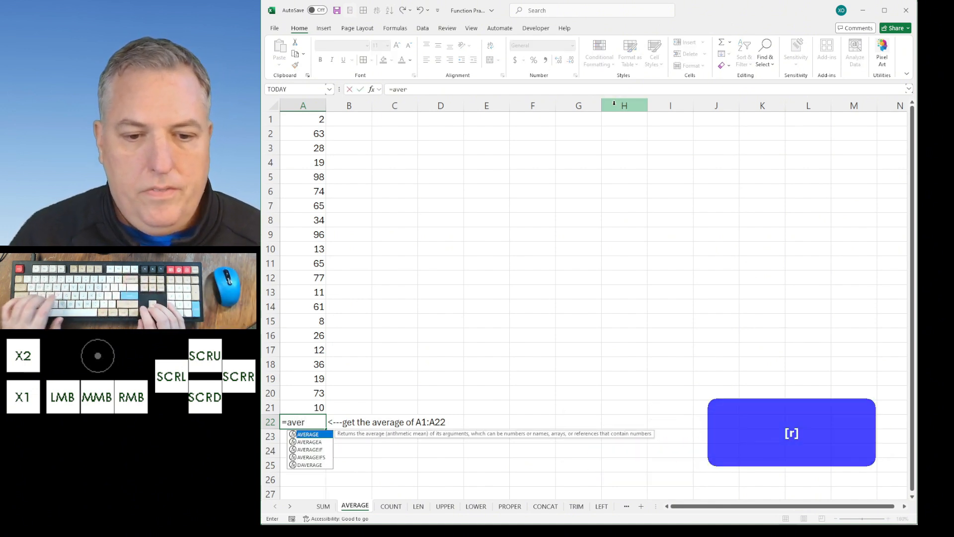
{"action": "key", "text": "Down"}
{"action": "key", "text": "Down"}
{"action": "key", "text": "Down"}
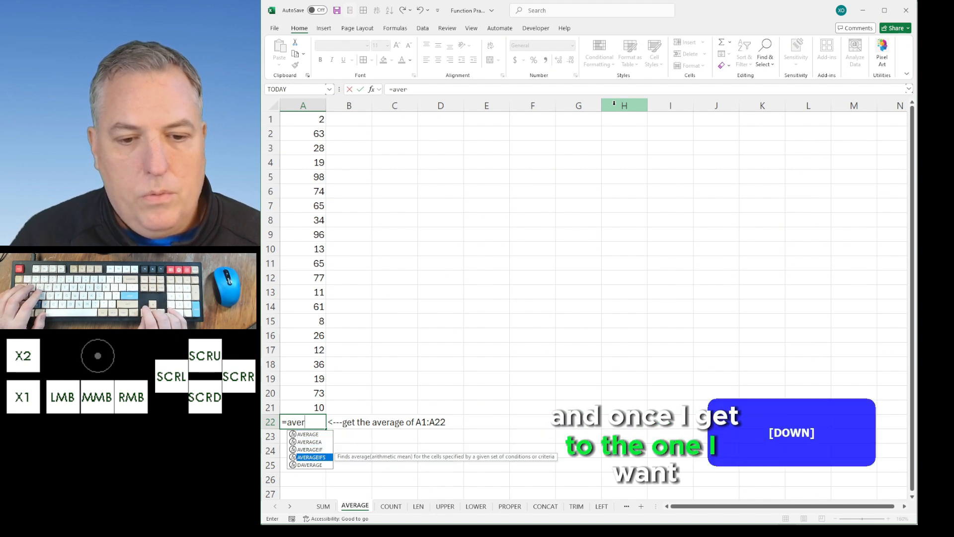
{"action": "key", "text": "Up"}
{"action": "key", "text": "Up"}
{"action": "key", "text": "Up"}
{"action": "key", "text": "Down"}
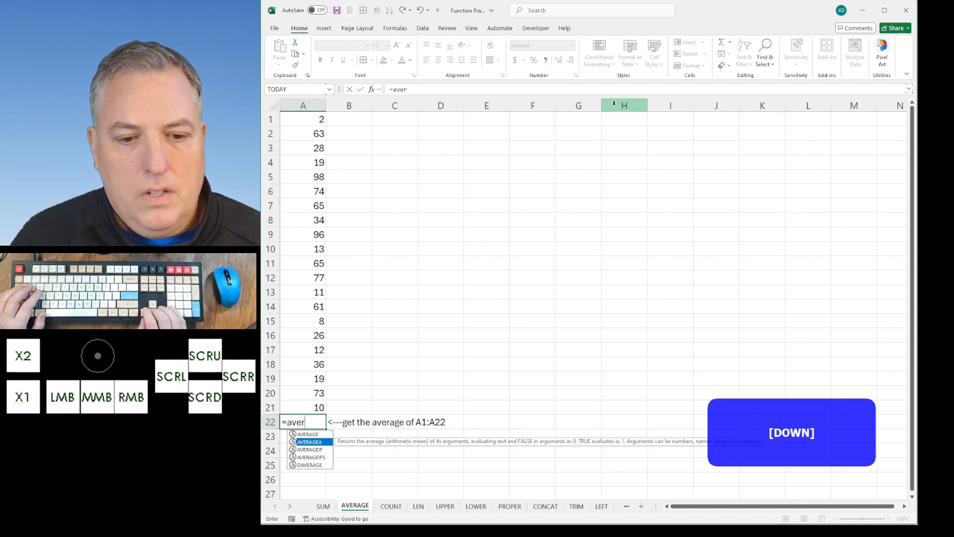
{"action": "key", "text": "Down"}
{"action": "key", "text": "Up"}
{"action": "key", "text": "Up"}
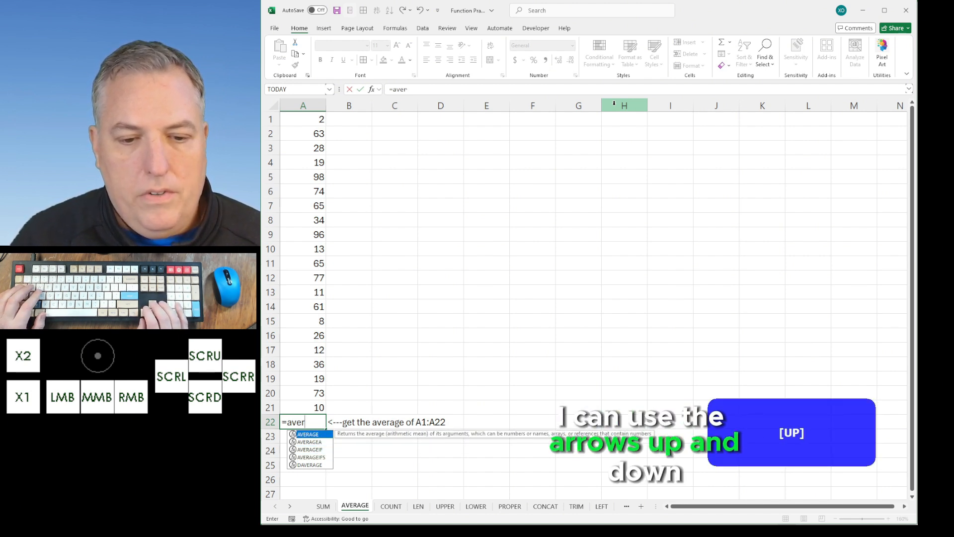
{"action": "double_click", "coordinate": [309, 434]}
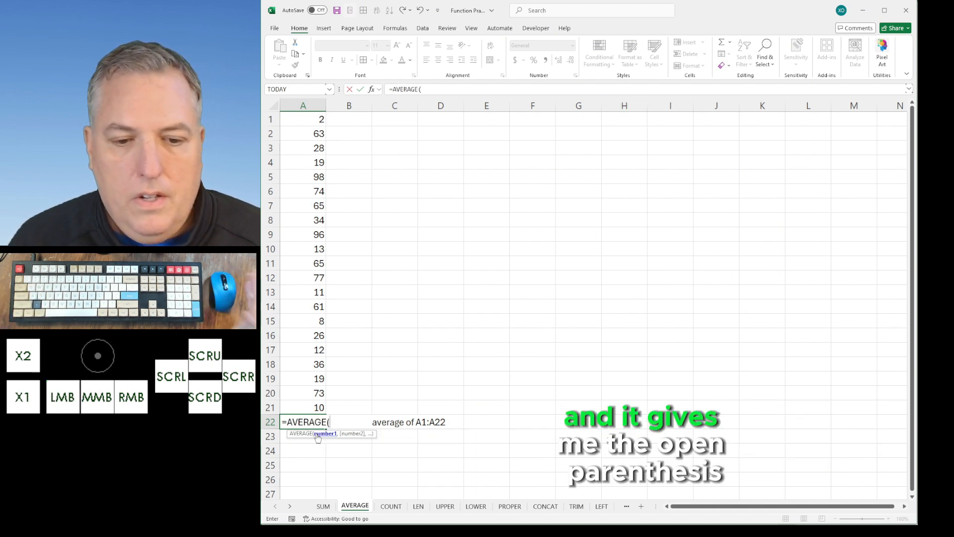
{"action": "key", "text": "BackSpace"}
{"action": "key", "text": "BackSpace"}
{"action": "key", "text": "BackSpace"}
{"action": "key", "text": "BackSpace"}
{"action": "key", "text": "BackSpace"}
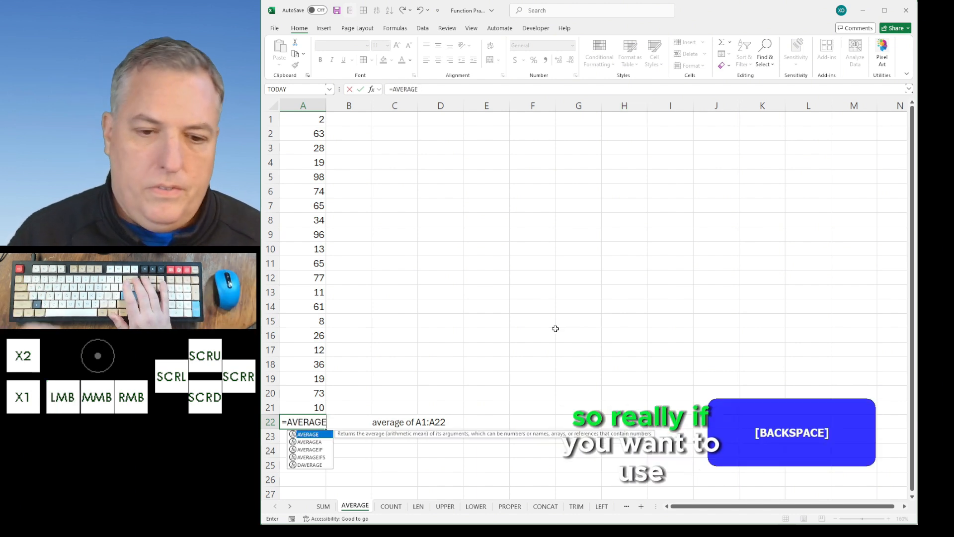
{"action": "key", "text": "BackSpace"}
{"action": "key", "text": "BackSpace"}
{"action": "key", "text": "BackSpace"}
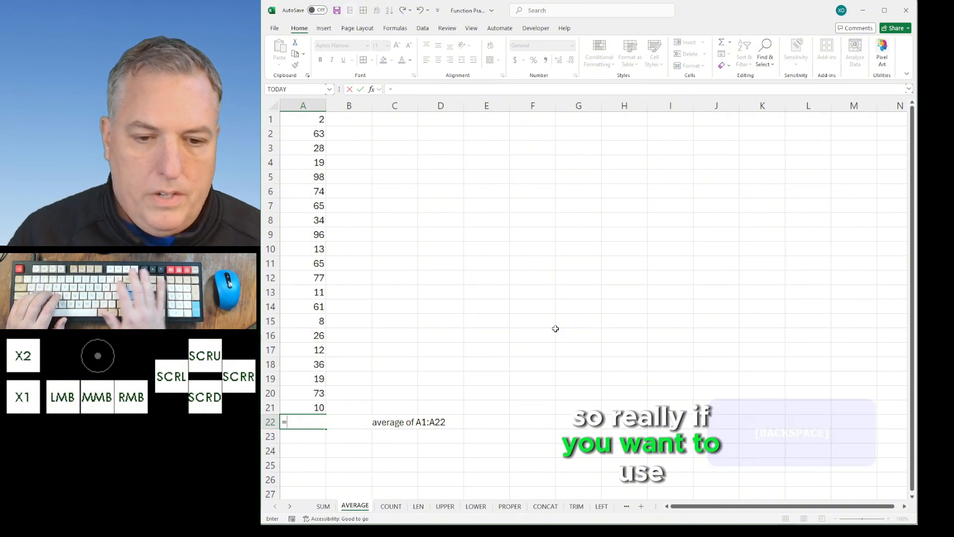
- Complete the formula in A22 of the AVERAGE sheet as =AVERAGE(A1:A21) and open the COUNT sheet
{"action": "type", "text": "aver"}
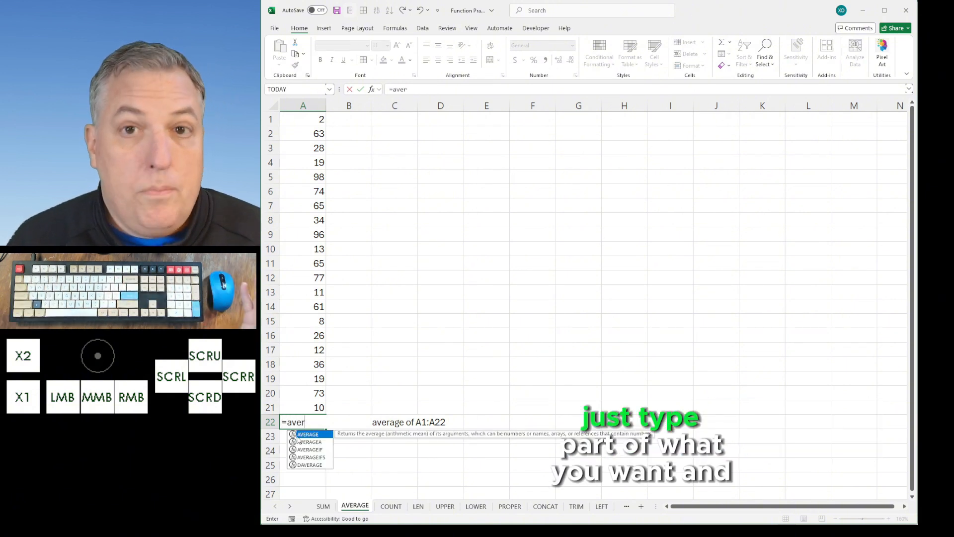
{"action": "double_click", "coordinate": [309, 434]}
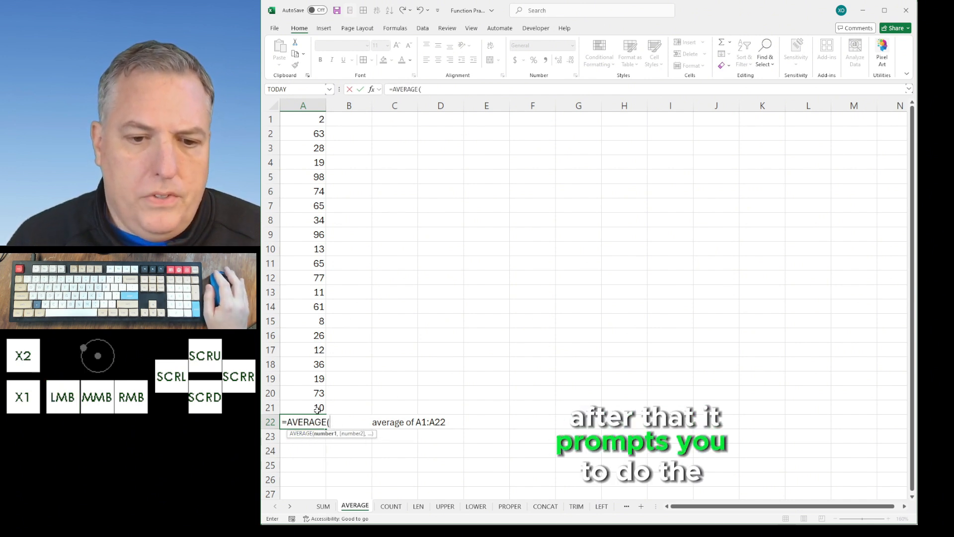
{"action": "left_click_drag", "start_coordinate": [317, 408], "coordinate": [303, 102]}
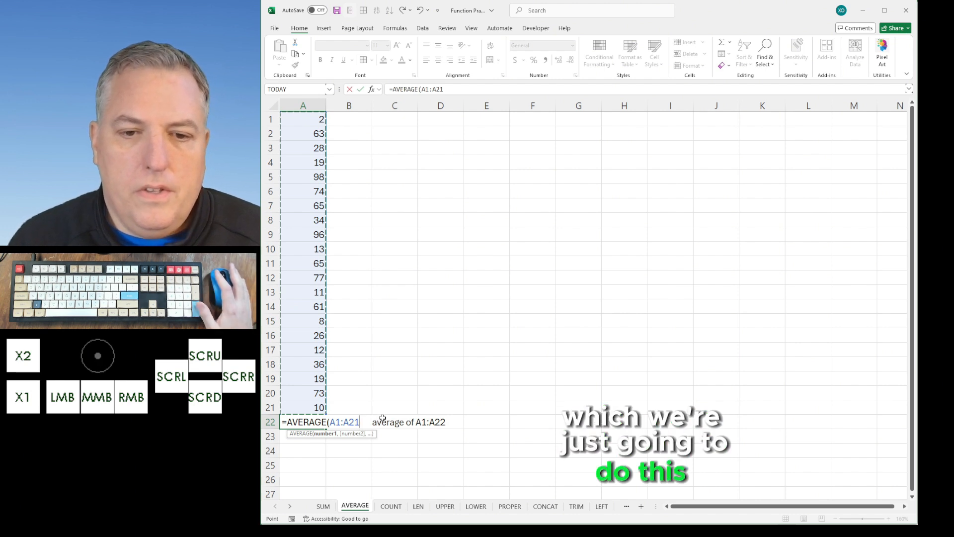
{"action": "key", "text": "Return"}
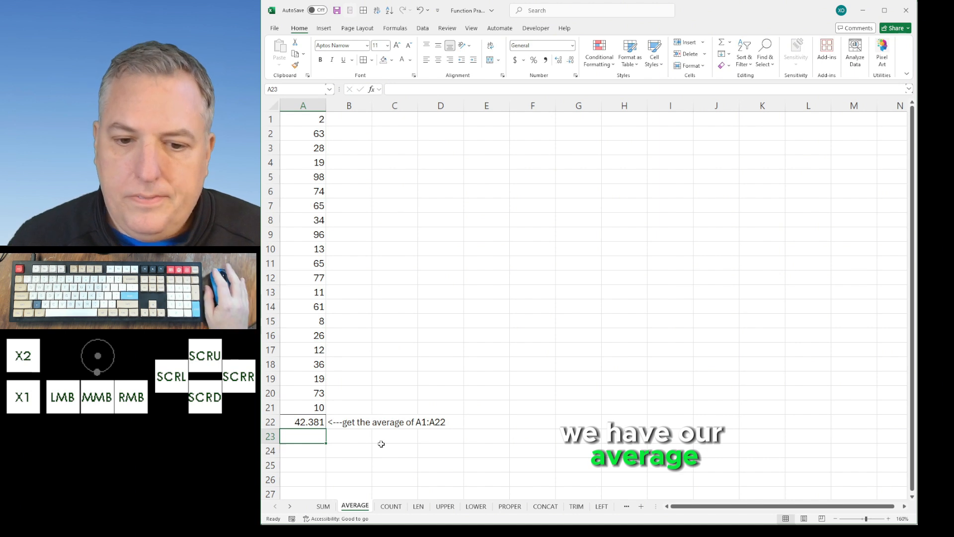
{"action": "left_click", "coordinate": [390, 506]}
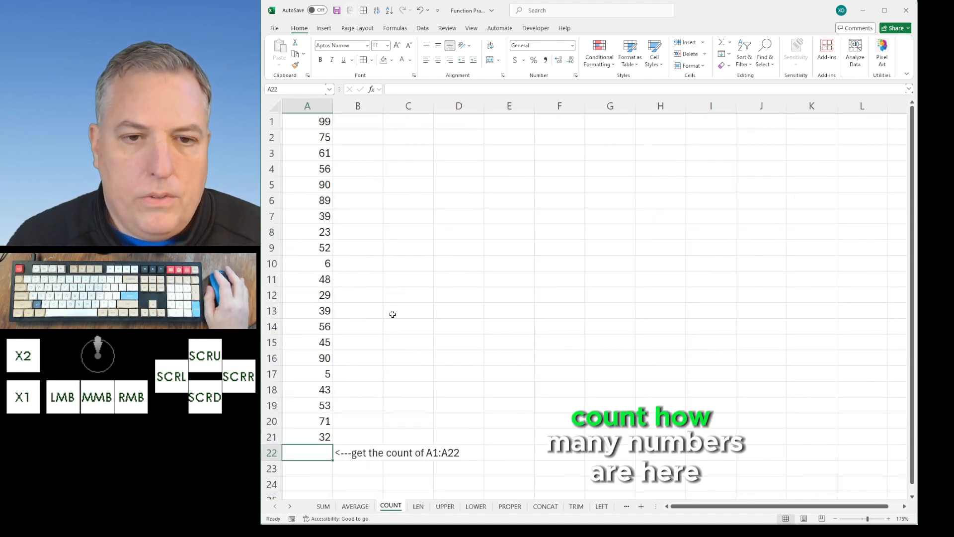
- Try counting the column A numbers with =COUNT(A1:A21) in cell A22, and clear the cell again
{"action": "left_click_drag", "start_coordinate": [317, 117], "coordinate": [312, 439]}
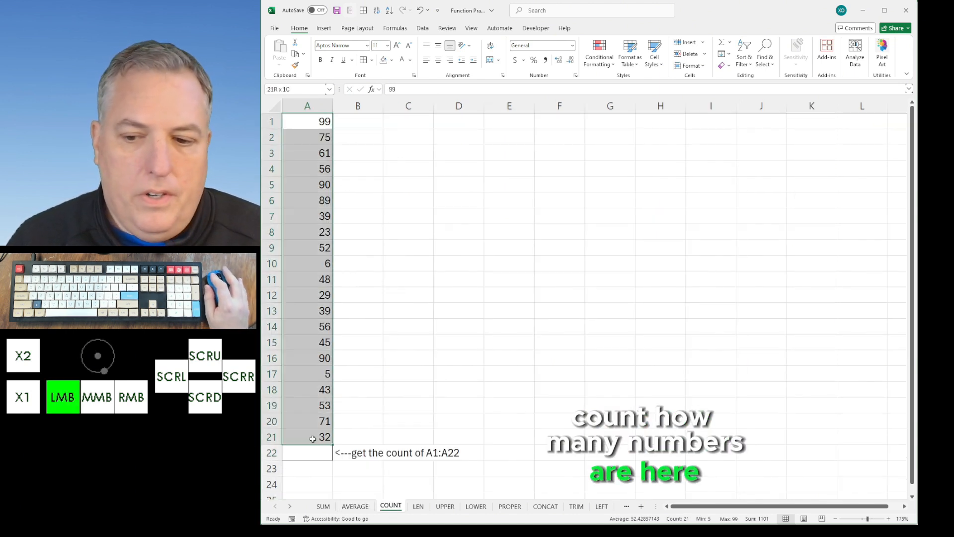
{"action": "left_click", "coordinate": [304, 452]}
{"action": "type", "text": "=coun"}
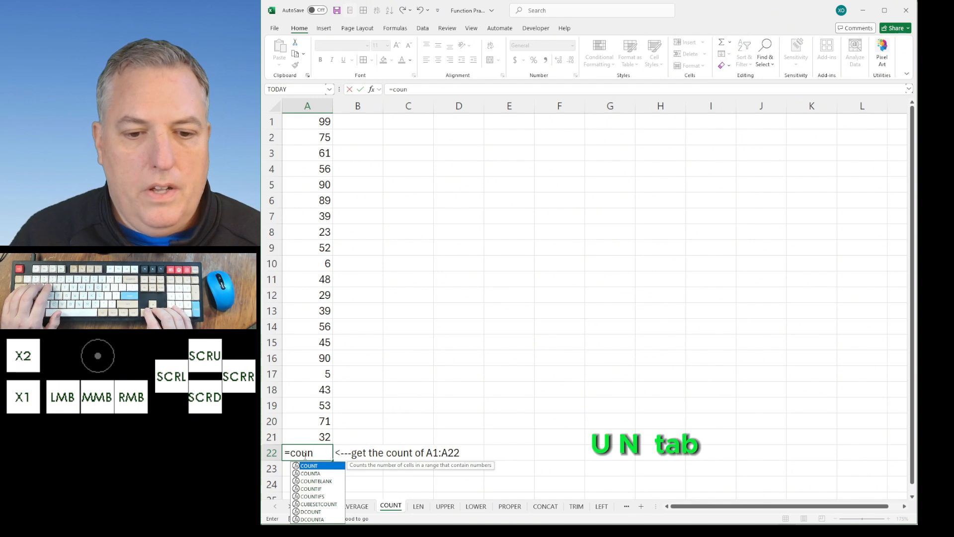
{"action": "key", "text": "Tab"}
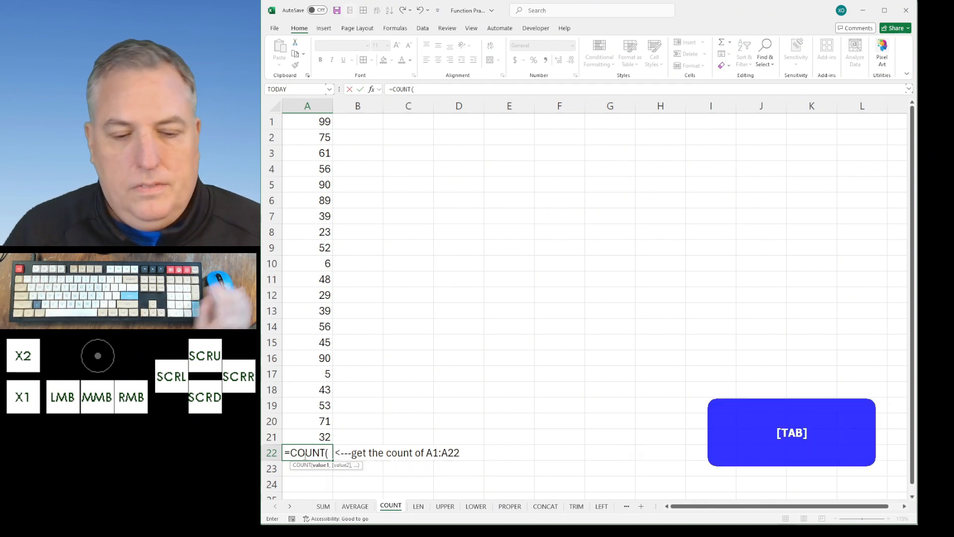
{"action": "left_click_drag", "start_coordinate": [307, 436], "coordinate": [289, 127]}
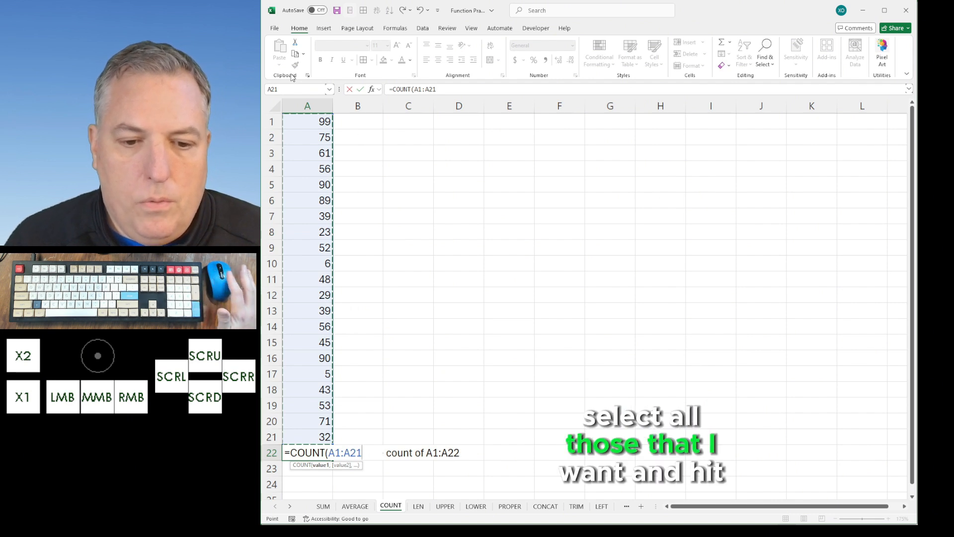
{"action": "key", "text": "Return"}
{"action": "key", "text": "Up"}
{"action": "key", "text": "Return"}
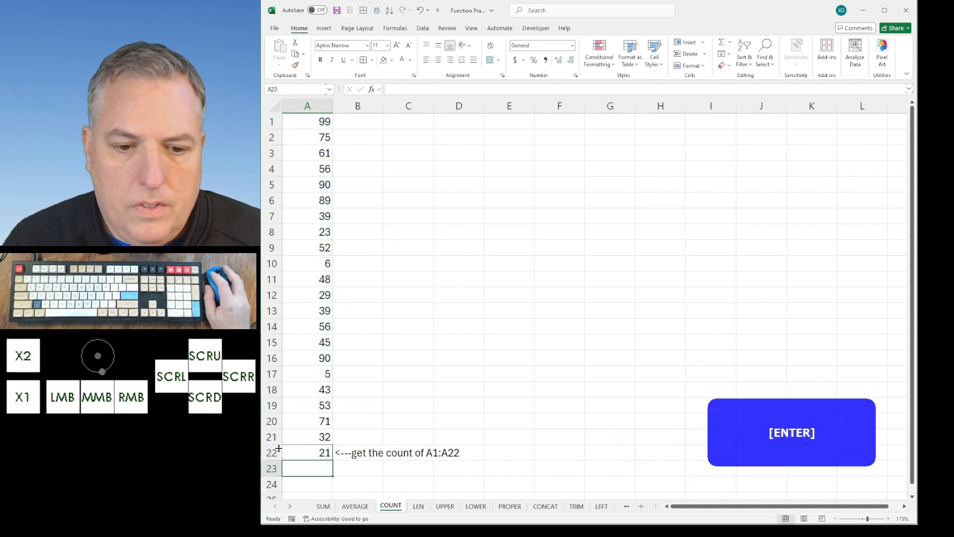
{"action": "left_click", "coordinate": [297, 451]}
{"action": "key", "text": "Delete"}
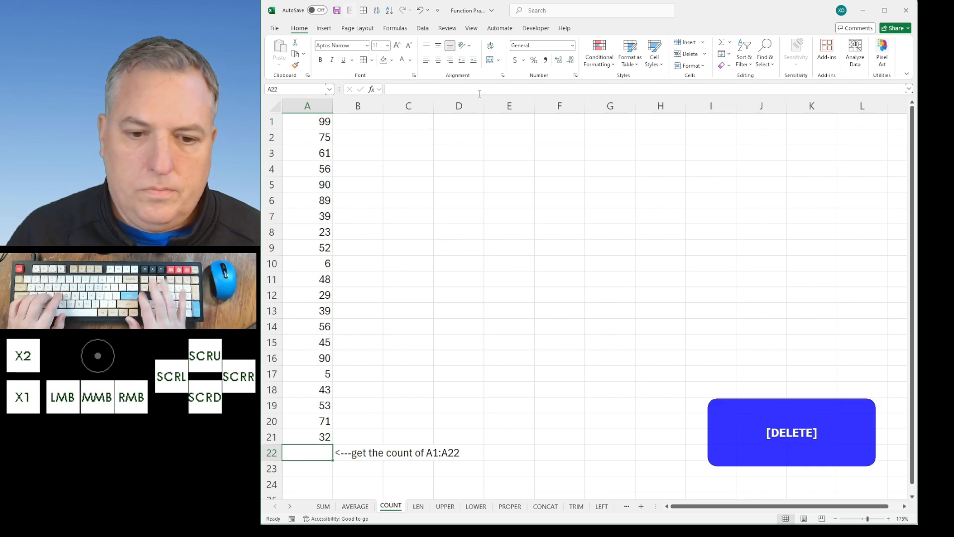
- Enter =COUNT(A1:A21) for cell A22 through the formula bar and reselect the cell to check the formula
{"action": "left_click", "coordinate": [479, 90]}
{"action": "type", "text": "=count"}
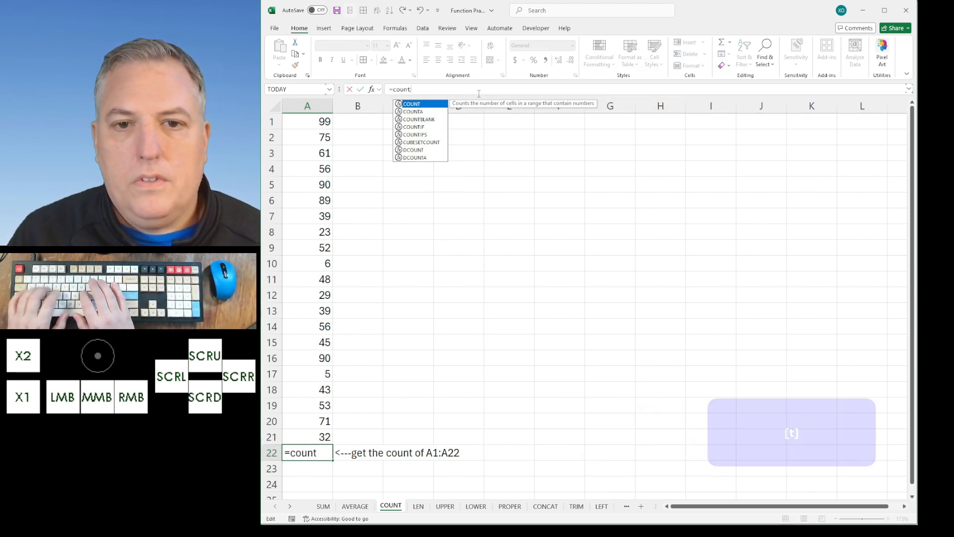
{"action": "type", "text": "("}
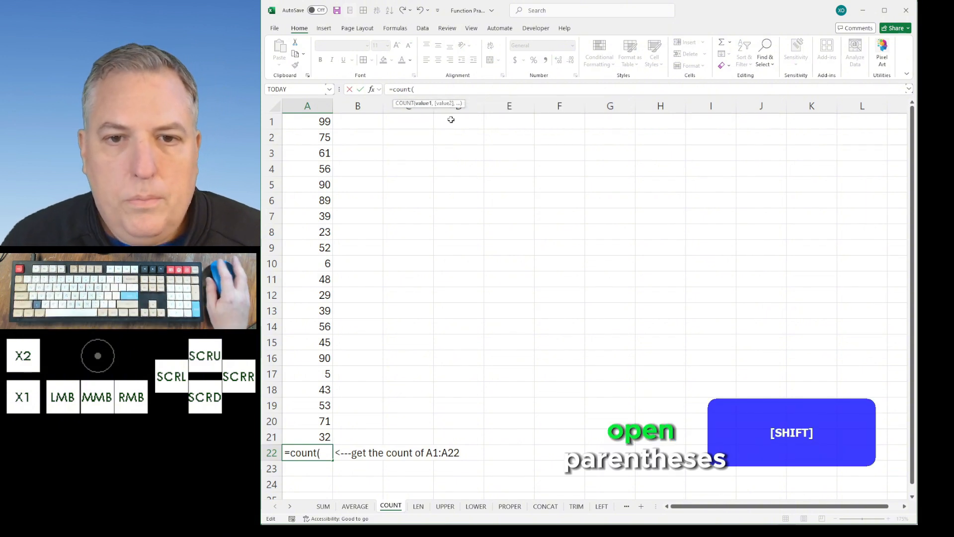
{"action": "left_click_drag", "start_coordinate": [320, 127], "coordinate": [320, 418]}
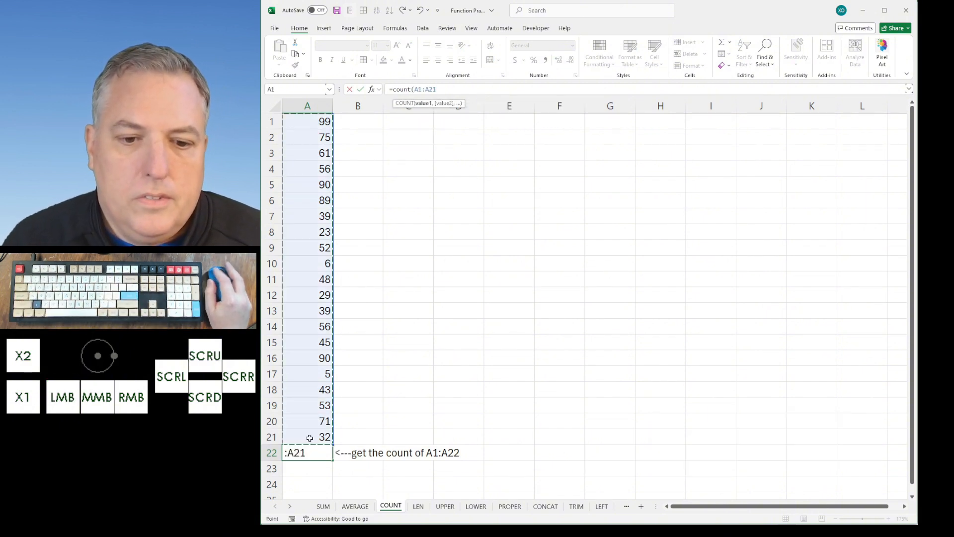
{"action": "key", "text": "Return"}
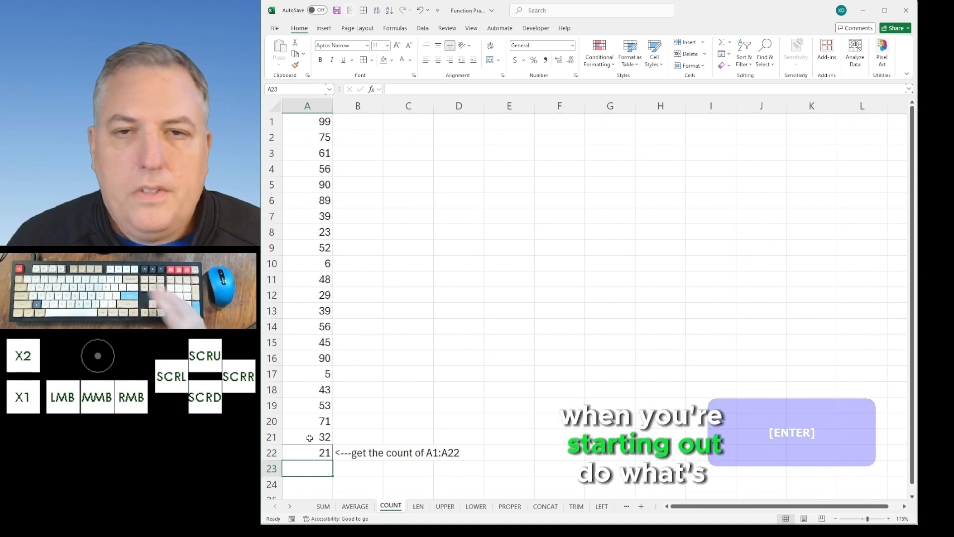
{"action": "key", "text": "Up"}
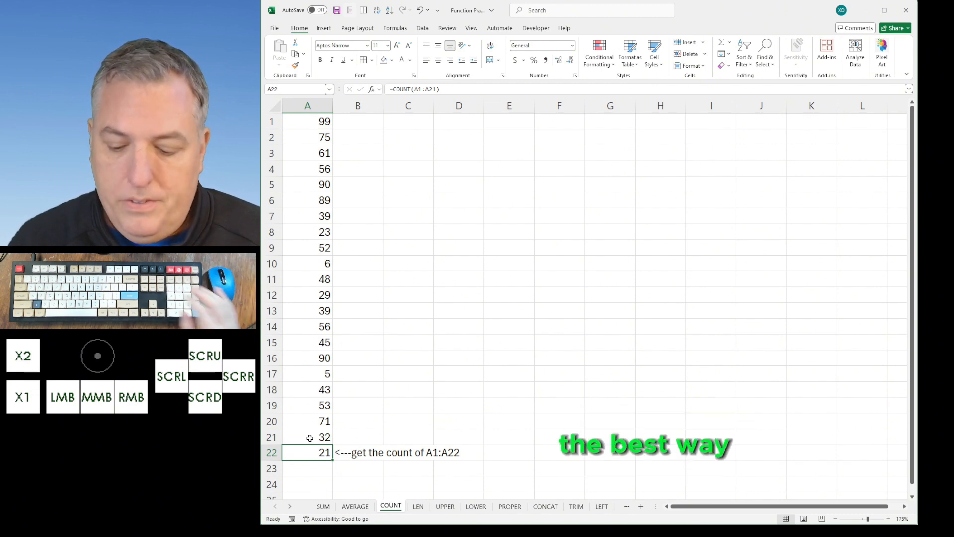
- Open the LEN sheet and enter a LEN function in B2 that measures the word in A2
{"action": "left_click", "coordinate": [417, 505]}
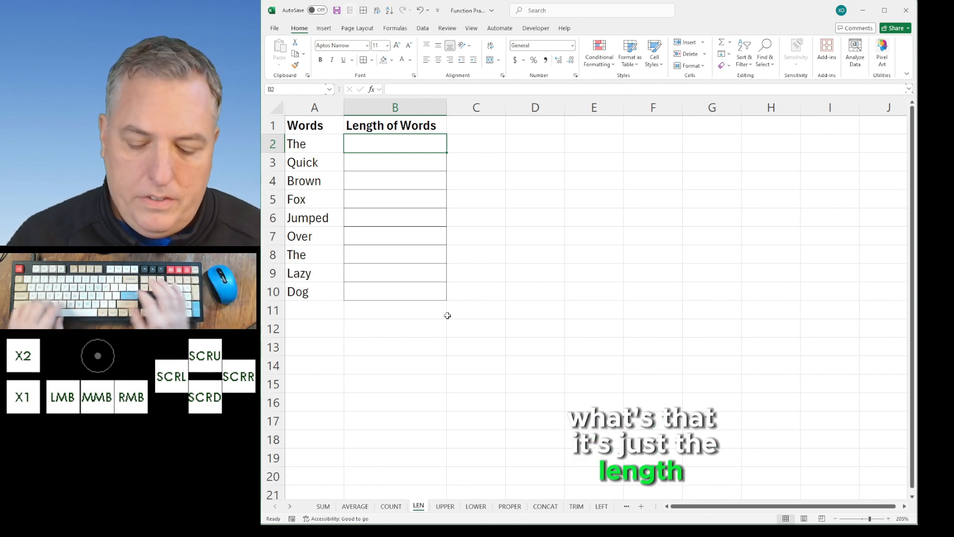
{"action": "type", "text": "=len"}
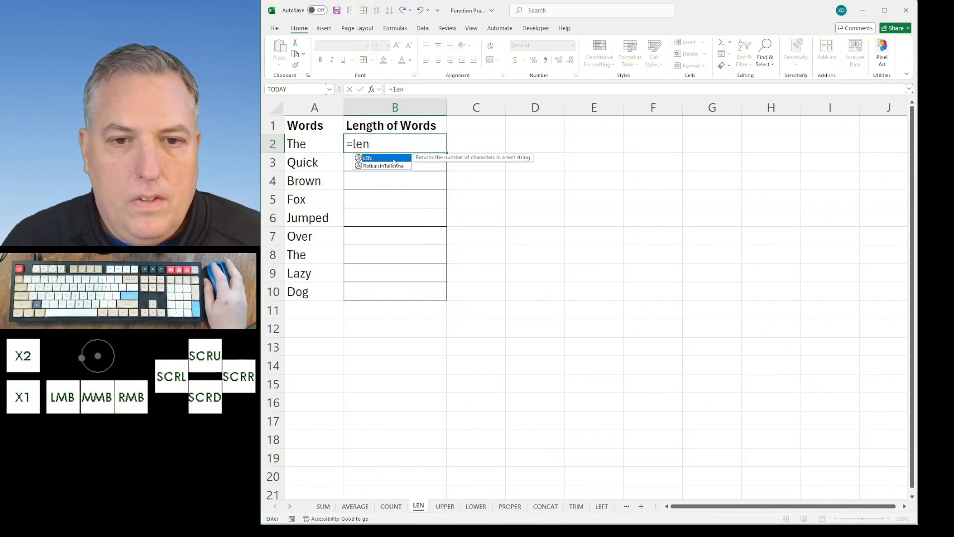
{"action": "double_click", "coordinate": [393, 162]}
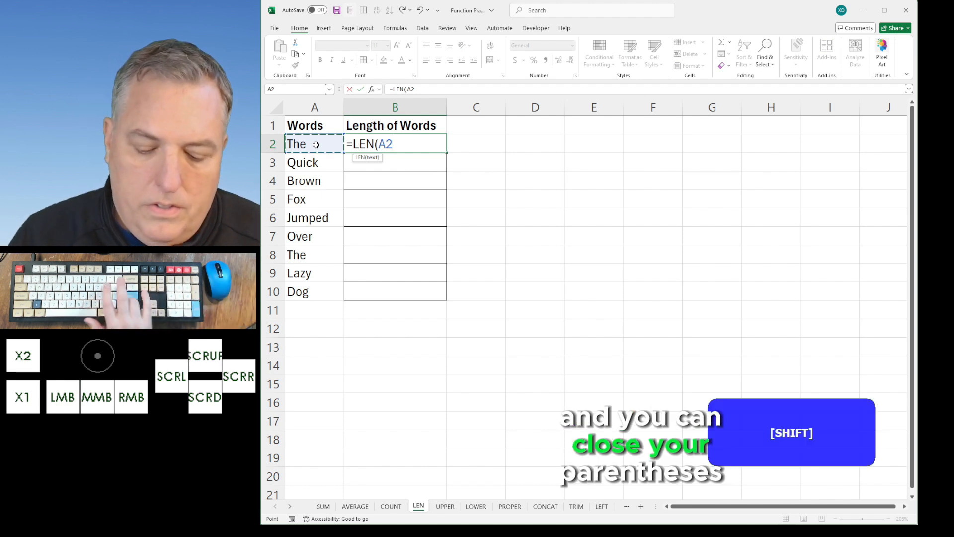
{"action": "type", "text": ")"}
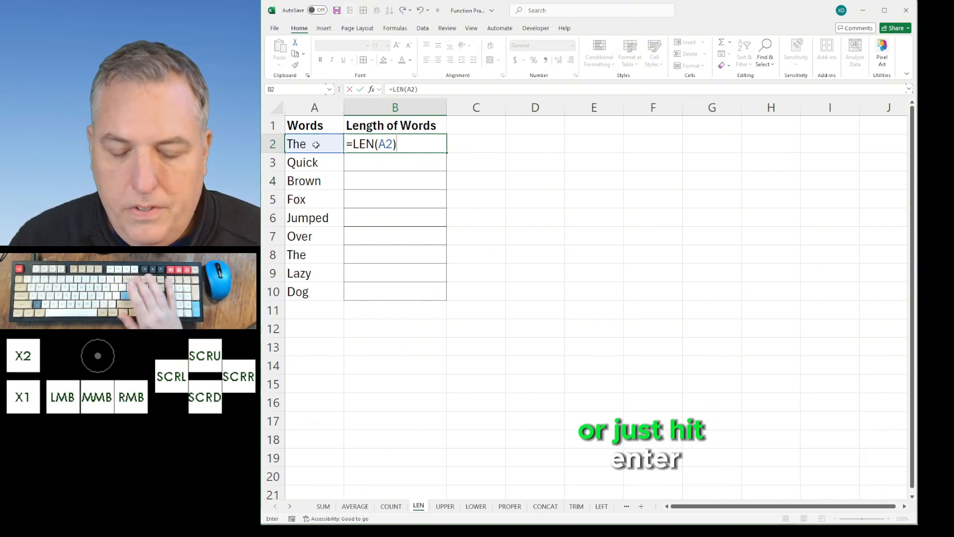
{"action": "key", "text": "BackSpace"}
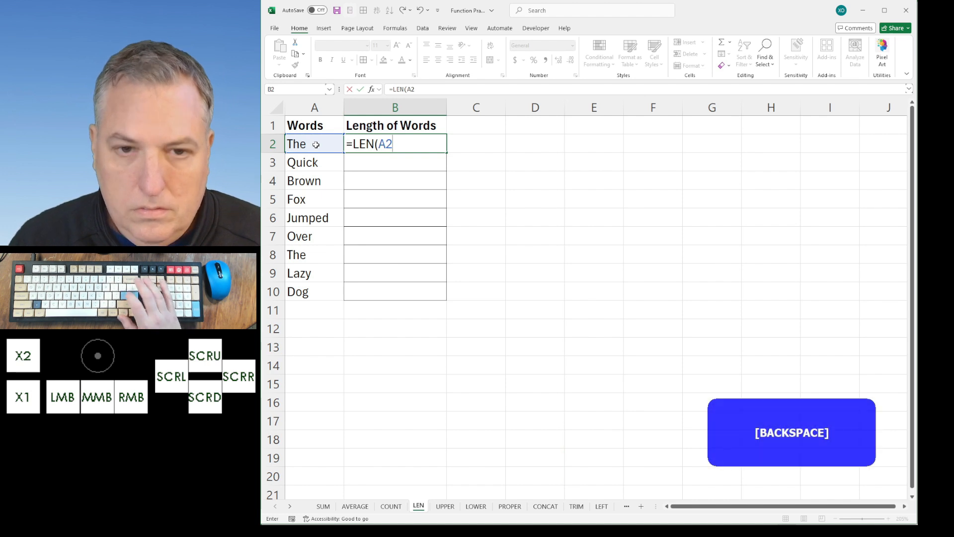
{"action": "key", "text": "Return"}
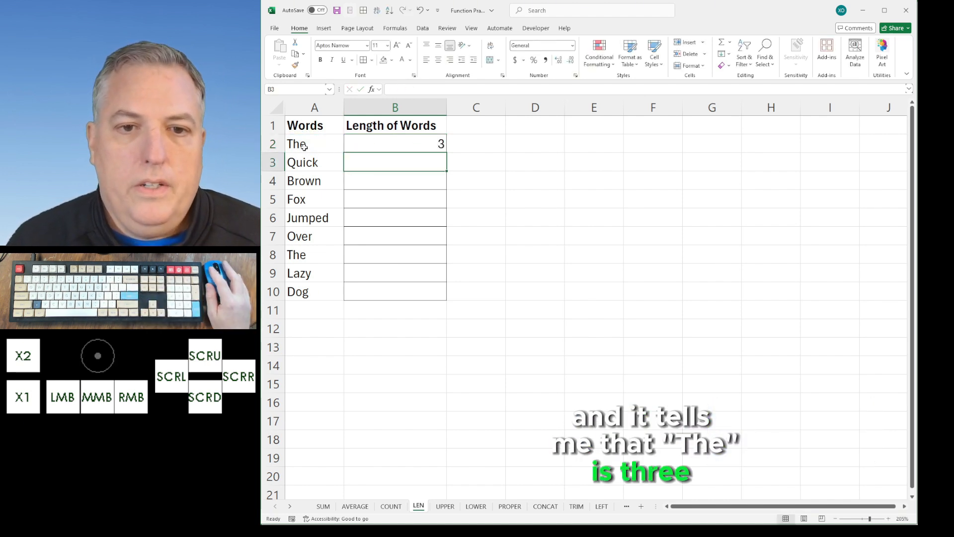
- Fill the LEN formula from B2 down to B10
{"action": "left_click", "coordinate": [406, 143]}
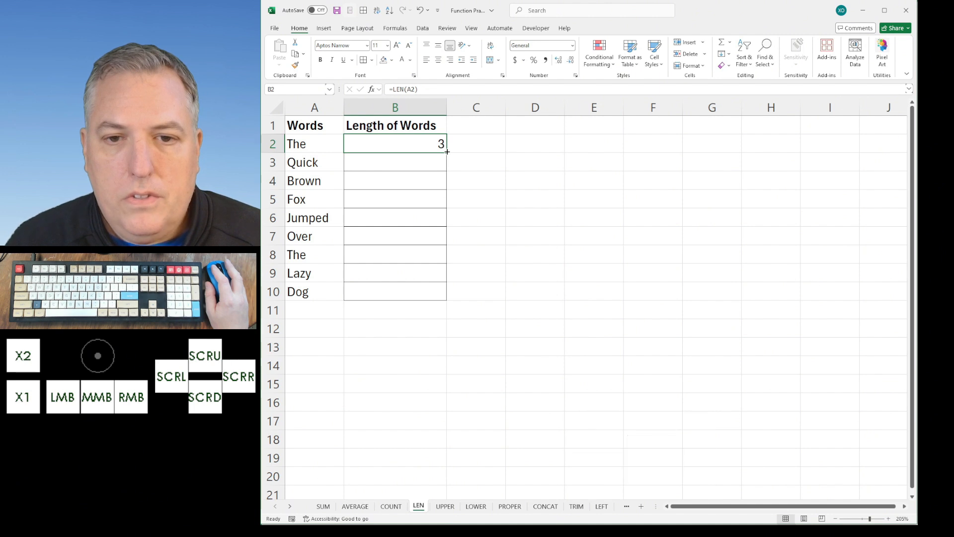
{"action": "left_click_drag", "start_coordinate": [446, 151], "coordinate": [447, 151]}
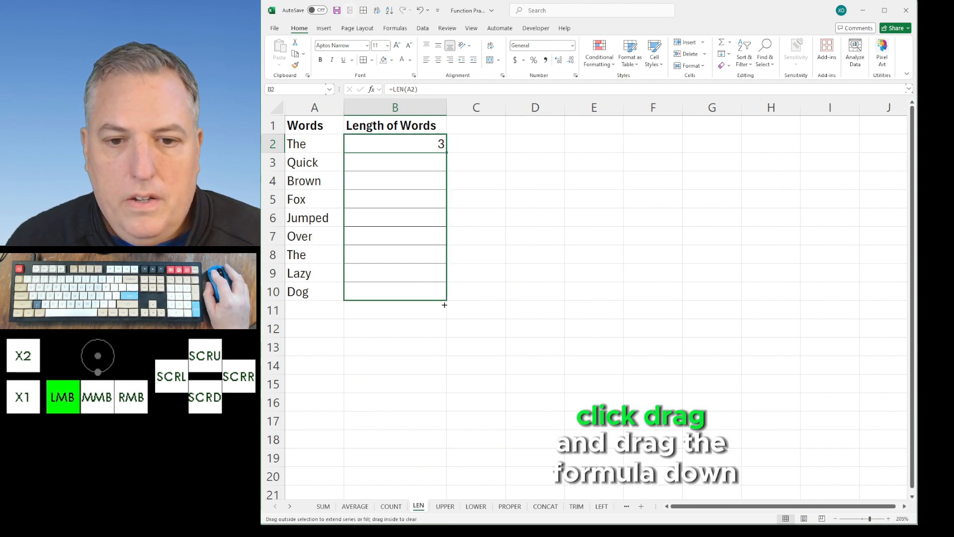
{"action": "left_click_drag", "start_coordinate": [444, 305], "coordinate": [443, 304]}
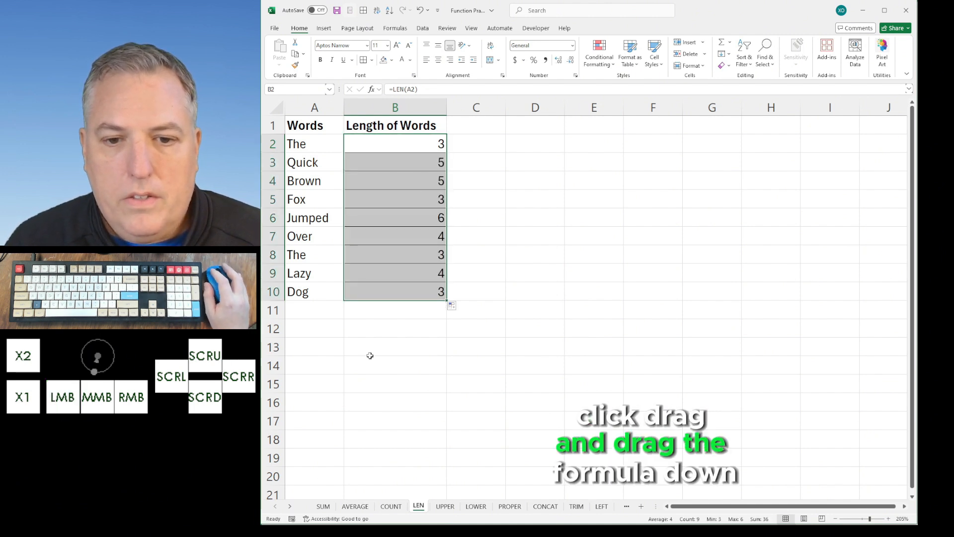
- Inspect the filled LEN formulas in column B to see which cells they reference
{"action": "double_click", "coordinate": [383, 292]}
{"action": "key", "text": "Return"}
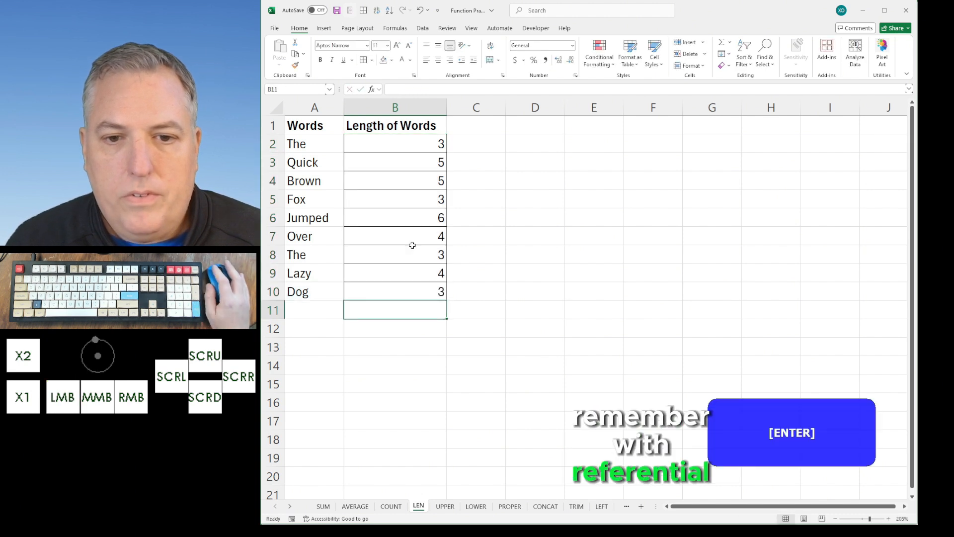
{"action": "double_click", "coordinate": [413, 235]}
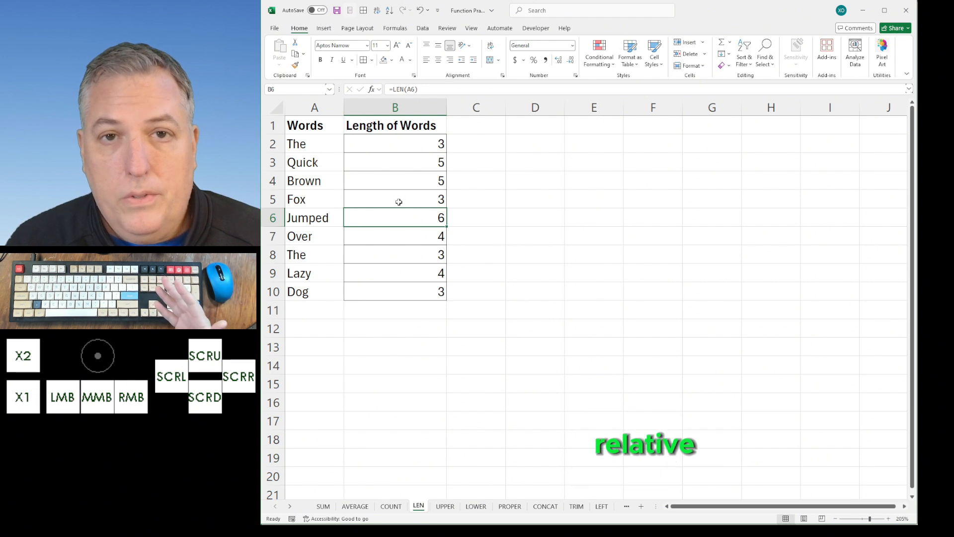
{"action": "double_click", "coordinate": [418, 249]}
{"action": "key", "text": "Return"}
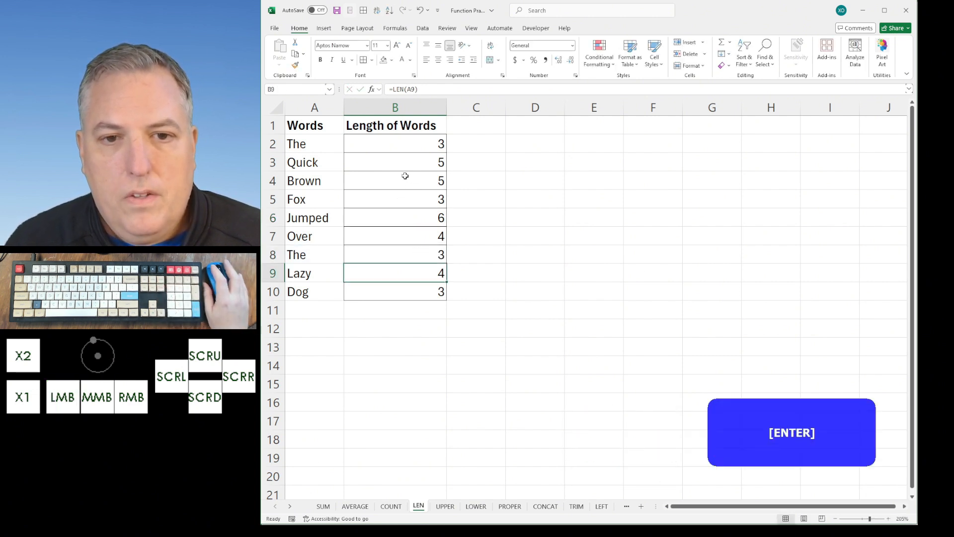
- Try cutting the LEN formula from B2 and pasting it into B6, and check its cell reference
{"action": "right_click", "coordinate": [410, 145]}
{"action": "left_click", "coordinate": [433, 167]}
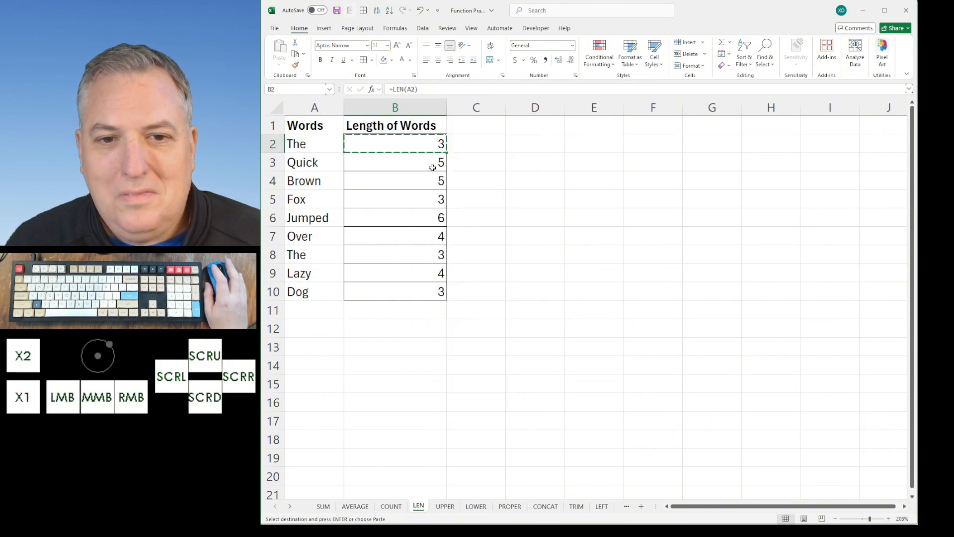
{"action": "right_click", "coordinate": [414, 217]}
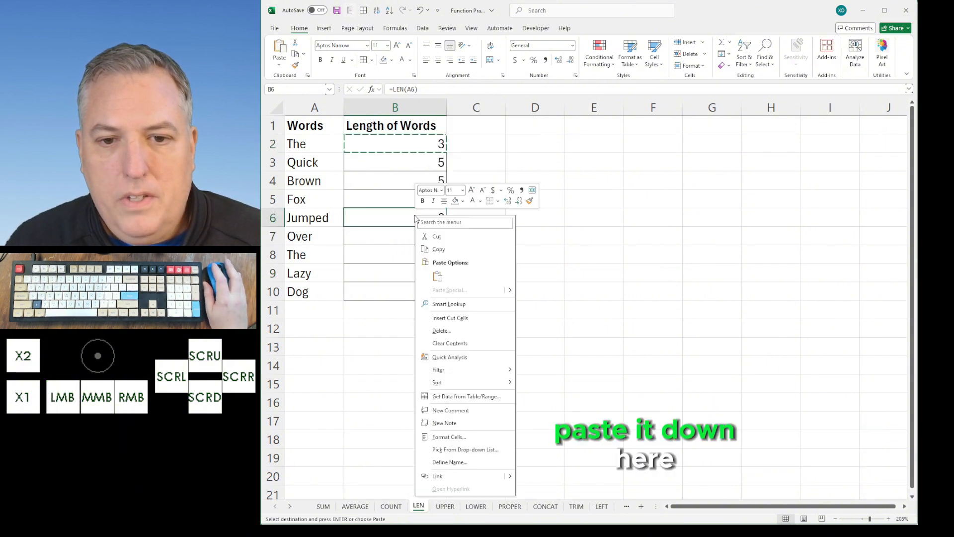
{"action": "key", "text": "Escape"}
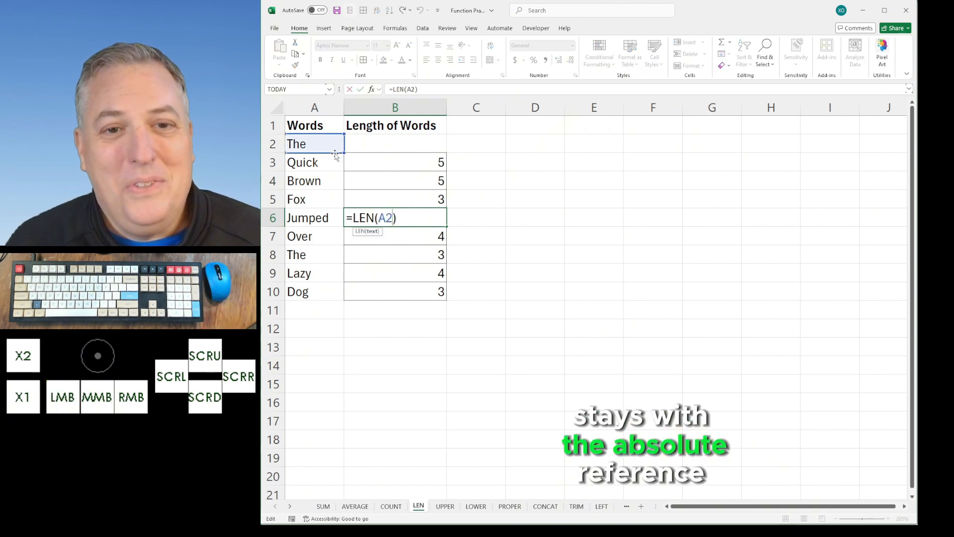
{"action": "key", "text": "Return"}
- Copy the LEN formula from B2, paste it into B3:B10, and check the formula in B6
{"action": "right_click", "coordinate": [421, 144]}
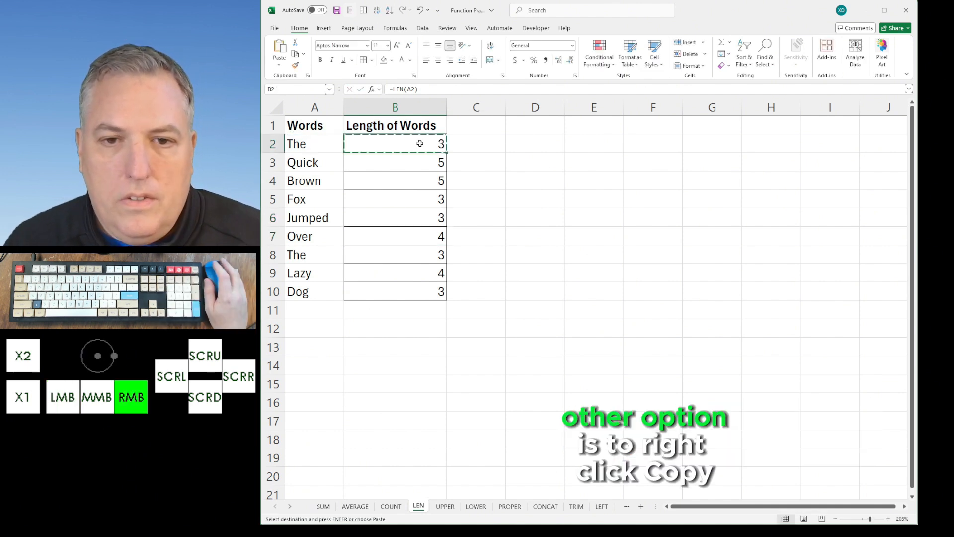
{"action": "left_click", "coordinate": [460, 181]}
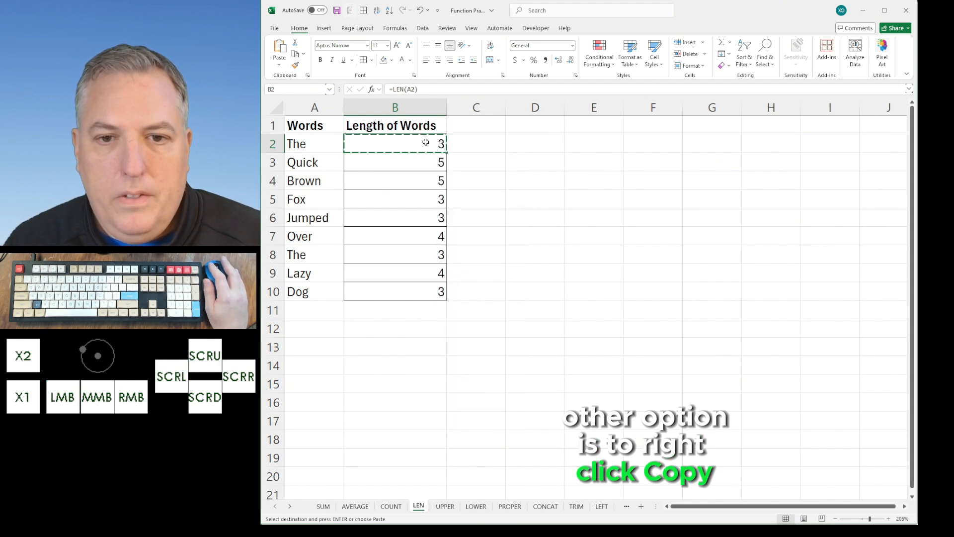
{"action": "left_click_drag", "start_coordinate": [426, 158], "coordinate": [440, 292]}
{"action": "right_click", "coordinate": [443, 286]}
{"action": "left_click", "coordinate": [448, 344]}
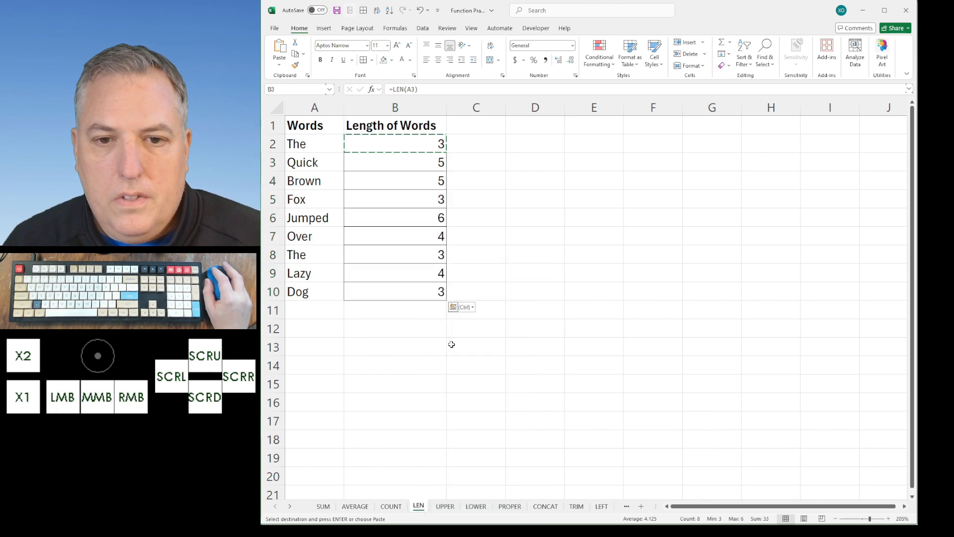
{"action": "double_click", "coordinate": [427, 220]}
{"action": "key", "text": "Return"}
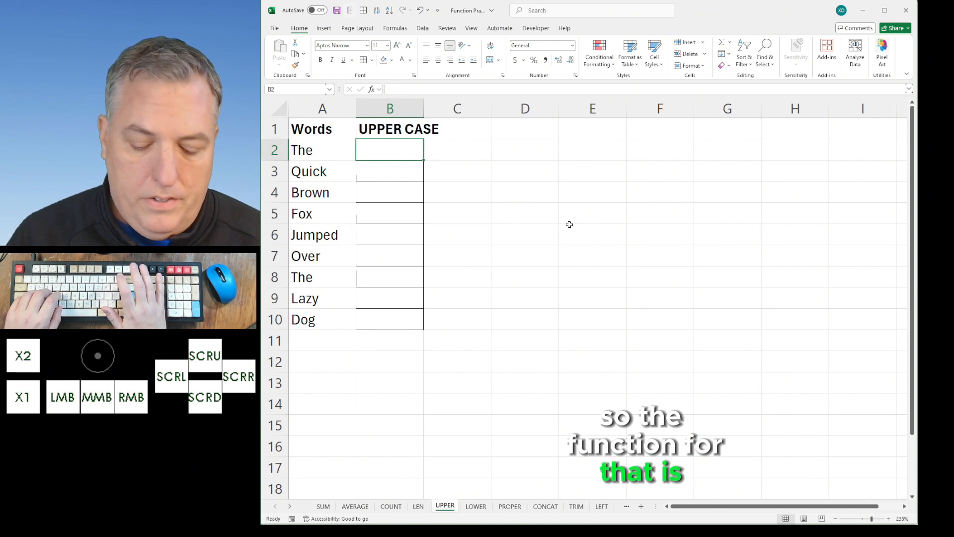
- Enter =UPPER(A2) in B2 of the UPPER sheet and fill it down to B10
{"action": "type", "text": "=upper("}
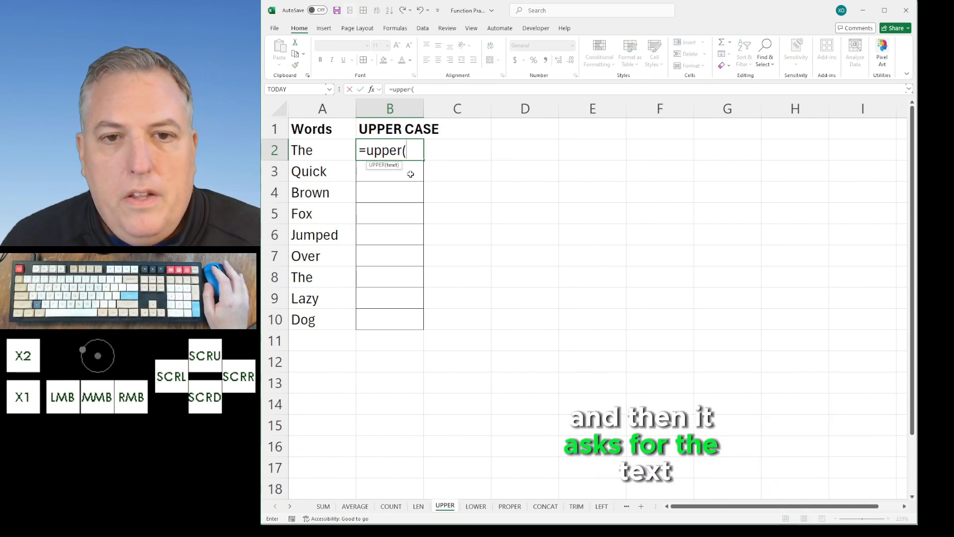
{"action": "left_click", "coordinate": [325, 150]}
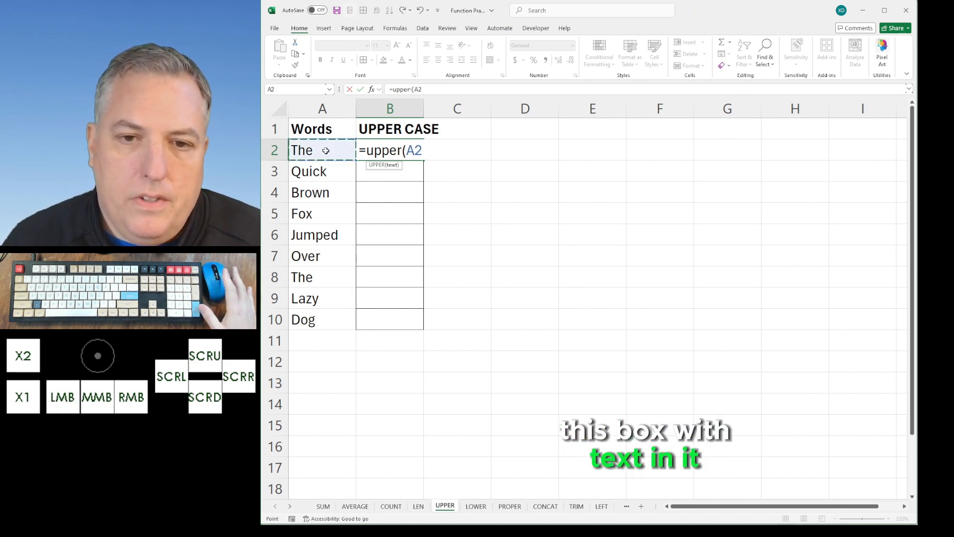
{"action": "key", "text": "Return"}
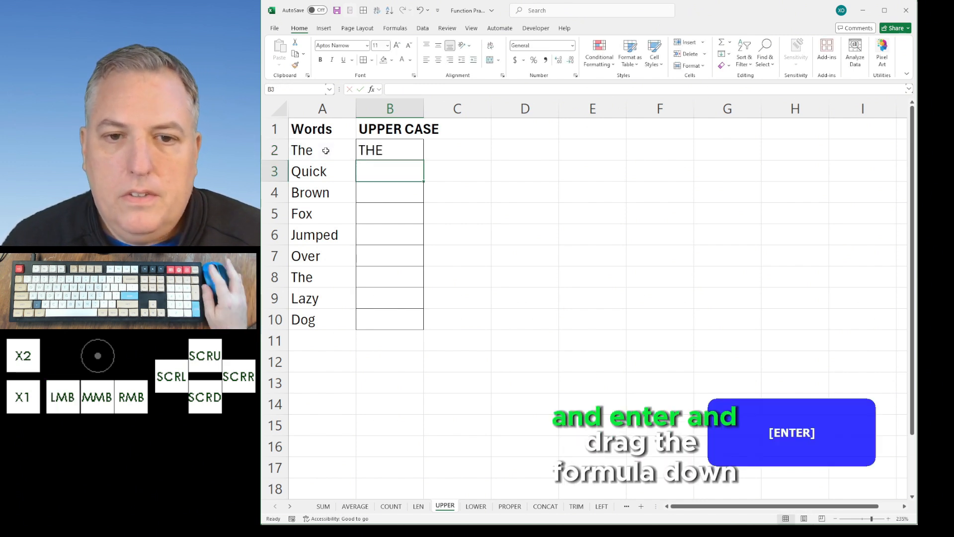
{"action": "left_click", "coordinate": [392, 147]}
{"action": "left_click_drag", "start_coordinate": [423, 160], "coordinate": [420, 327]}
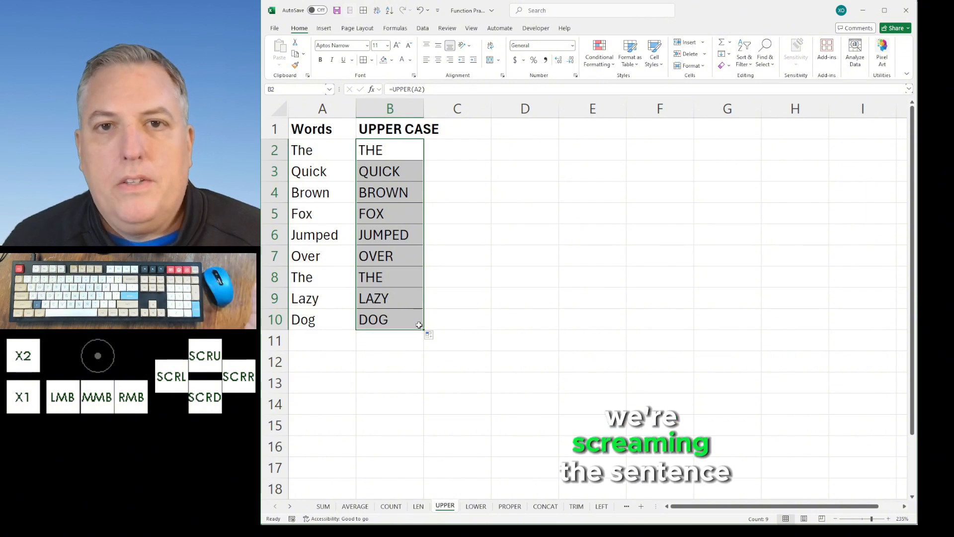
- Open the LOWER sheet and enter =LOWER(A2) in B2
{"action": "left_click", "coordinate": [476, 507]}
{"action": "type", "text": "="}
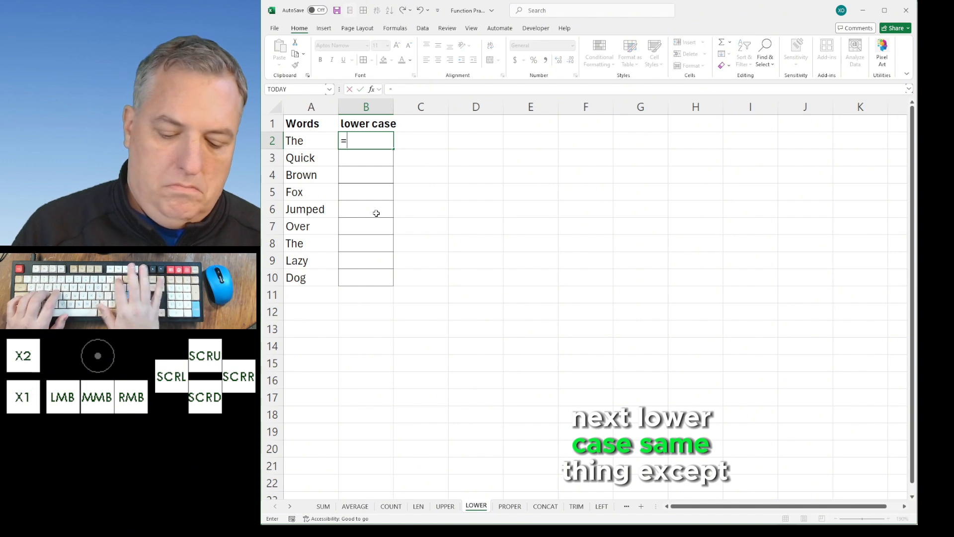
{"action": "type", "text": "Lower"}
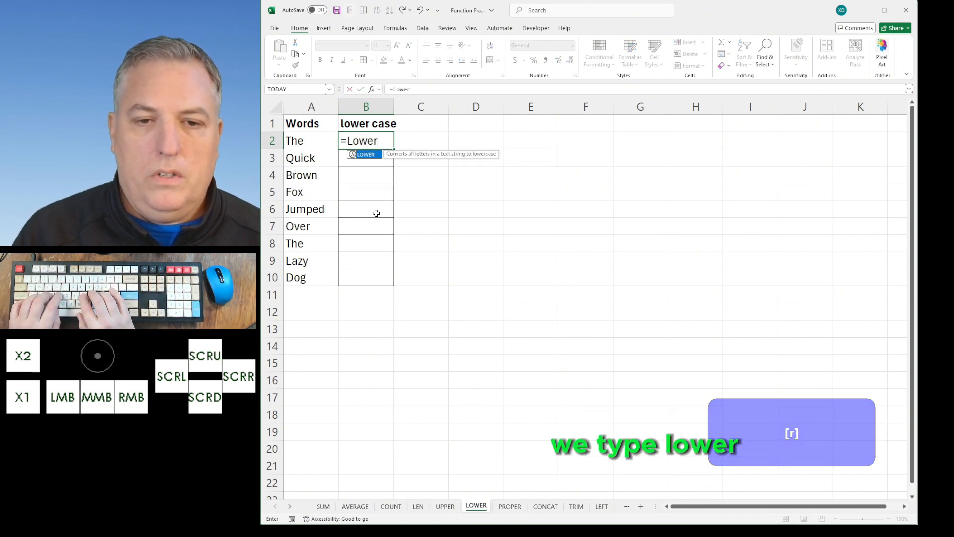
{"action": "type", "text": "("}
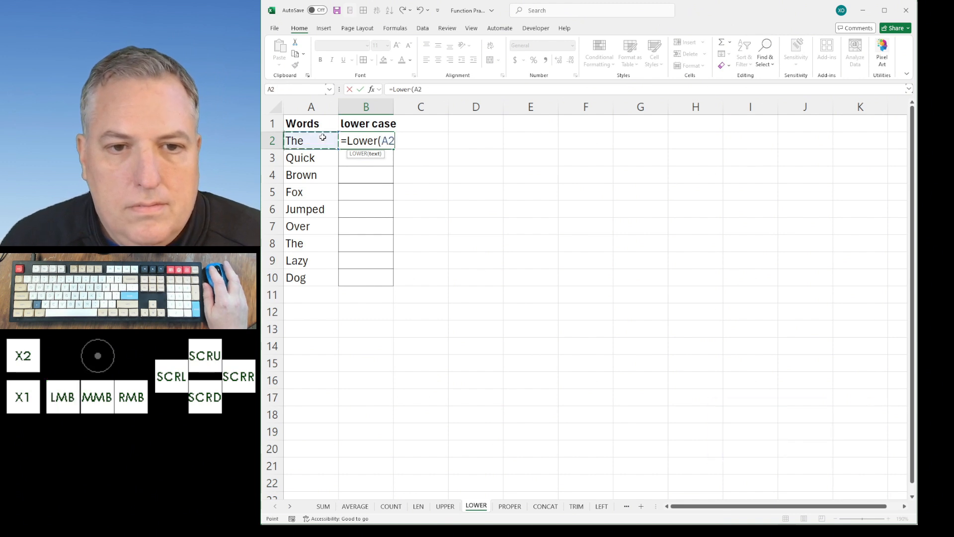
{"action": "key", "text": "Return"}
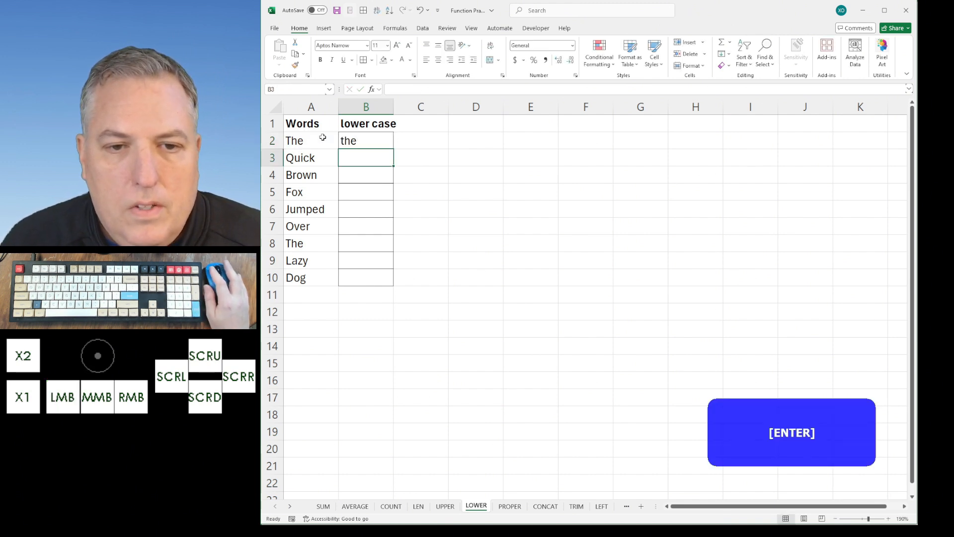
- Fill the LOWER formula from B2 down to B10, and undo the fill
{"action": "left_click", "coordinate": [383, 138]}
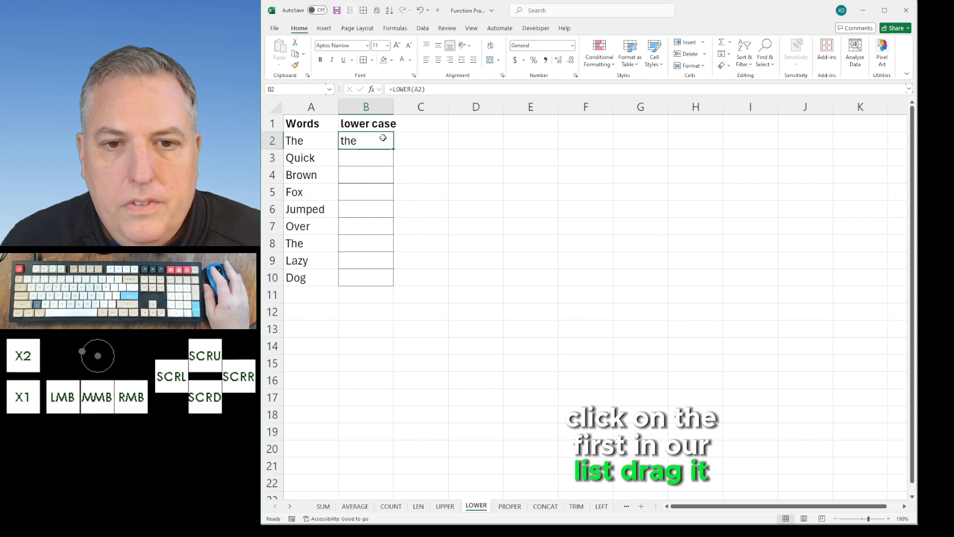
{"action": "left_click_drag", "start_coordinate": [397, 148], "coordinate": [395, 151]}
{"action": "left_click_drag", "start_coordinate": [386, 277], "coordinate": [385, 282]}
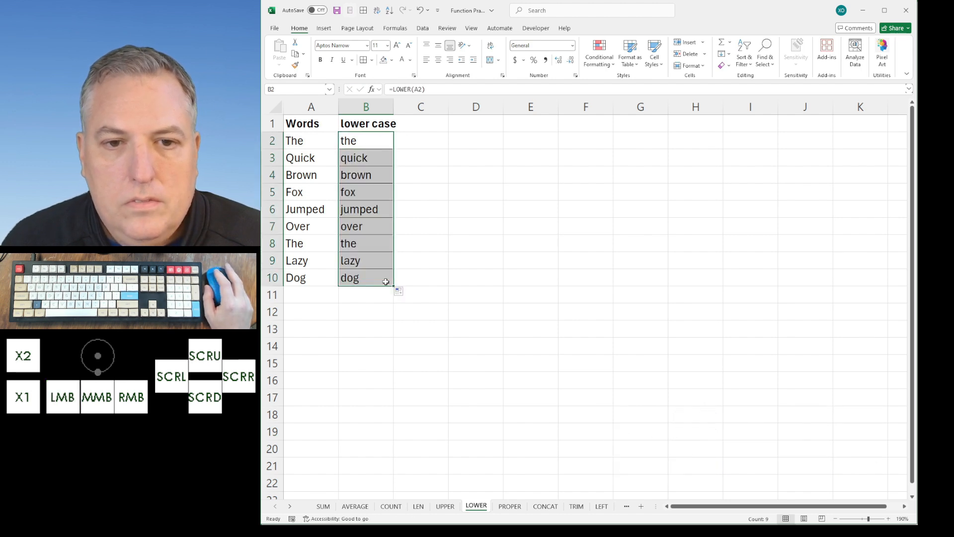
{"action": "key", "text": "ctrl+z"}
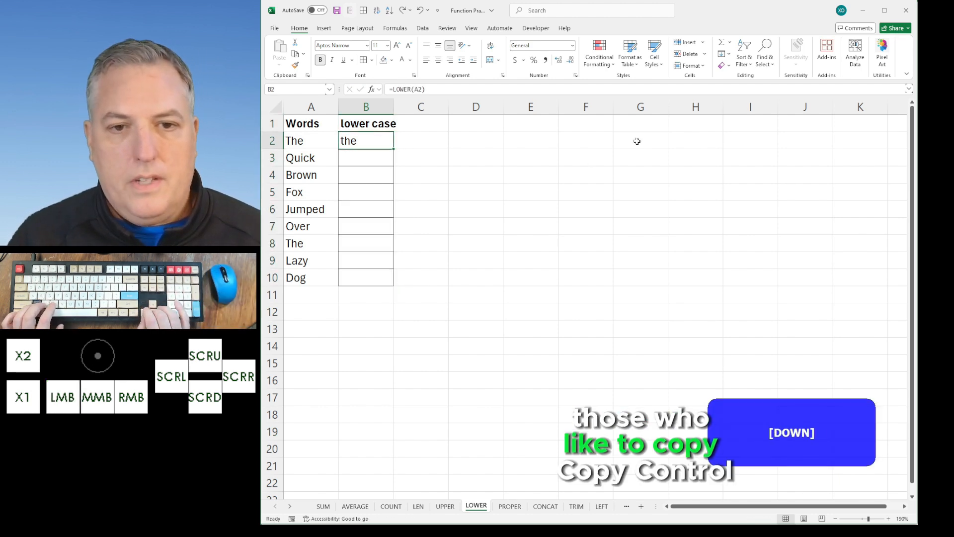
- Copy the LOWER formula in B2, paste it over B2:B10, and undo the paste
{"action": "key", "text": "ctrl+c"}
{"action": "key", "text": "shift+Down"}
{"action": "key", "text": "shift+Down"}
{"action": "key", "text": "shift+Down"}
{"action": "key", "text": "shift+Down"}
{"action": "key", "text": "shift+Down"}
{"action": "key", "text": "shift+Down"}
{"action": "key", "text": "shift+Down"}
{"action": "key", "text": "shift+Down"}
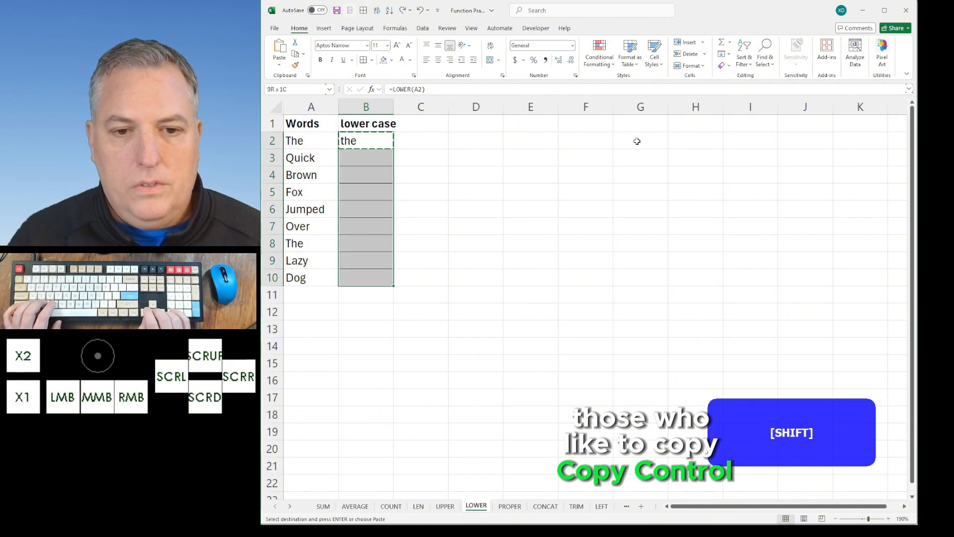
{"action": "key", "text": "ctrl+v"}
{"action": "key", "text": "ctrl+z"}
{"action": "key", "text": "Up"}
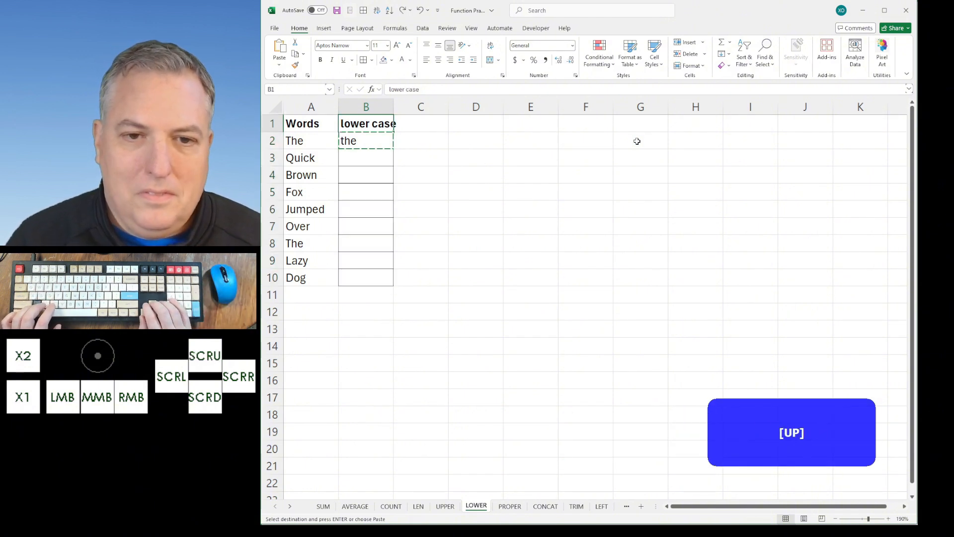
- Copy B2 again and paste its LOWER formula across B2:B10
{"action": "right_click", "coordinate": [360, 141]}
{"action": "left_click", "coordinate": [380, 172]}
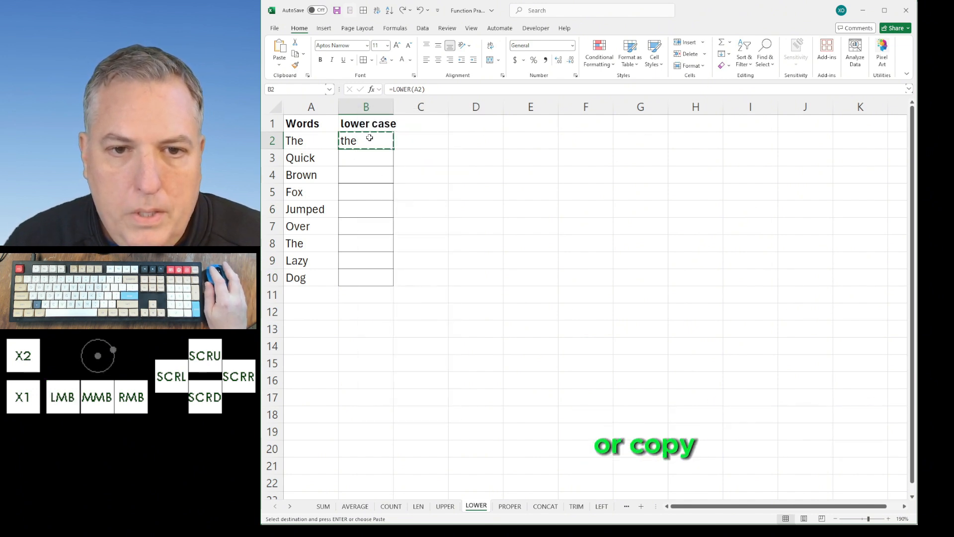
{"action": "left_click_drag", "start_coordinate": [369, 138], "coordinate": [368, 282]}
{"action": "right_click", "coordinate": [356, 218]}
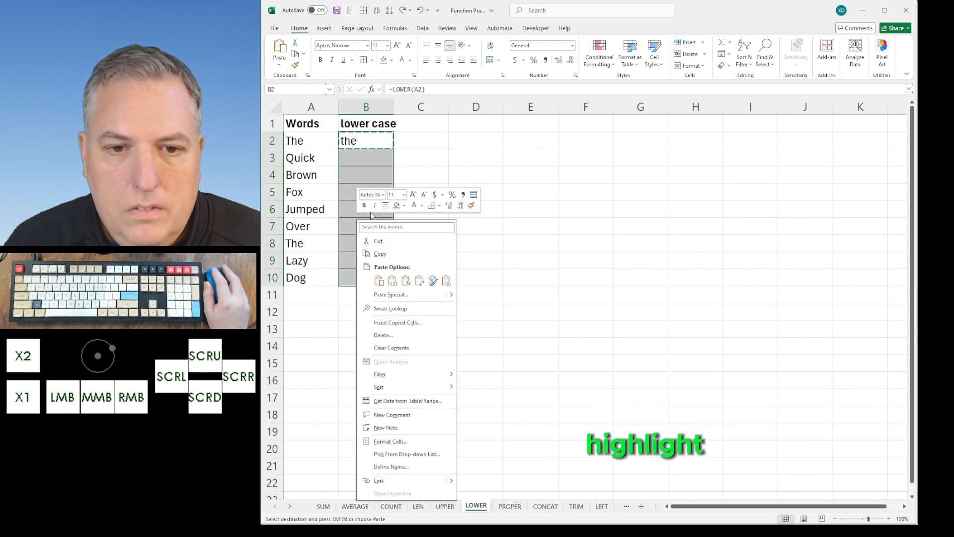
{"action": "left_click", "coordinate": [379, 281]}
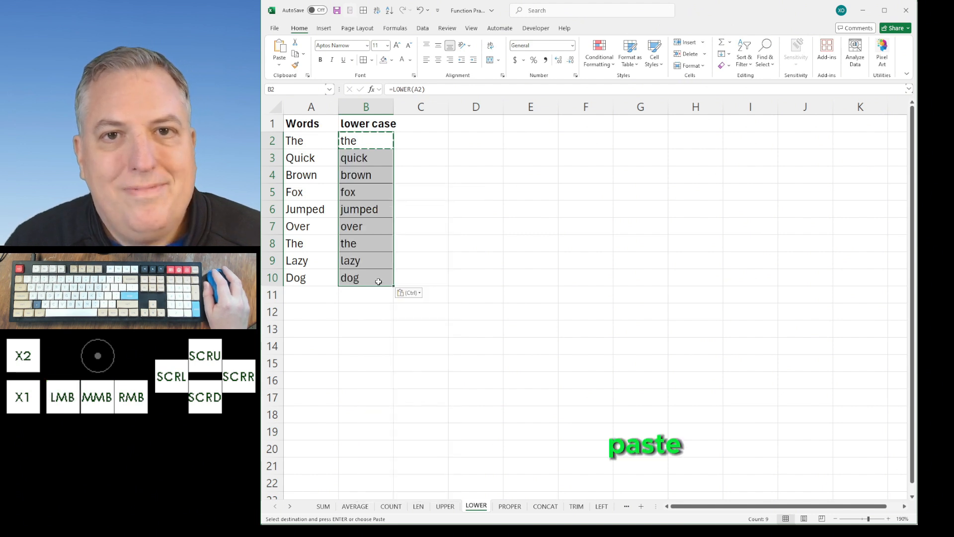
- Open the PROPER sheet and enter =PROPER(A2) in B2
{"action": "key", "text": "ctrl+Page_Down"}
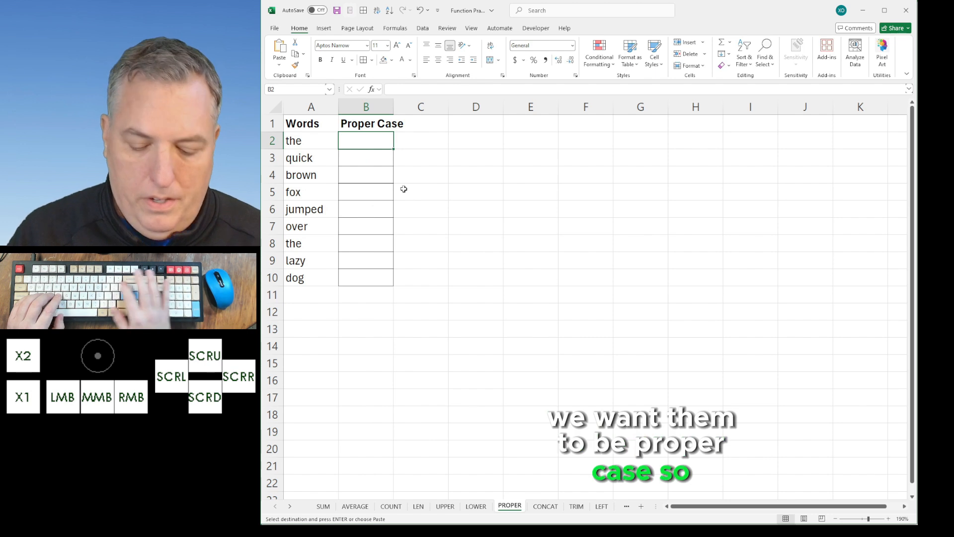
{"action": "type", "text": "=Proper"}
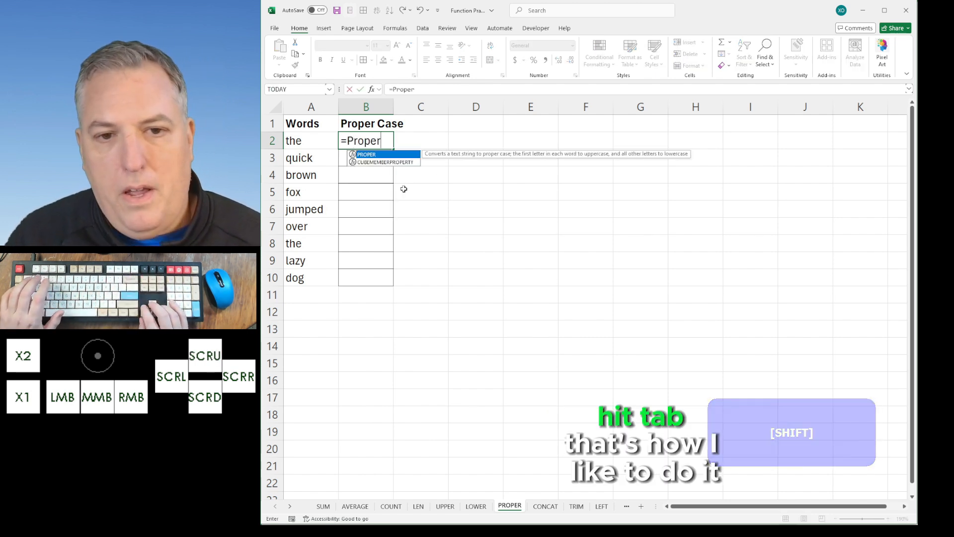
{"action": "key", "text": "Tab"}
{"action": "key", "text": "Left"}
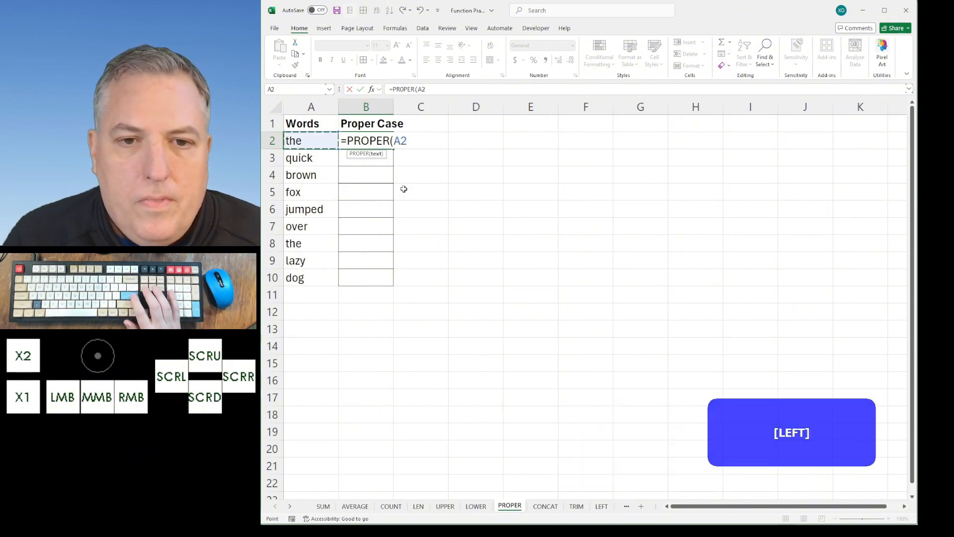
{"action": "key", "text": "Return"}
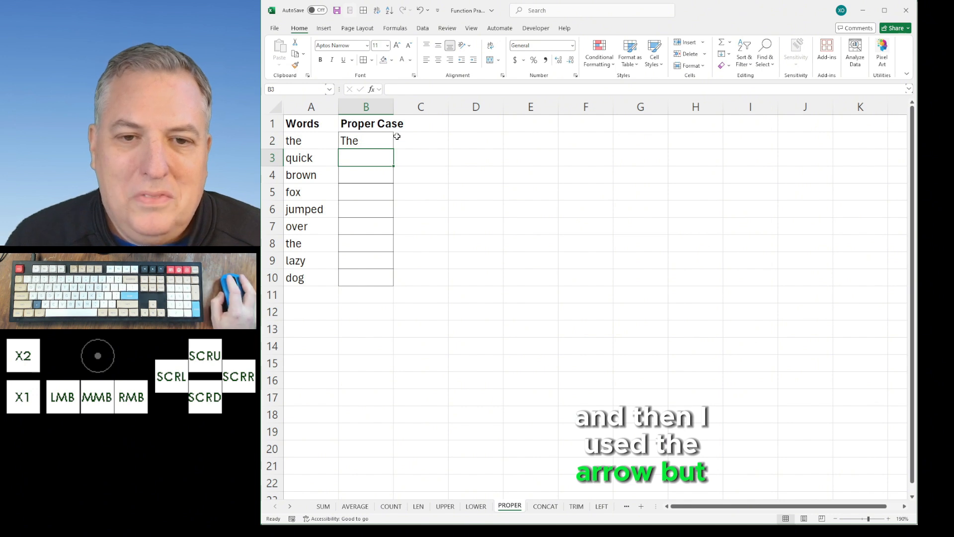
- Fill the PROPER formula from B2 down to B10 by auto-filling alongside the word list
{"action": "left_click", "coordinate": [374, 138]}
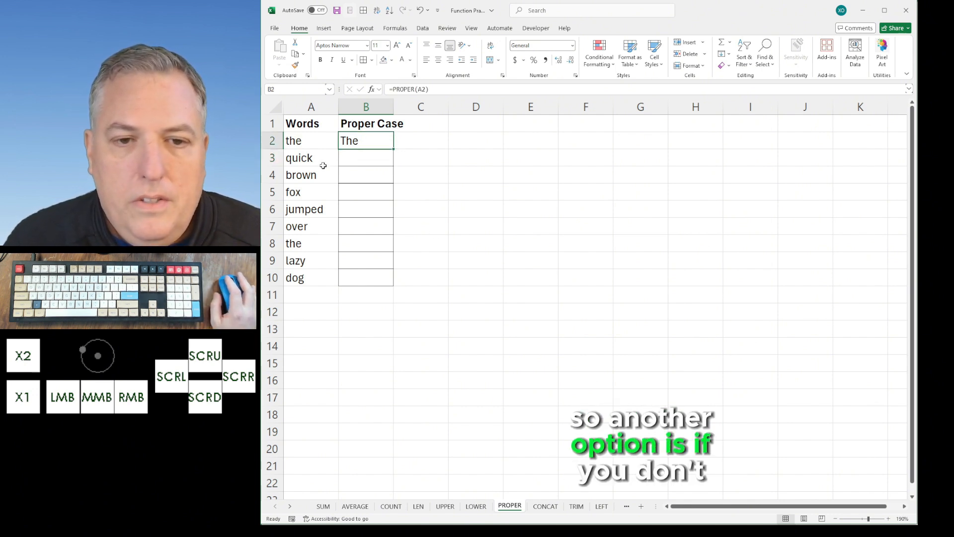
{"action": "double_click", "coordinate": [394, 150]}
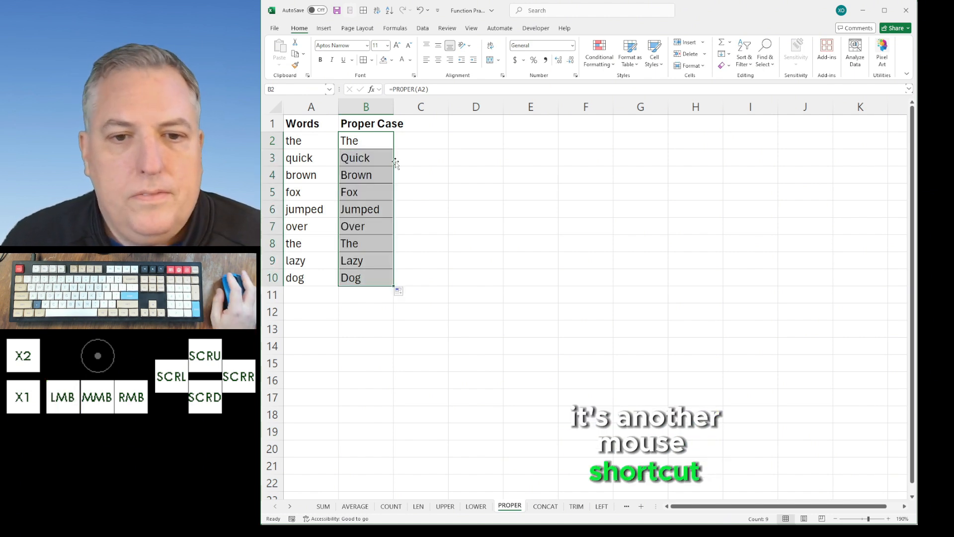
{"action": "key", "text": "Up"}
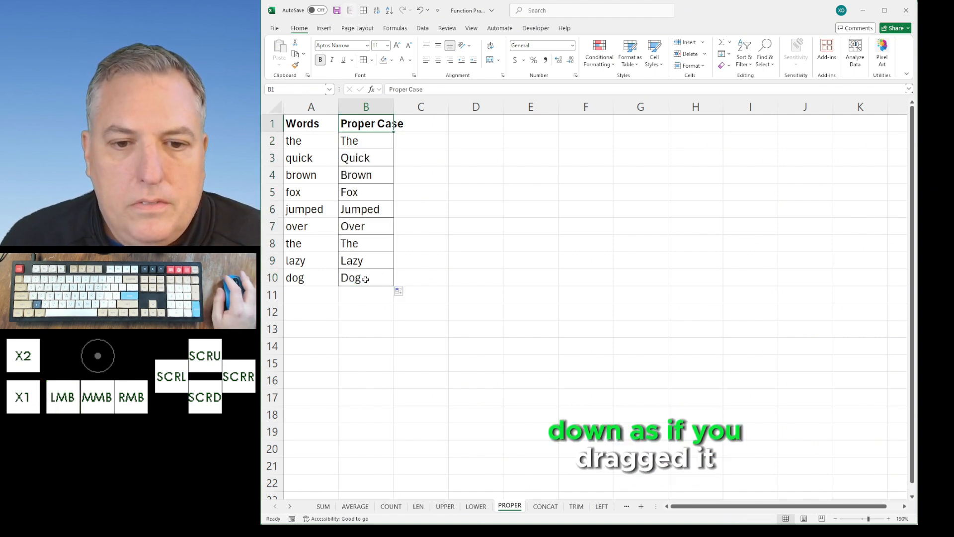
{"action": "key", "text": "ctrl+Down"}
{"action": "key", "text": "Down"}
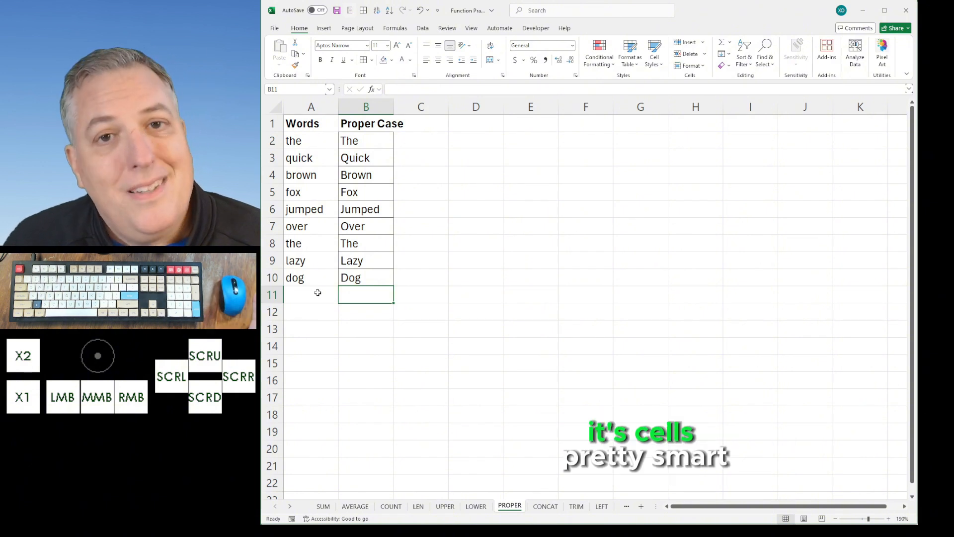
- Open the CONCAT sheet and enter =CONCAT(A2,A3,A4,A5,A6,A7,A8,A9,A10) in B2, adding each word cell as a separate argument
{"action": "left_click", "coordinate": [547, 505]}
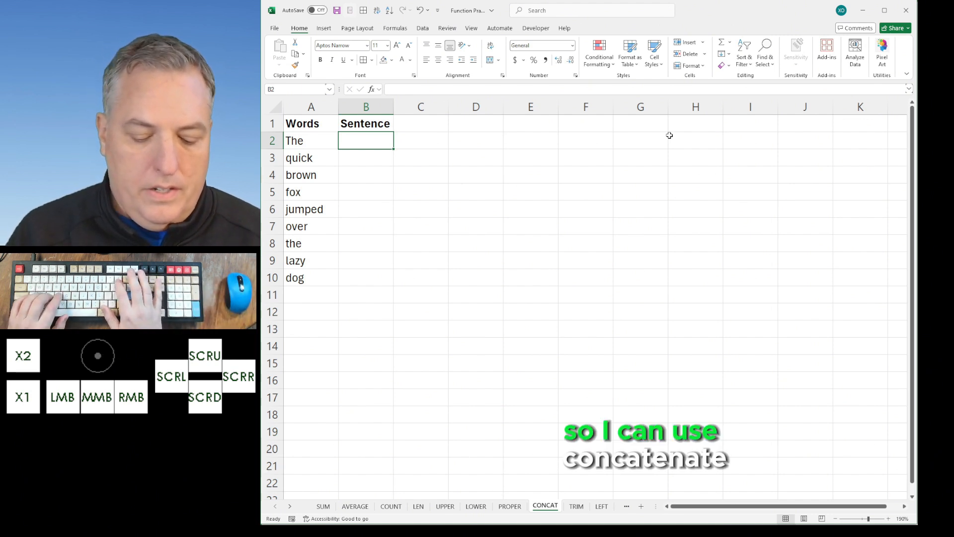
{"action": "type", "text": "=concat"}
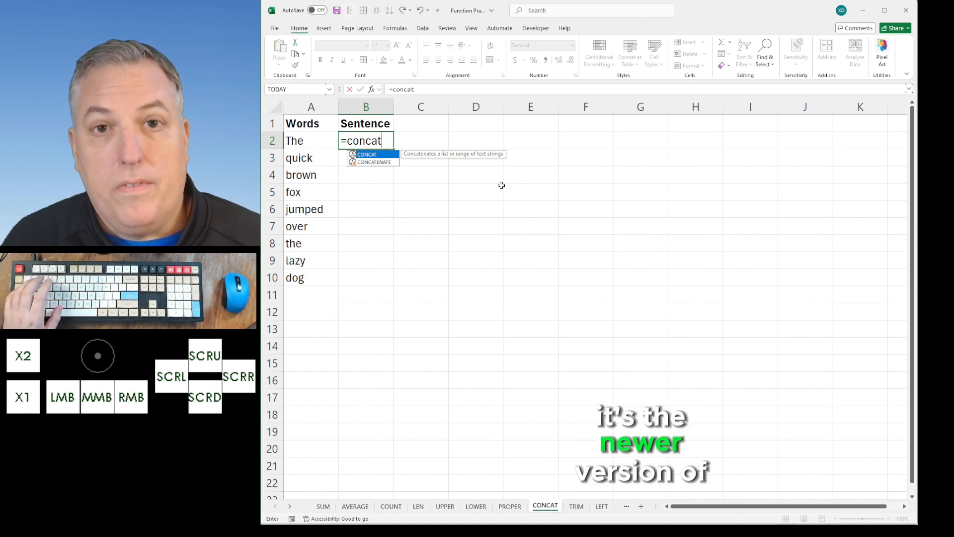
{"action": "key", "text": "Tab"}
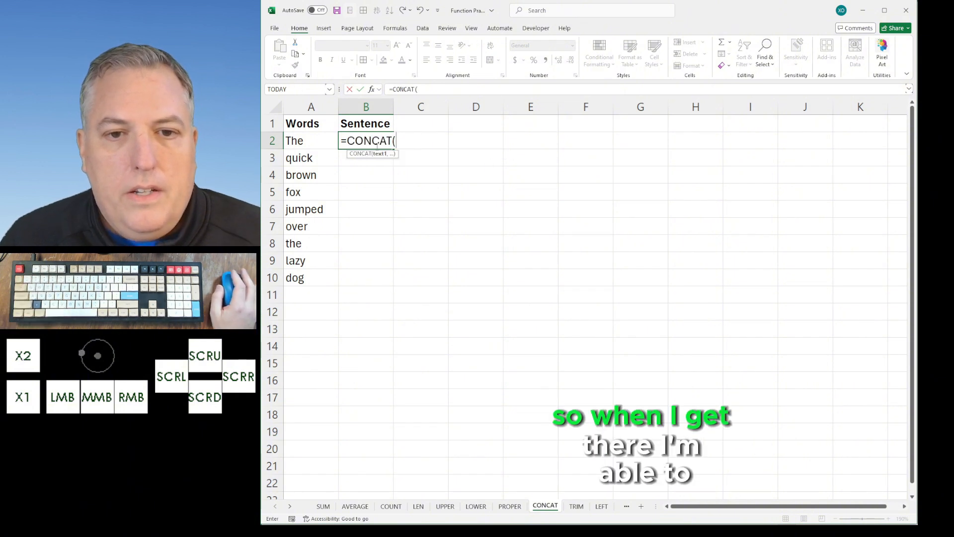
{"action": "left_click", "coordinate": [322, 140]}
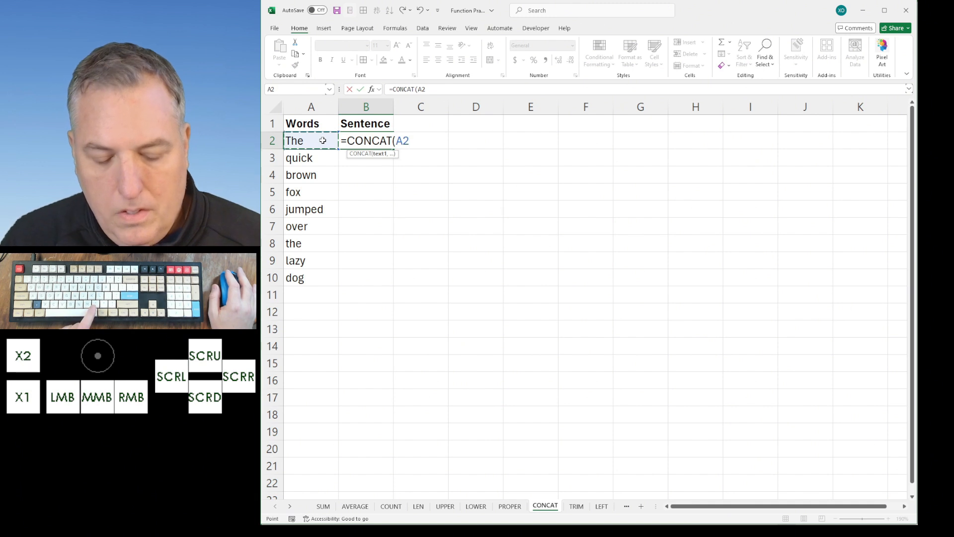
{"action": "type", "text": ",A3,"}
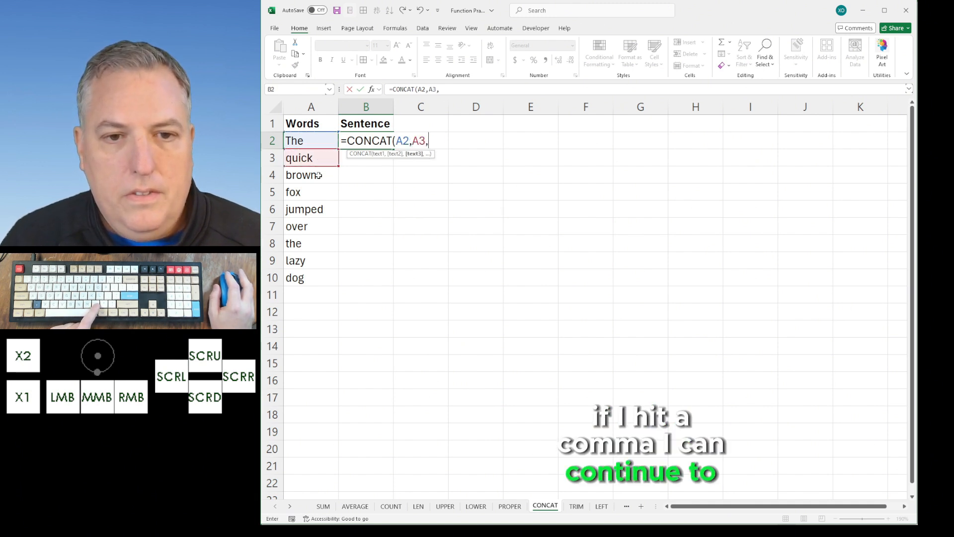
{"action": "left_click", "coordinate": [327, 177]}
{"action": "type", "text": ","}
{"action": "left_click", "coordinate": [322, 189]}
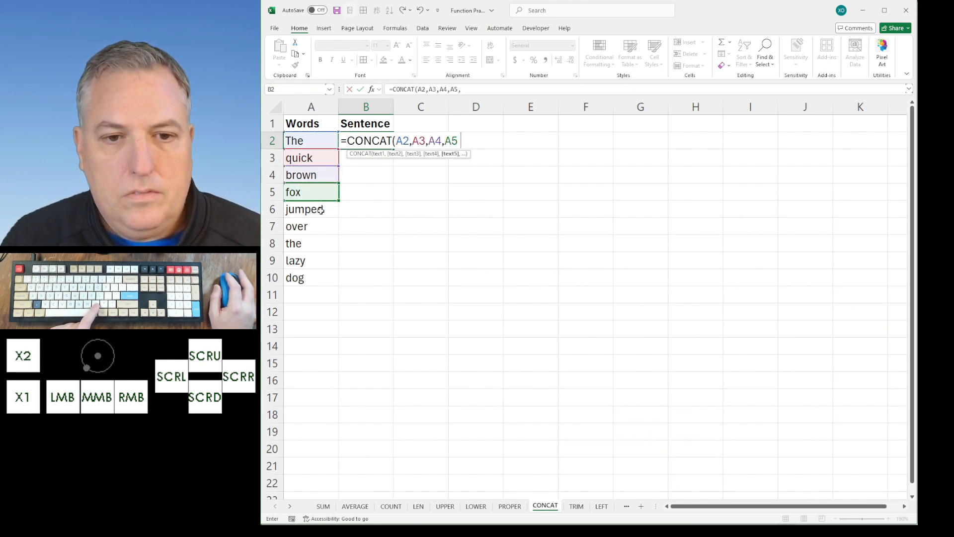
{"action": "left_click", "coordinate": [322, 247]}
{"action": "type", "text": ","}
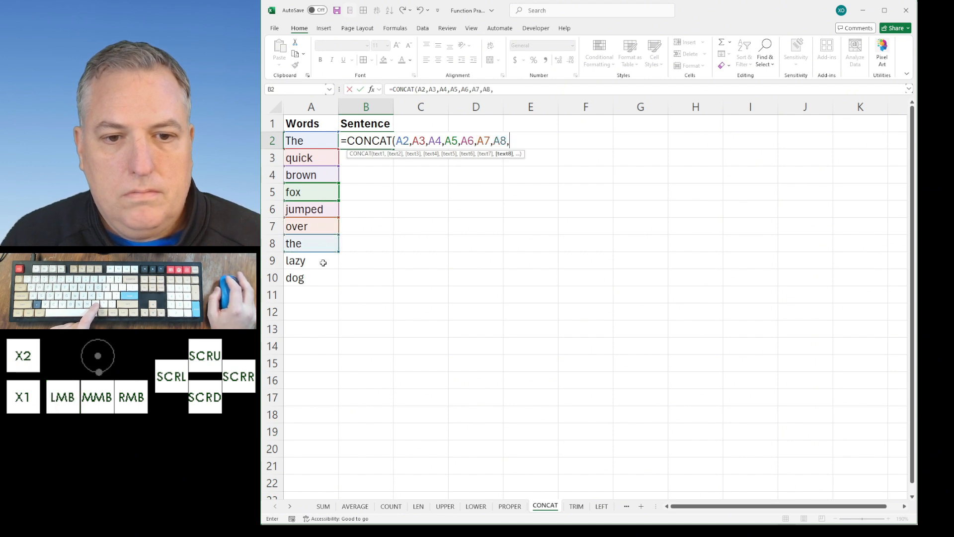
{"action": "left_click", "coordinate": [318, 286]}
{"action": "key", "text": "Return"}
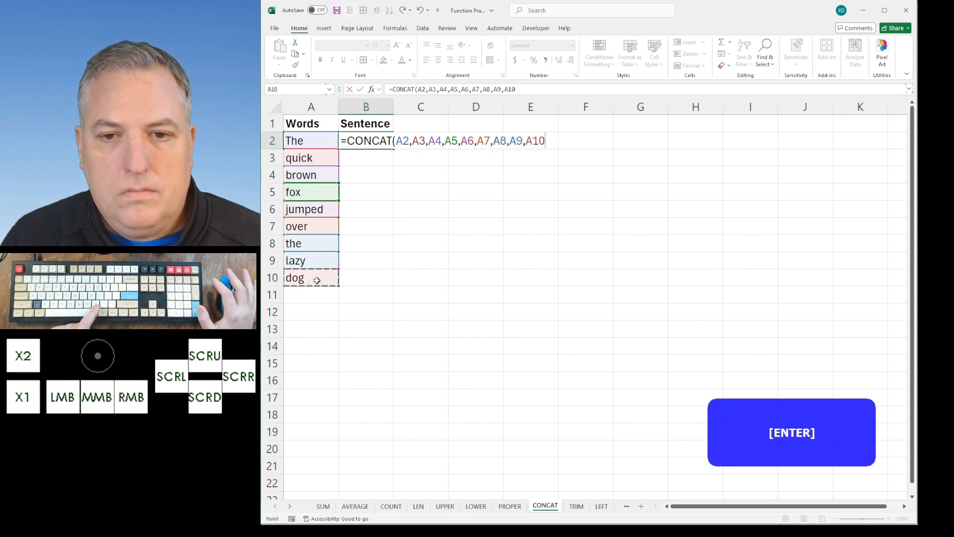
- Replace the formula in B2 with the range version =CONCAT(A2:A10), and clear the cell
{"action": "left_click", "coordinate": [355, 136]}
{"action": "key", "text": "Delete"}
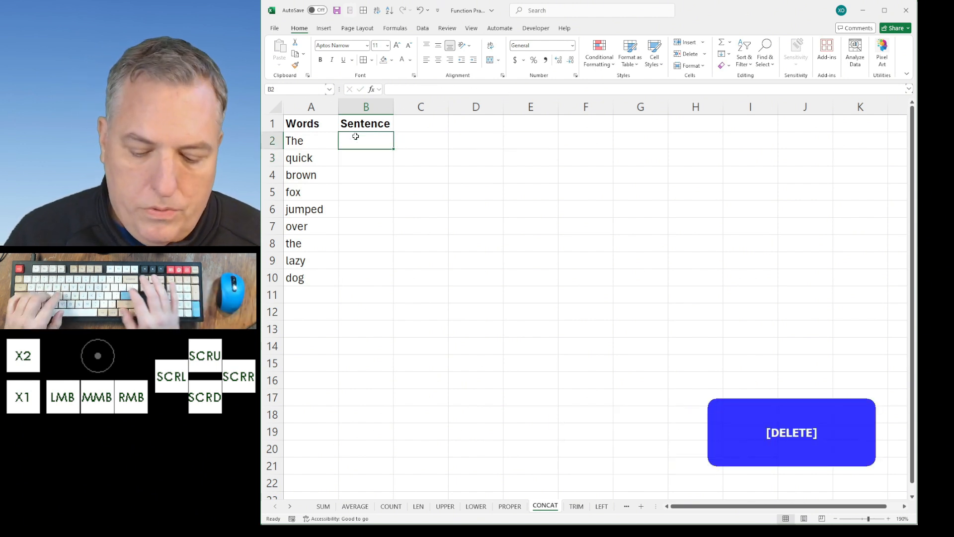
{"action": "type", "text": "=concat"}
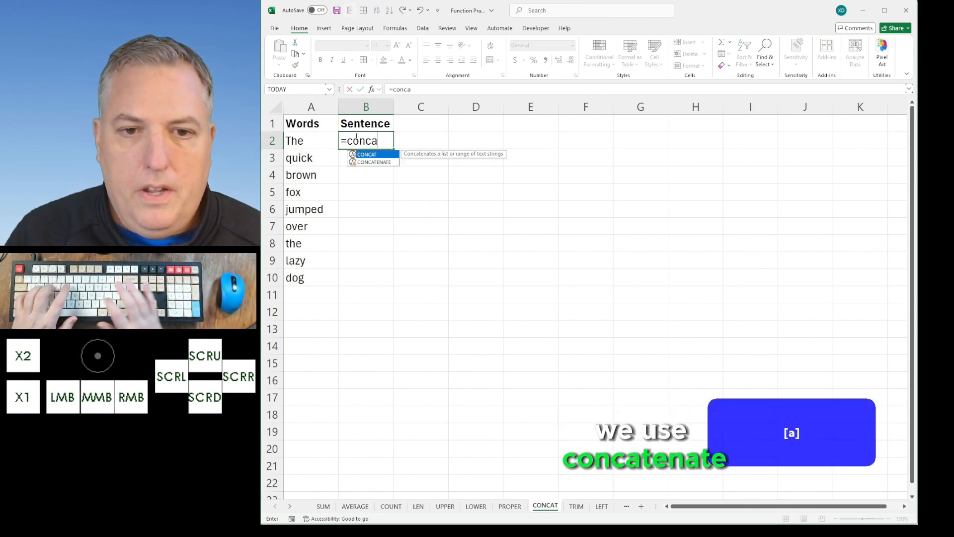
{"action": "key", "text": "Tab"}
{"action": "left_click_drag", "start_coordinate": [298, 141], "coordinate": [310, 278]}
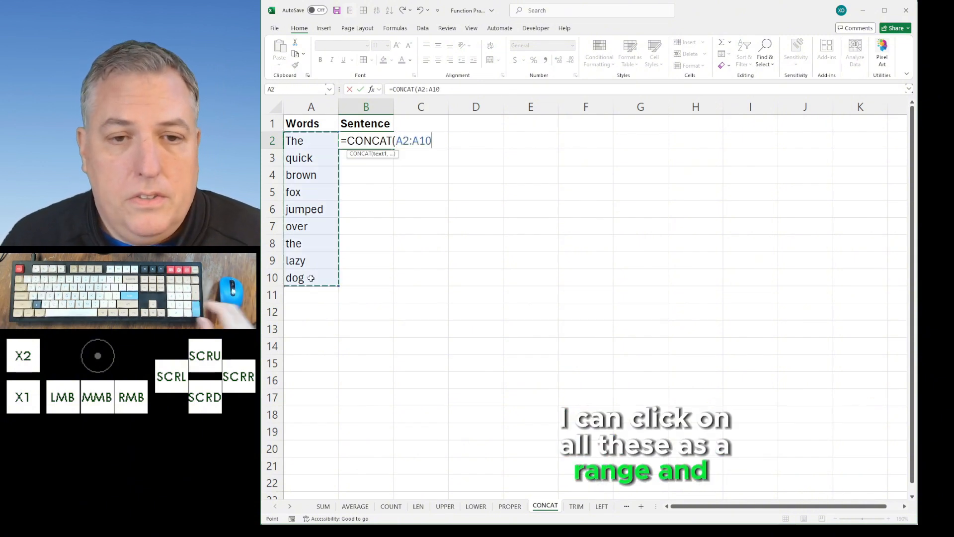
{"action": "key", "text": "Return"}
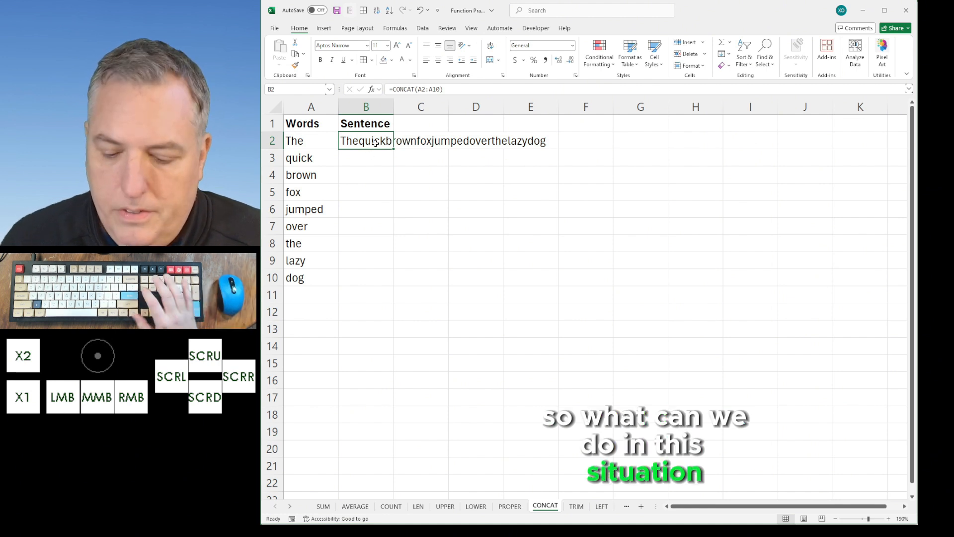
{"action": "key", "text": "Delete"}
- Try adding a trailing space to the words in A2 and A3, and undo both edits
{"action": "double_click", "coordinate": [327, 137]}
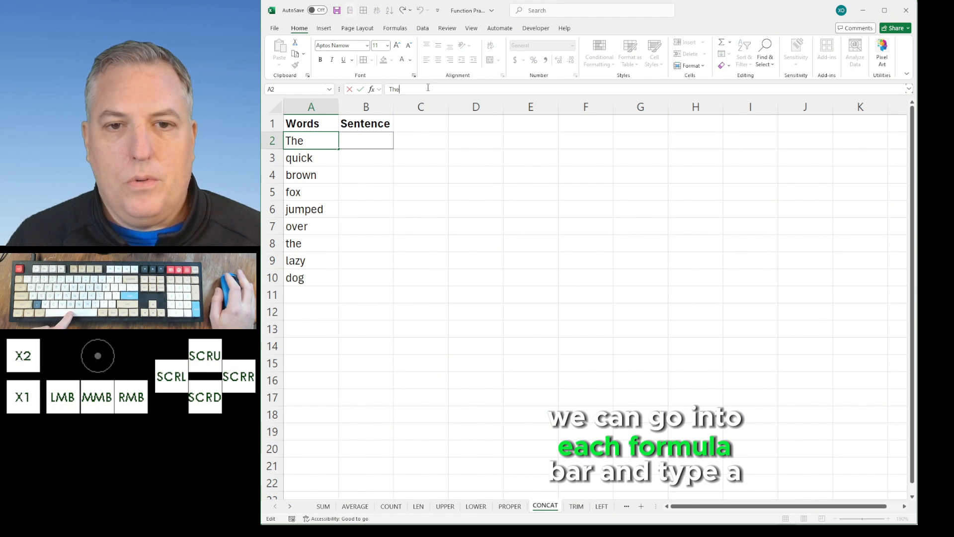
{"action": "key", "text": "Return"}
{"action": "left_click", "coordinate": [482, 86]}
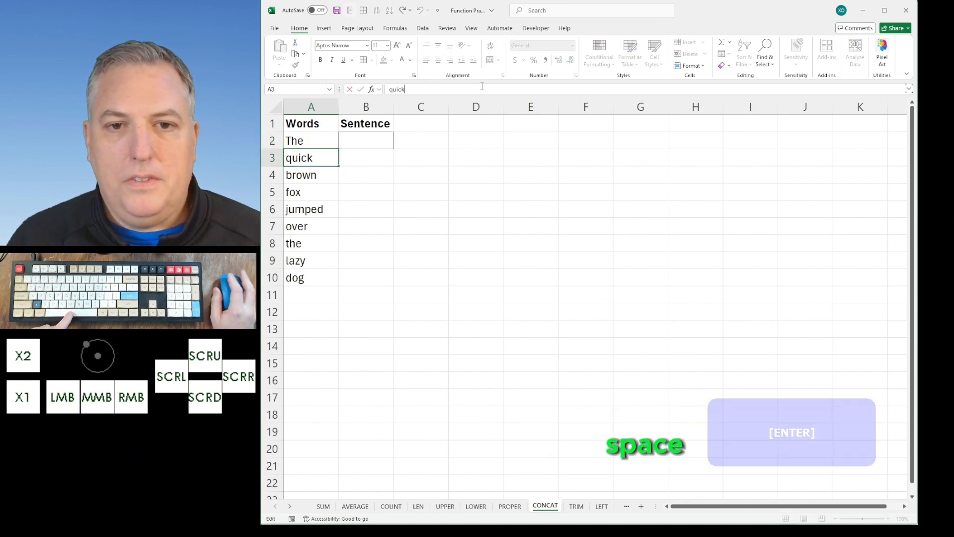
{"action": "key", "text": "Return"}
{"action": "key", "text": "ctrl+z"}
{"action": "key", "text": "ctrl+z"}
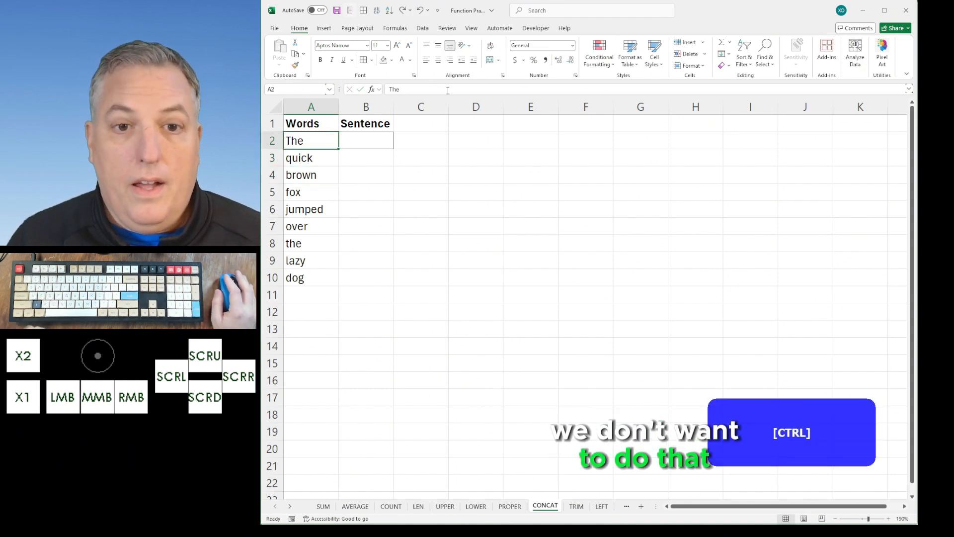
- Insert a blank column before the Sentence column, enter a single space in B2, and fill it down to B10
{"action": "right_click", "coordinate": [378, 107]}
{"action": "left_click", "coordinate": [425, 202]}
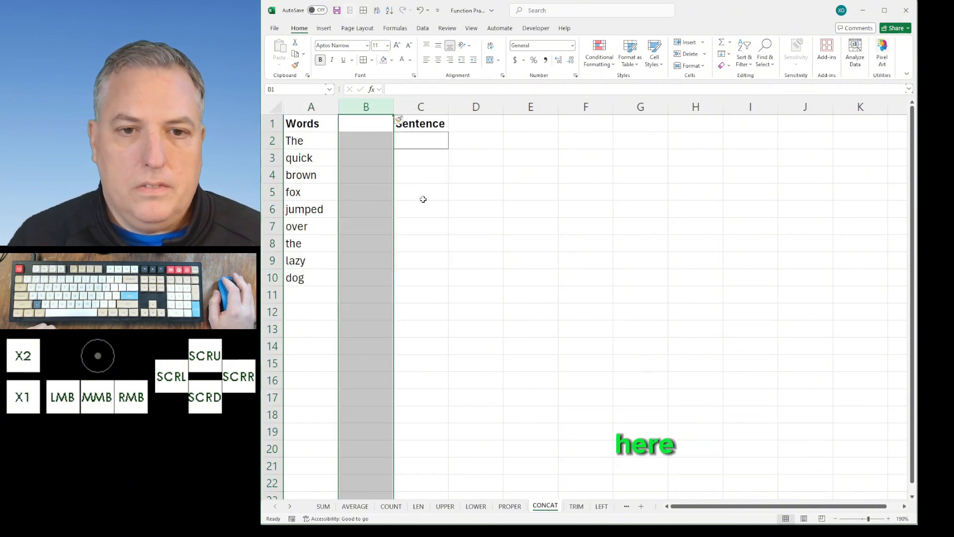
{"action": "left_click", "coordinate": [365, 140]}
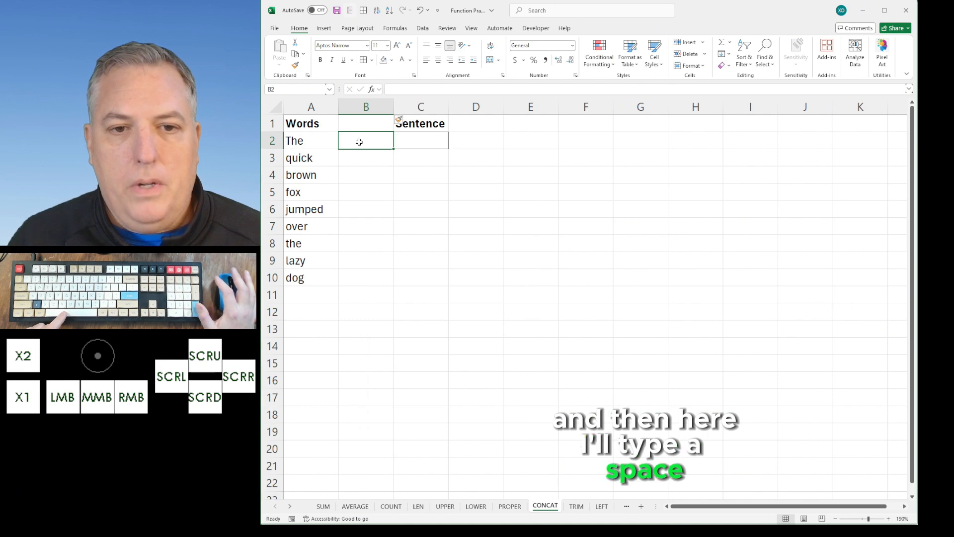
{"action": "mouse_move", "coordinate": [393, 148]}
{"action": "left_mouse_down"}
{"action": "mouse_move", "coordinate": [394, 278]}
{"action": "mouse_move", "coordinate": [381, 285]}
{"action": "left_mouse_up"}
- Examine the content of B10 by highlighting its single space character in the cell's entry
{"action": "left_click", "coordinate": [364, 276]}
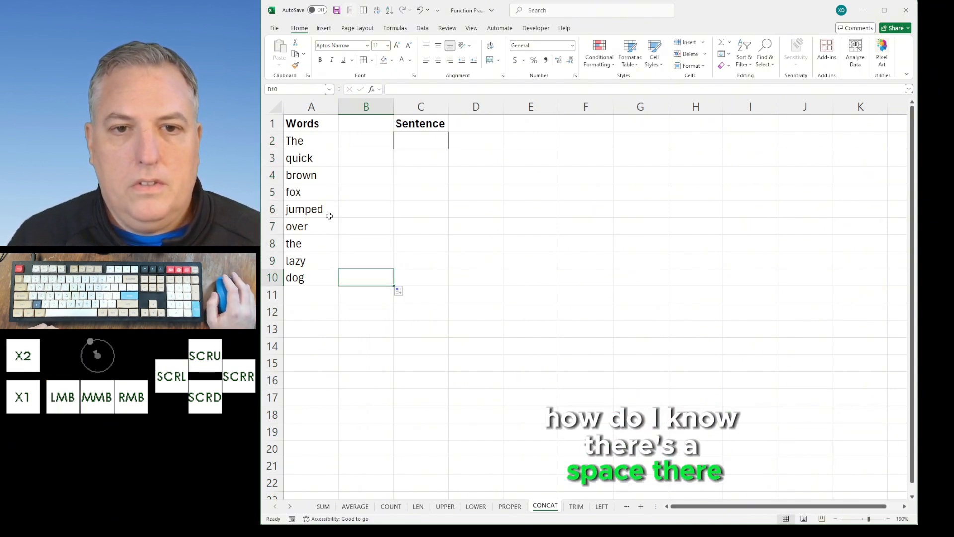
{"action": "left_click", "coordinate": [458, 87]}
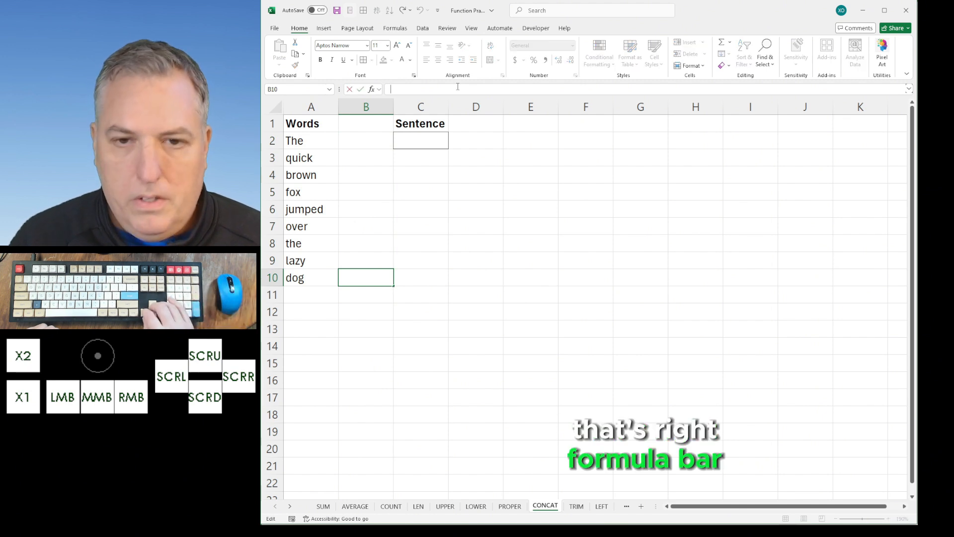
{"action": "key", "text": "Left"}
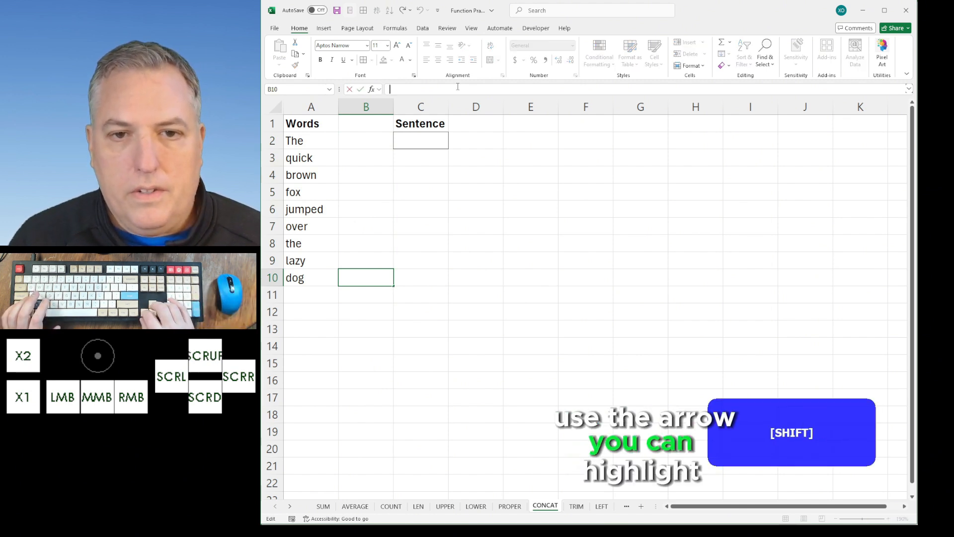
{"action": "key", "text": "shift+Right"}
{"action": "key", "text": "Return"}
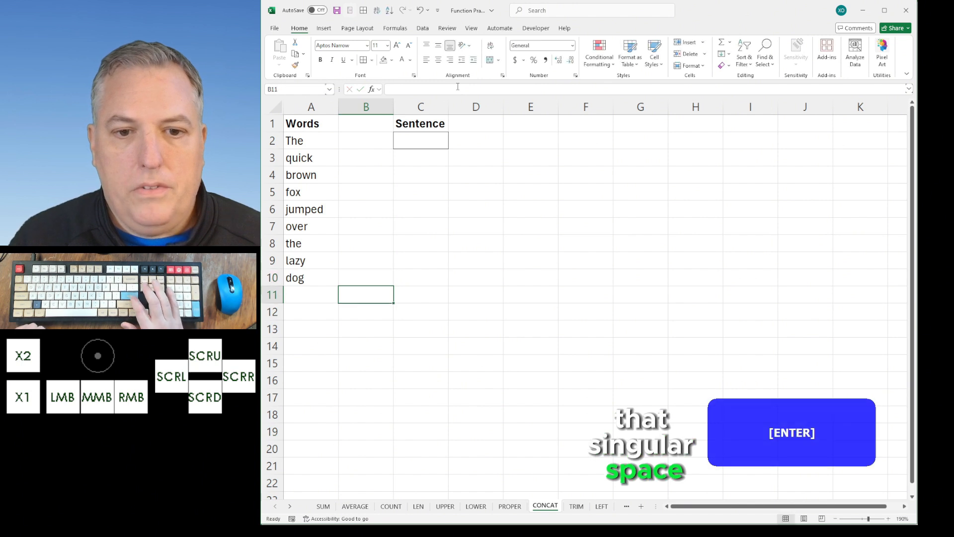
- Enter =CONCAT(A2:B10) in C2 to join the words with the spaces in column B
{"action": "key", "text": "Right"}
{"action": "key", "text": "Down"}
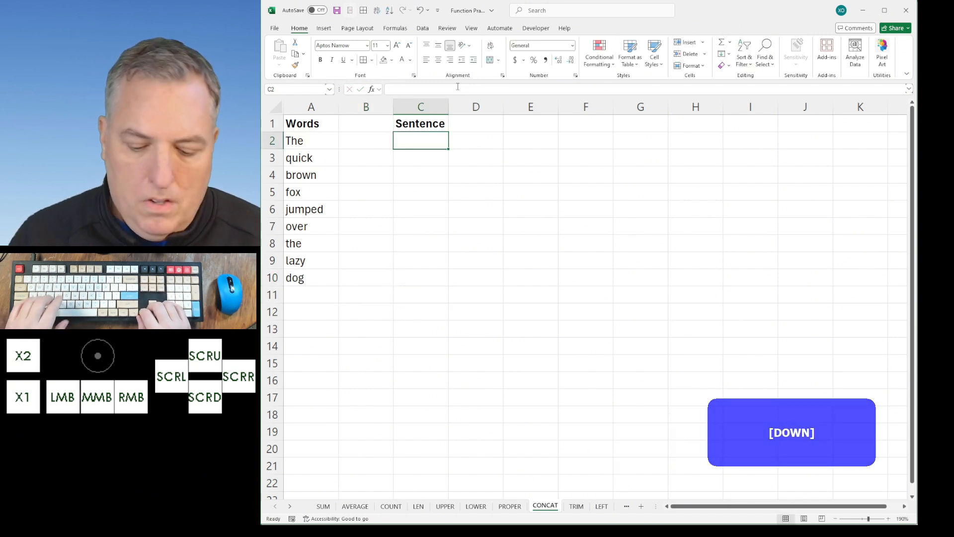
{"action": "type", "text": "=conc"}
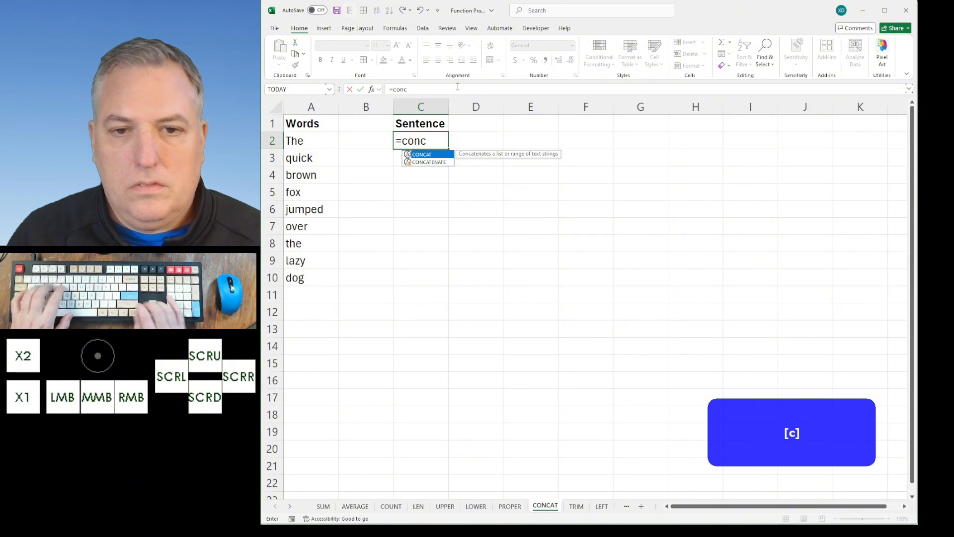
{"action": "key", "text": "Tab"}
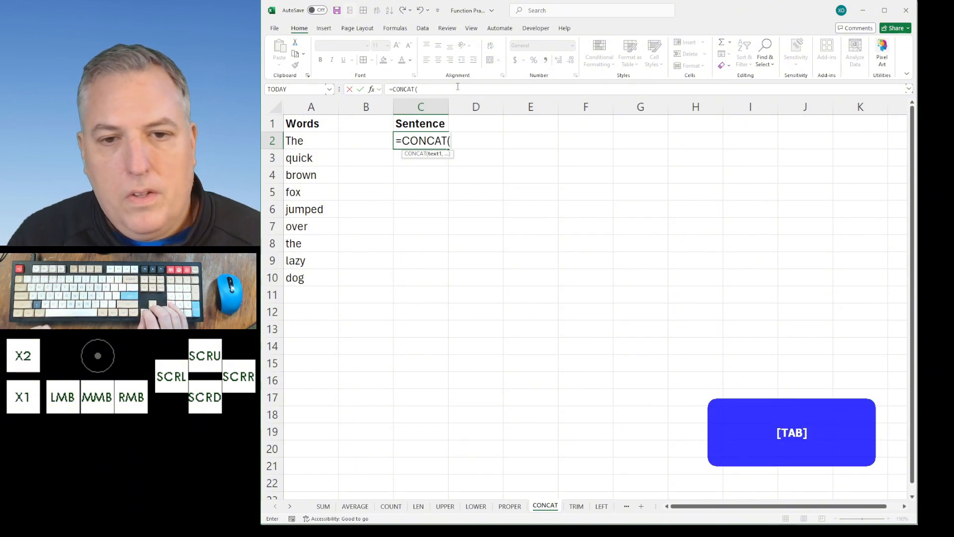
{"action": "key", "text": "Left"}
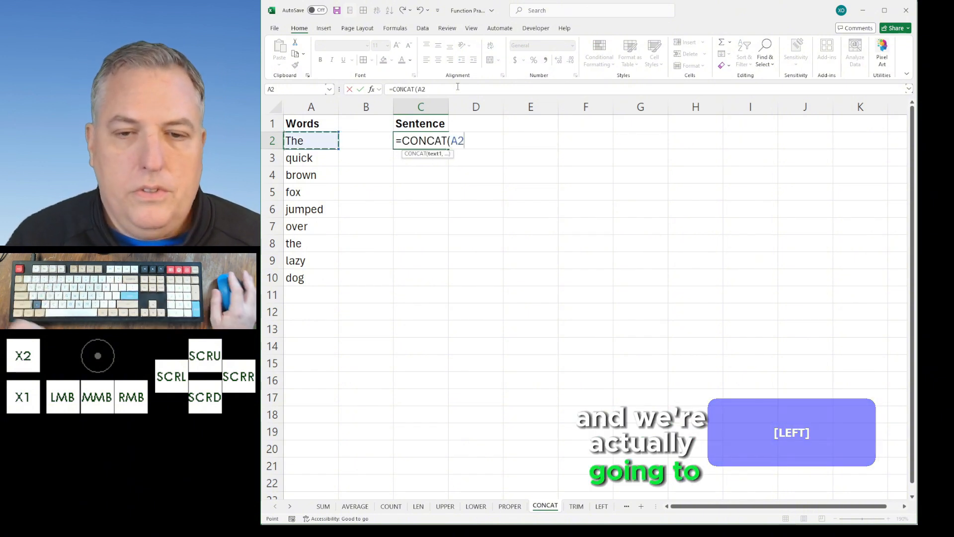
{"action": "left_click_drag", "start_coordinate": [302, 140], "coordinate": [359, 278]}
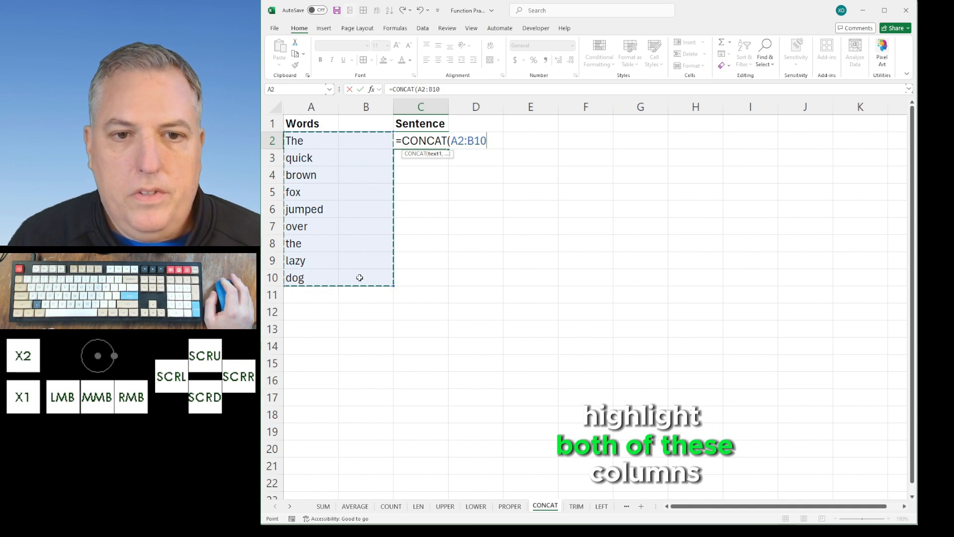
{"action": "key", "text": "Return"}
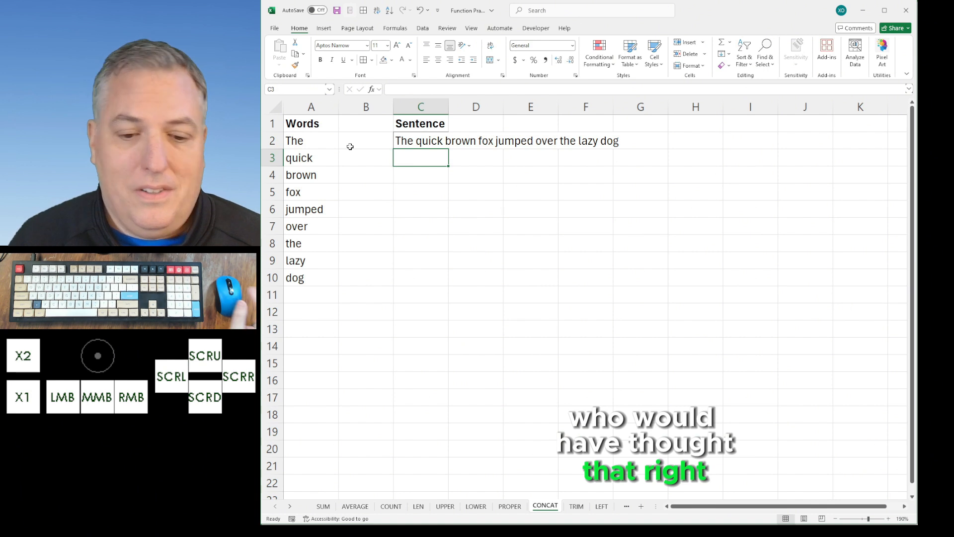
- On the TRIM sheet, enter =CONCAT(A2:A10) in D2 to join the untrimmed words into a sentence
{"action": "key", "text": "ctrl+Page_Down"}
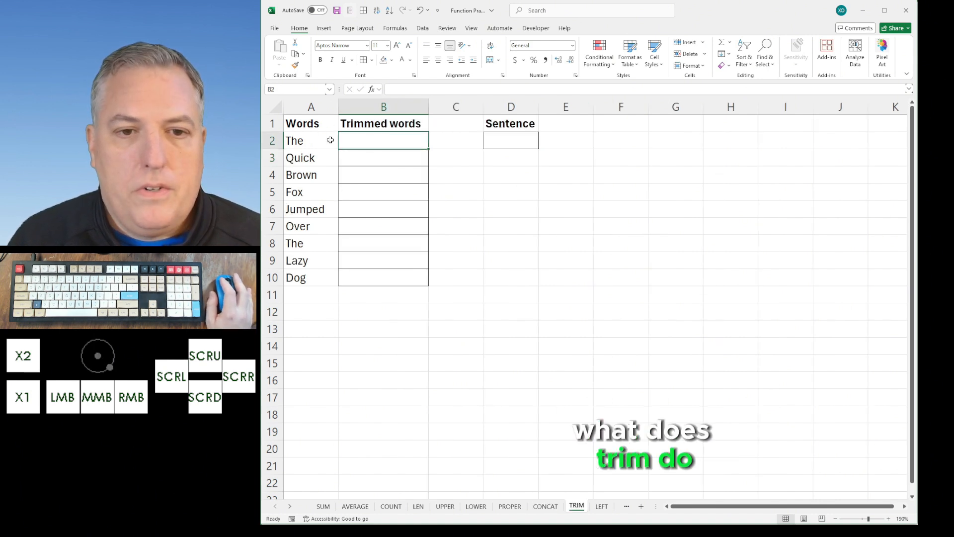
{"action": "left_click", "coordinate": [505, 140]}
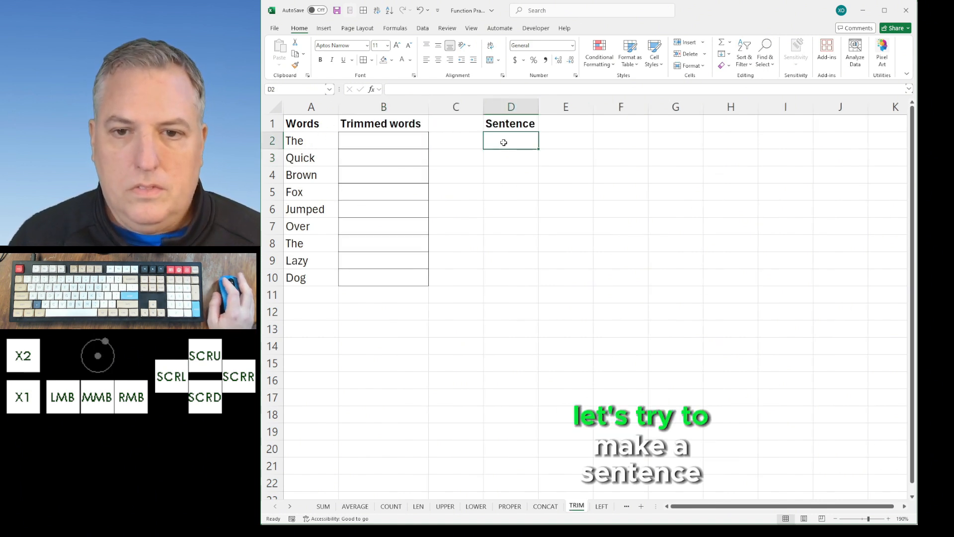
{"action": "type", "text": "=con"}
{"action": "key", "text": "Tab"}
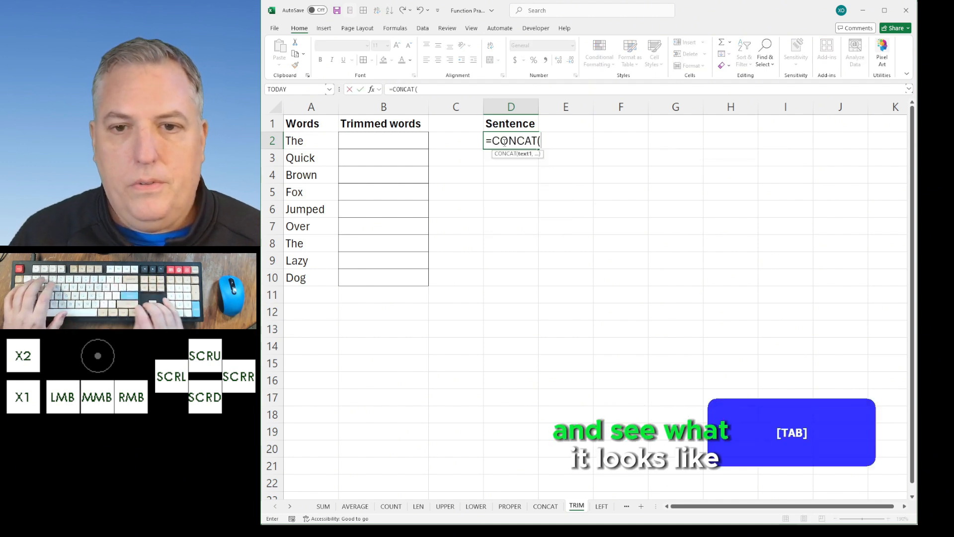
{"action": "key", "text": "Left"}
{"action": "key", "text": "Left"}
{"action": "key", "text": "Left"}
{"action": "key", "text": "ctrl+shift+Down"}
{"action": "key", "text": "Return"}
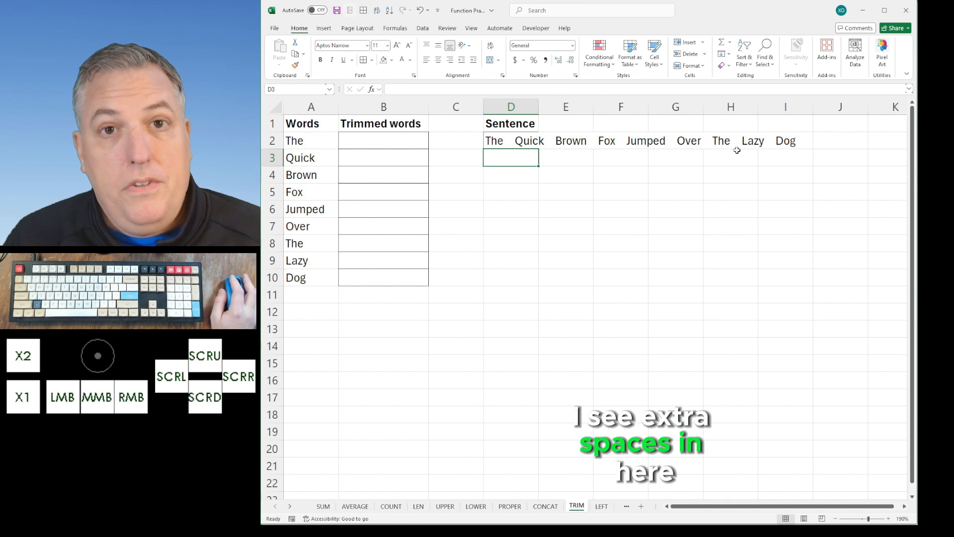
- Examine the word in A2 for trailing spaces by highlighting the characters after it in the cell and the formula bar
{"action": "key", "text": "Left"}
{"action": "key", "text": "Left"}
{"action": "key", "text": "Left"}
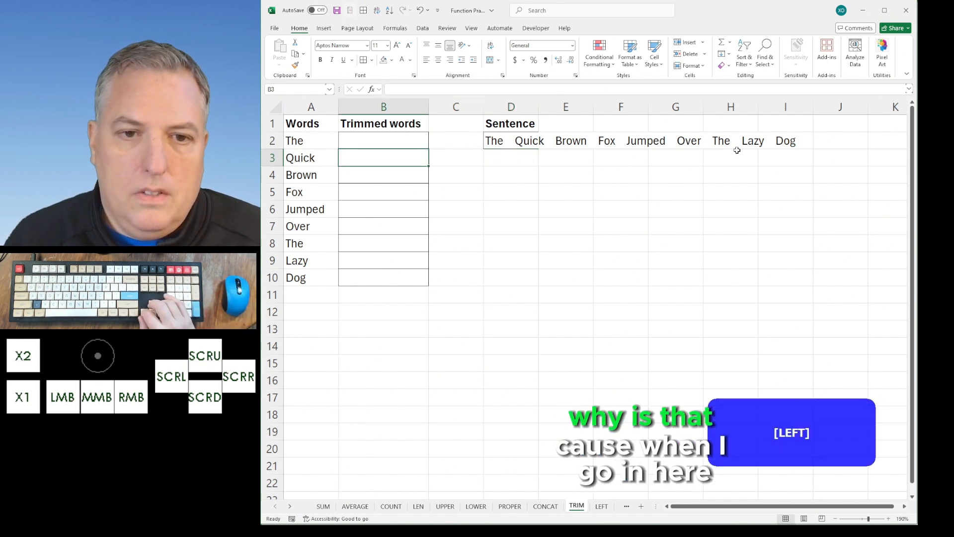
{"action": "key", "text": "Up"}
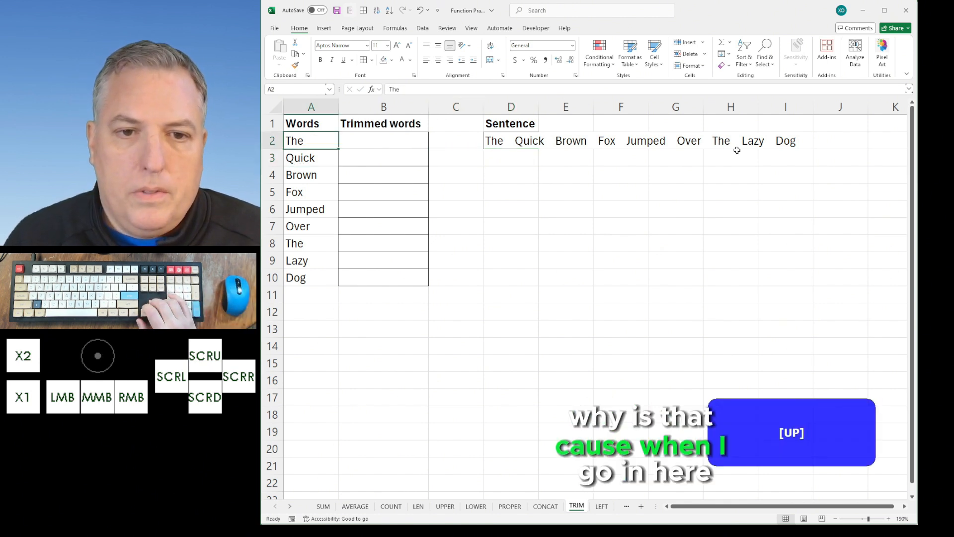
{"action": "double_click", "coordinate": [320, 141]}
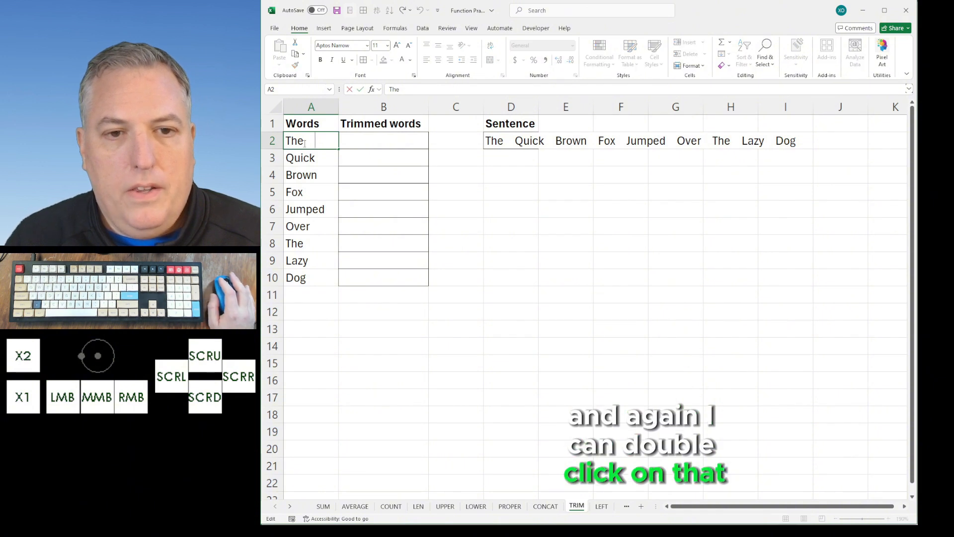
{"action": "left_click_drag", "start_coordinate": [316, 143], "coordinate": [308, 143]}
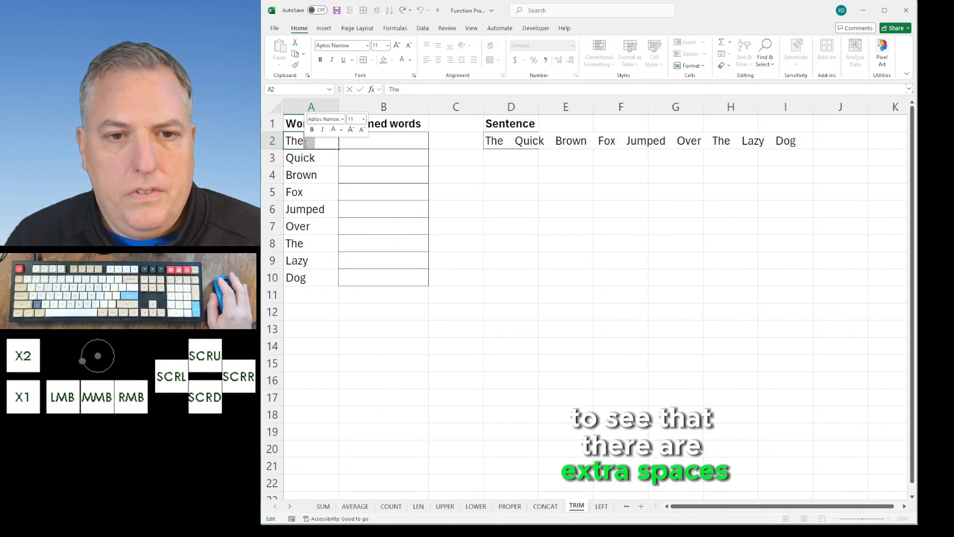
{"action": "key", "text": "Return"}
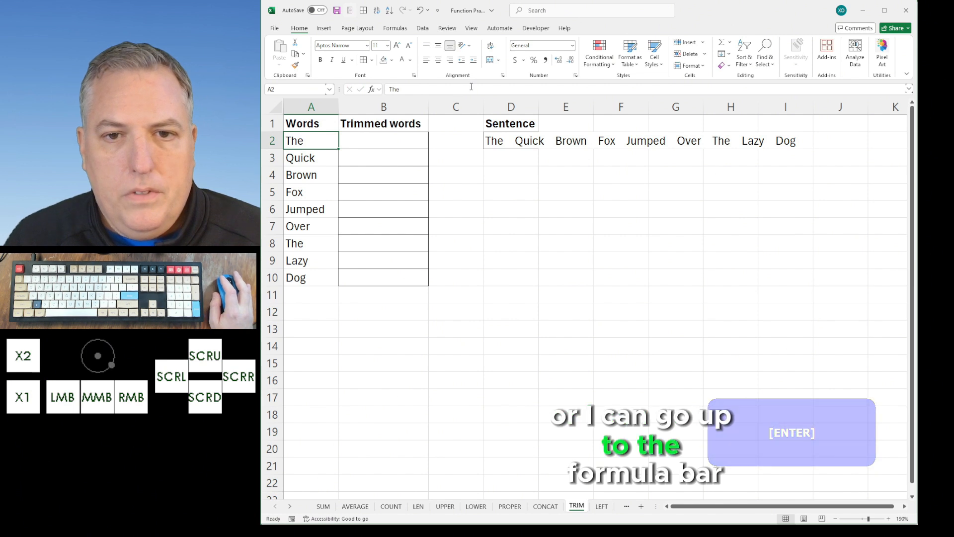
{"action": "left_click", "coordinate": [419, 94]}
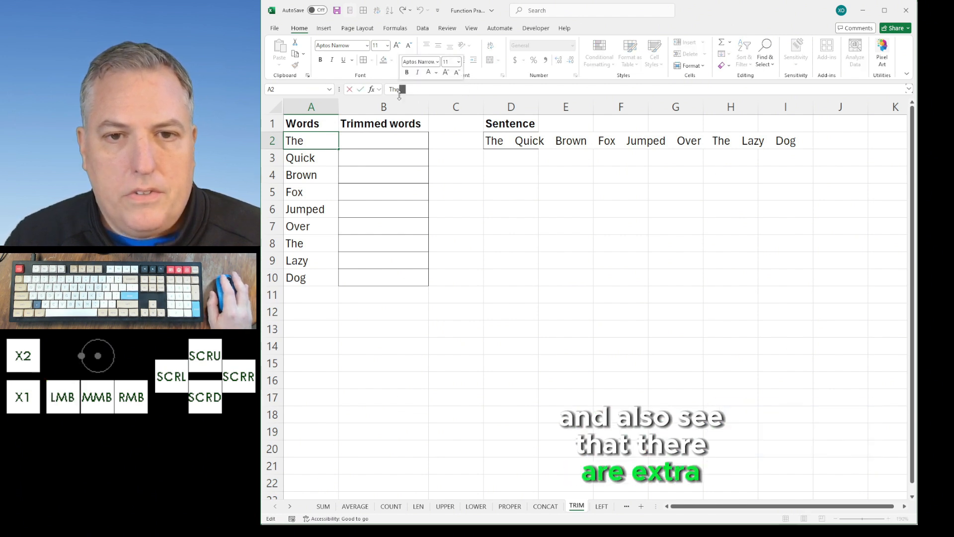
{"action": "key", "text": "Return"}
- Enter =TRIM(A2) in B2 and fill the formula down to B10
{"action": "left_click", "coordinate": [409, 141]}
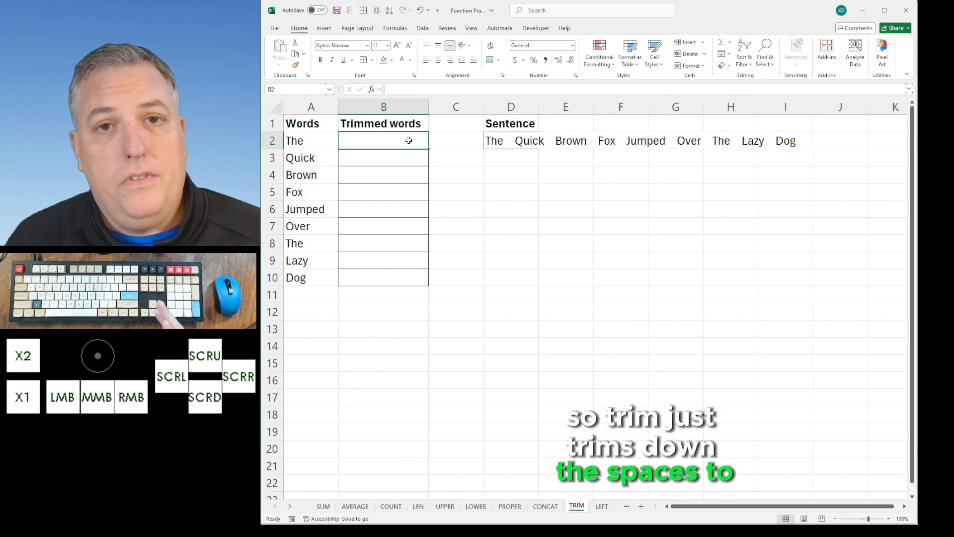
{"action": "type", "text": "="}
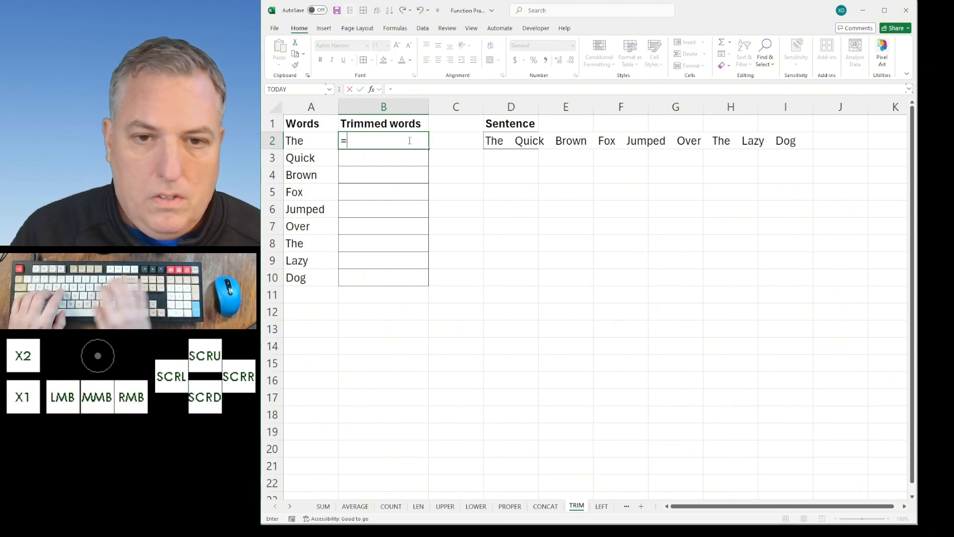
{"action": "type", "text": "trim("}
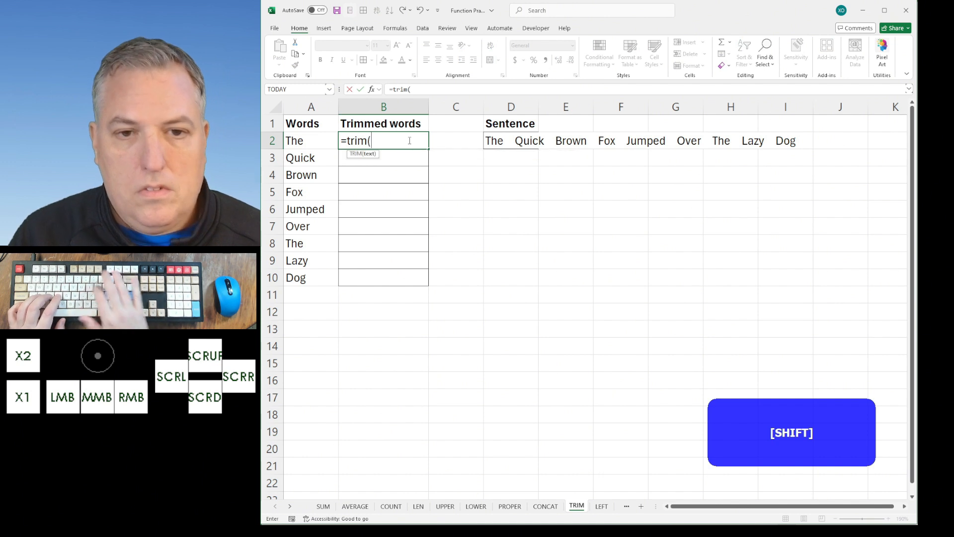
{"action": "key", "text": "Return"}
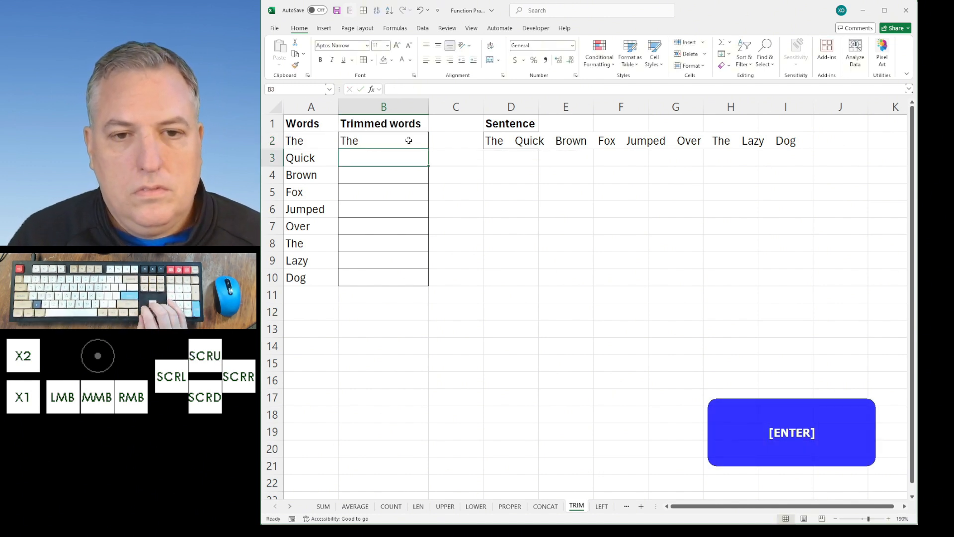
{"action": "left_click", "coordinate": [409, 141]}
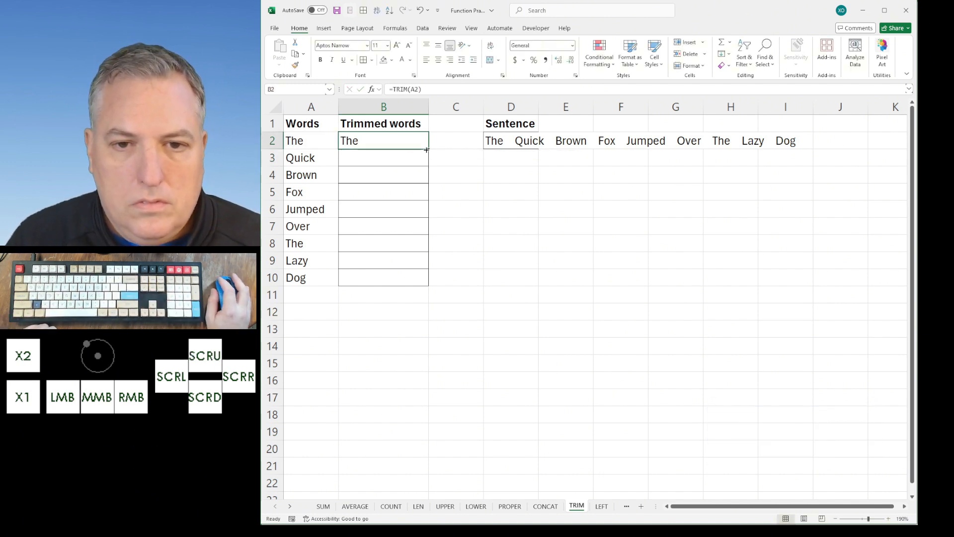
{"action": "double_click", "coordinate": [429, 149]}
- Inspect the contents of B2 to compare the trimmed formula cell with the original word
{"action": "double_click", "coordinate": [398, 140]}
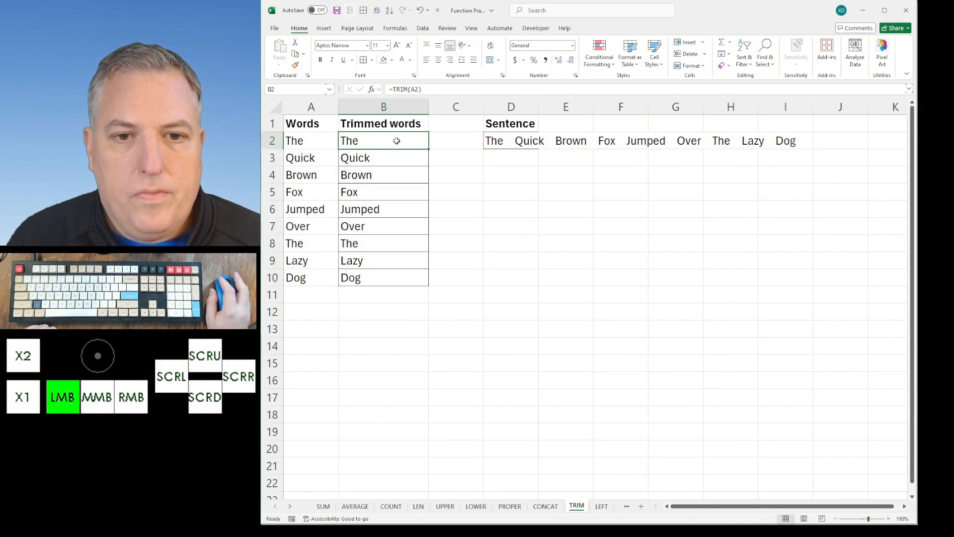
{"action": "key", "text": "Return"}
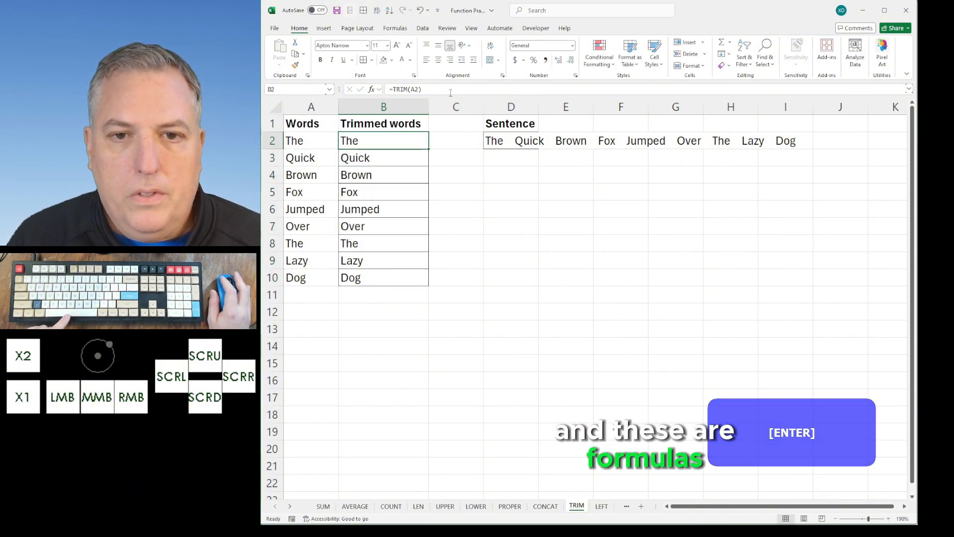
{"action": "key", "text": "Return"}
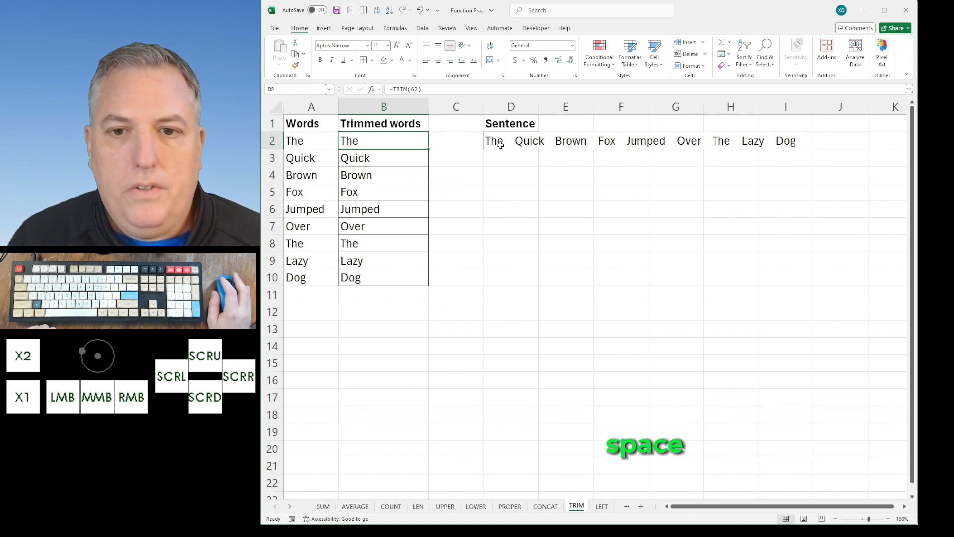
- Change the CONCAT formula in D2 to reference the trimmed words in B2:B10
{"action": "left_click", "coordinate": [509, 144]}
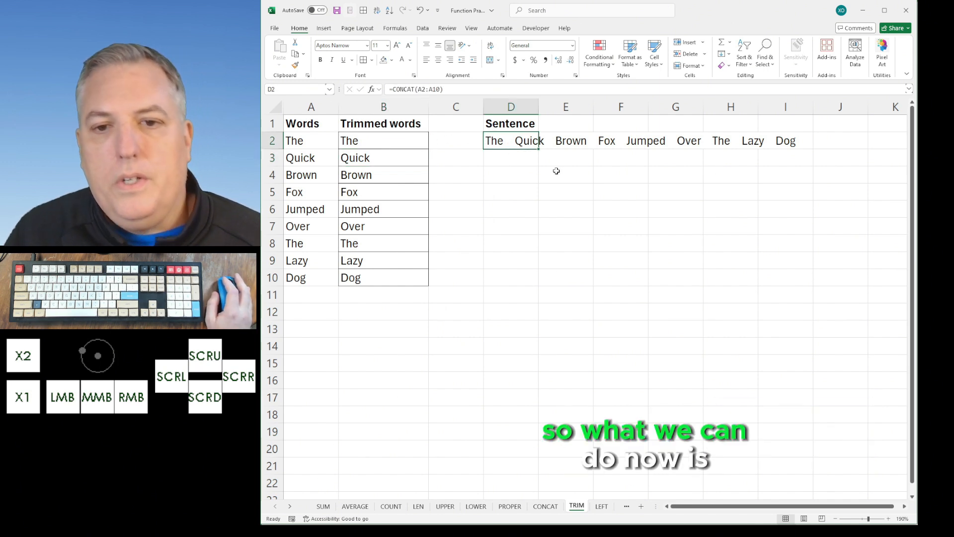
{"action": "double_click", "coordinate": [501, 139]}
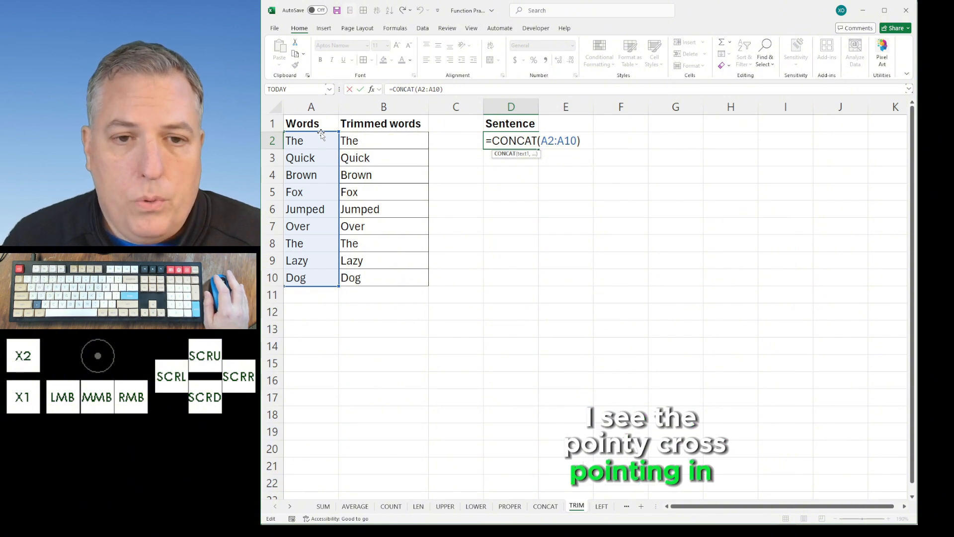
{"action": "left_click_drag", "start_coordinate": [321, 134], "coordinate": [361, 134]}
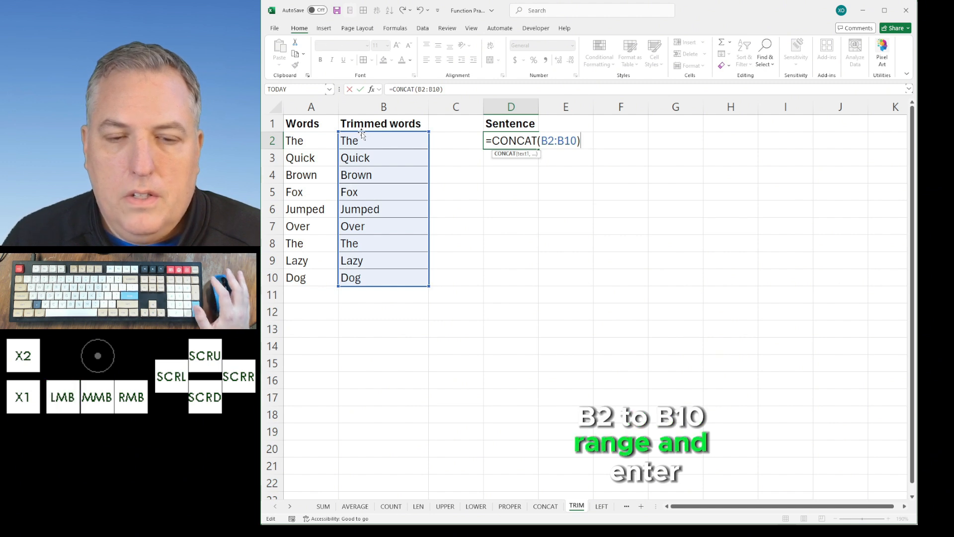
{"action": "key", "text": "Return"}
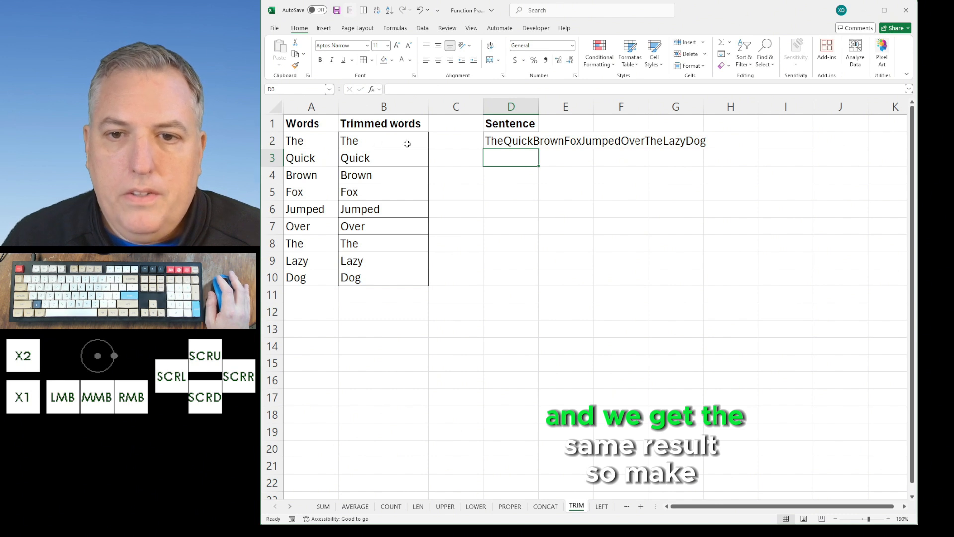
- Enter the heading Space in C1, between the trimmed words and the sentence
{"action": "left_click", "coordinate": [451, 120]}
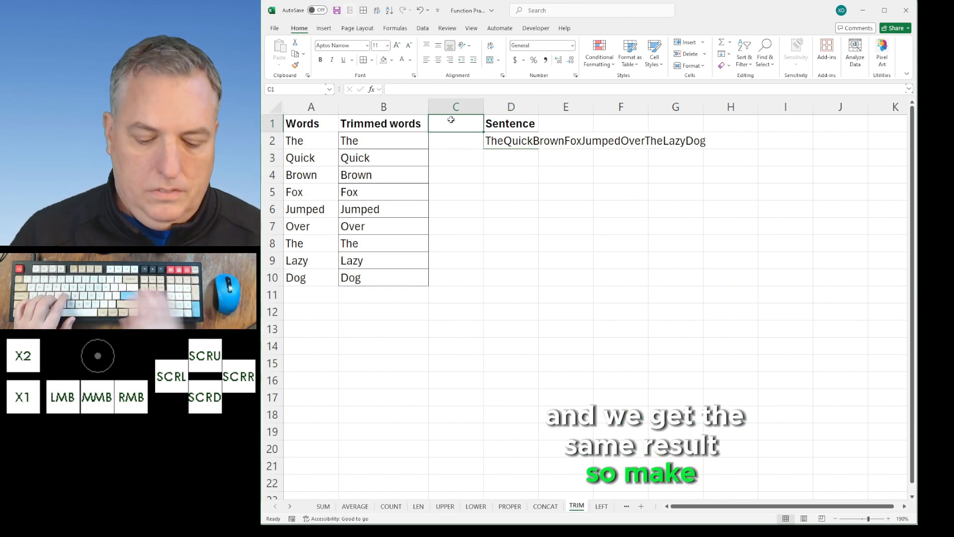
{"action": "type", "text": "Spac e"}
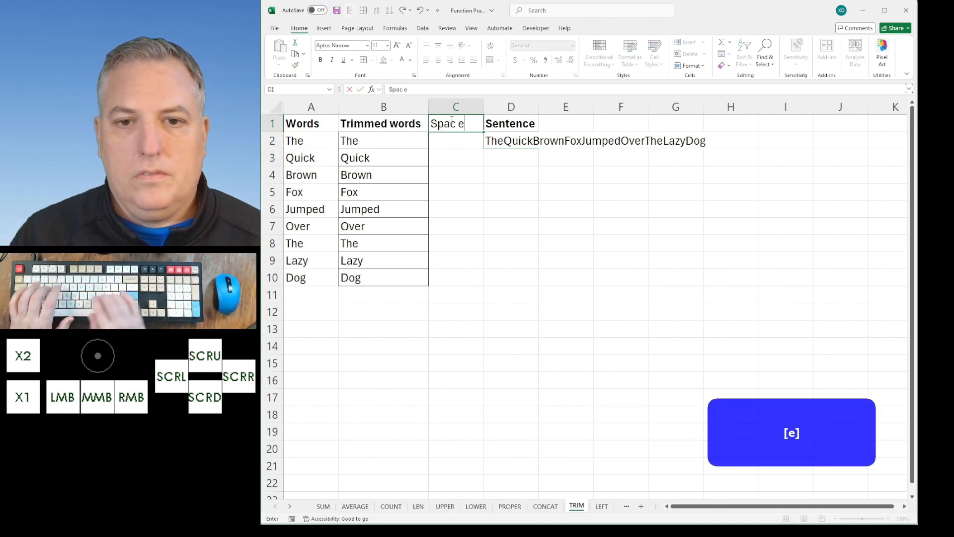
{"action": "key", "text": "BackSpace"}
{"action": "type", "text": "e"}
{"action": "key", "text": "Return"}
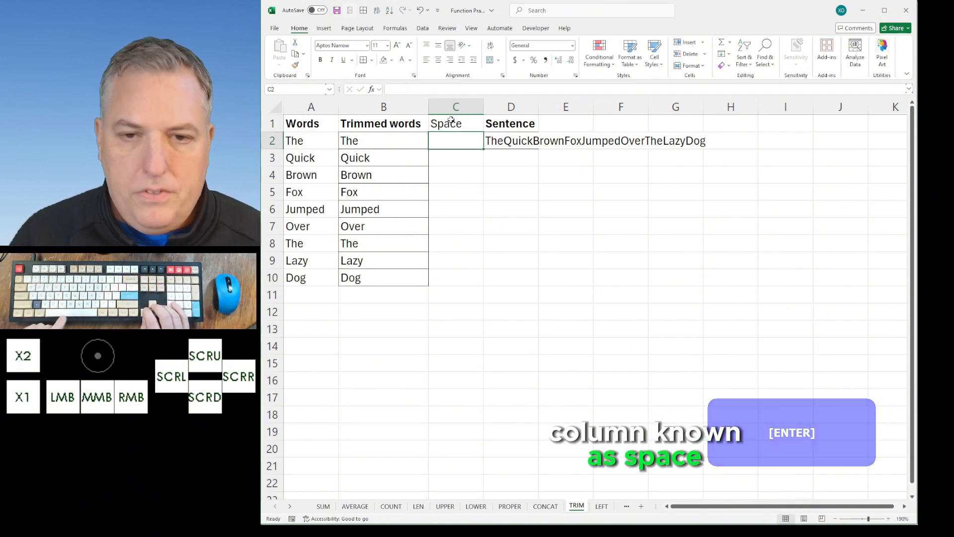
- Enter a single space in C2 and fill it down to C10
{"action": "key", "text": "Left"}
{"action": "key", "text": "Down"}
{"action": "key", "text": "Down"}
{"action": "key", "text": "Down"}
{"action": "key", "text": "Down"}
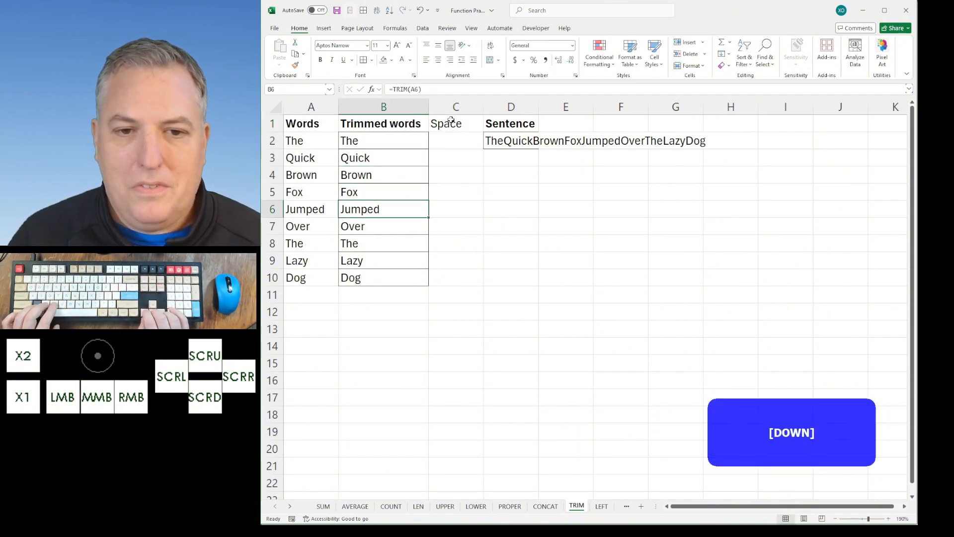
{"action": "key", "text": "Down"}
{"action": "key", "text": "Right"}
{"action": "left_click", "coordinate": [477, 147]}
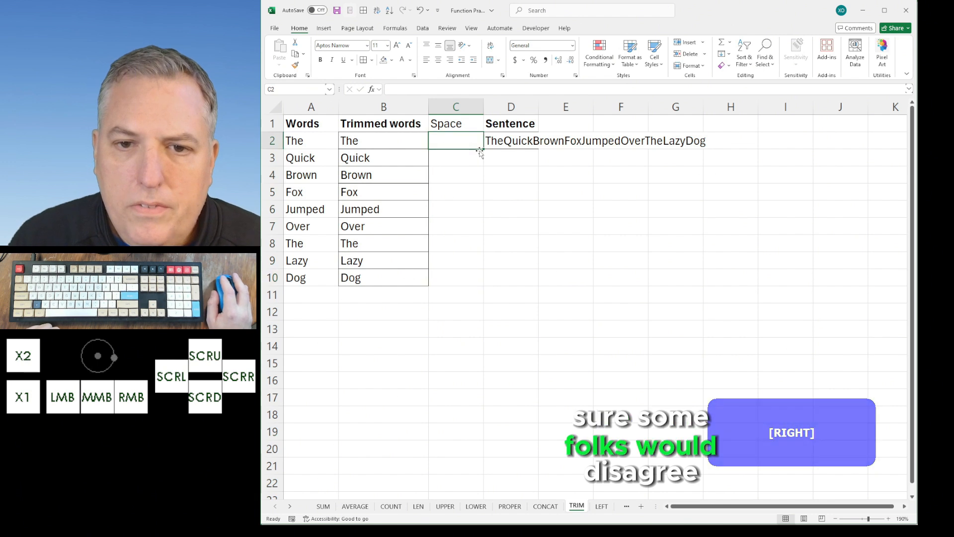
{"action": "left_click_drag", "start_coordinate": [480, 151], "coordinate": [478, 281]}
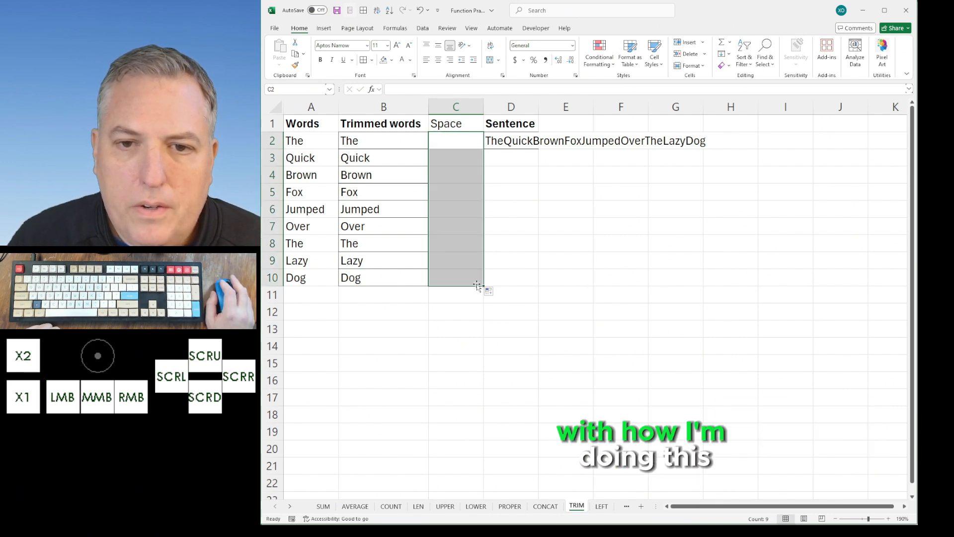
- Extend the range of the CONCAT formula in D2 to B2:C10 so it includes the Space column
{"action": "left_click", "coordinate": [517, 141]}
{"action": "double_click", "coordinate": [517, 141]}
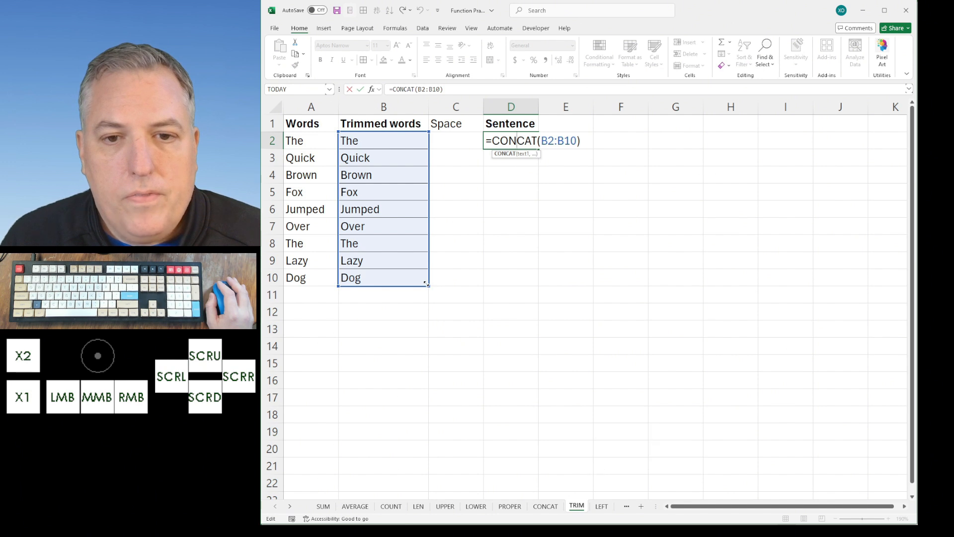
{"action": "left_click_drag", "start_coordinate": [425, 283], "coordinate": [467, 284]}
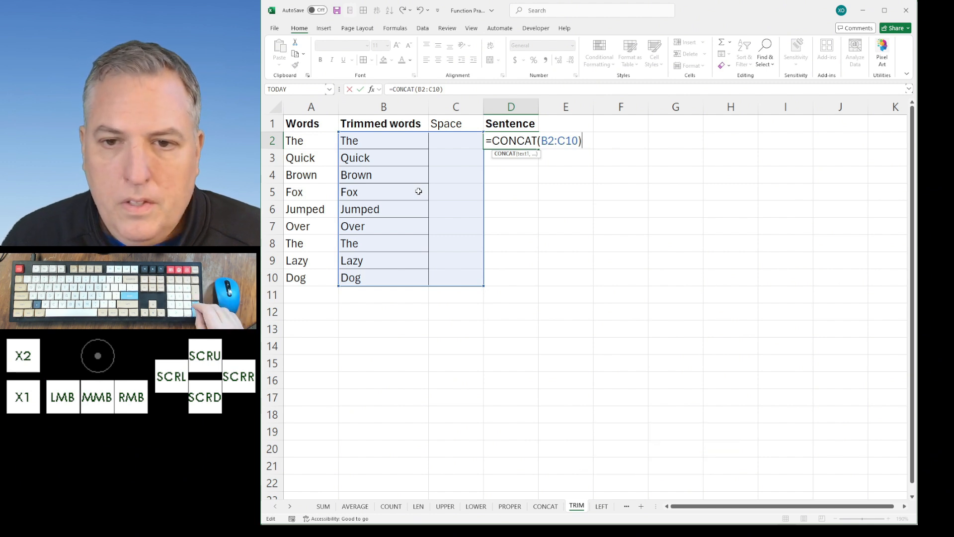
{"action": "key", "text": "Return"}
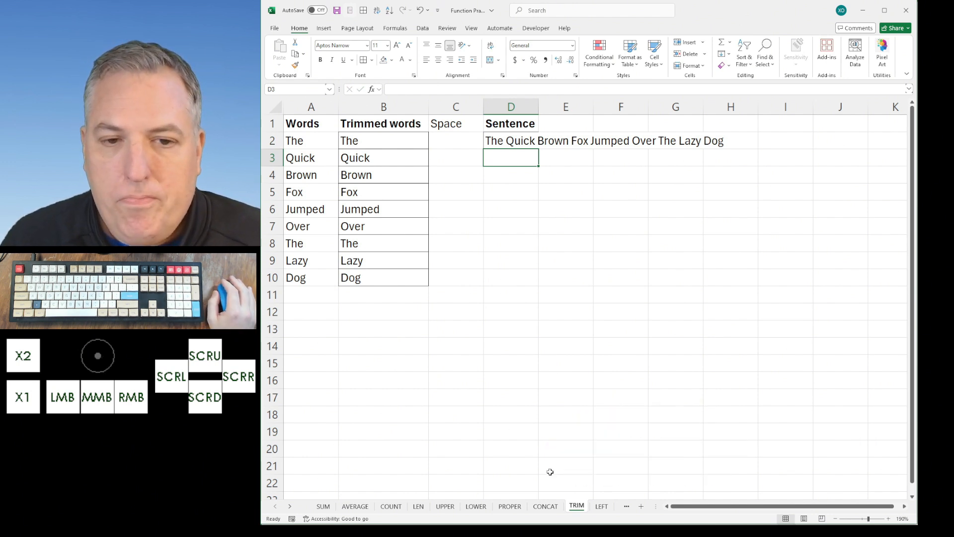
- On the LEFT sheet, enter =LEFT(A2,3) in B2 and fill it down to B6
{"action": "left_click", "coordinate": [601, 505]}
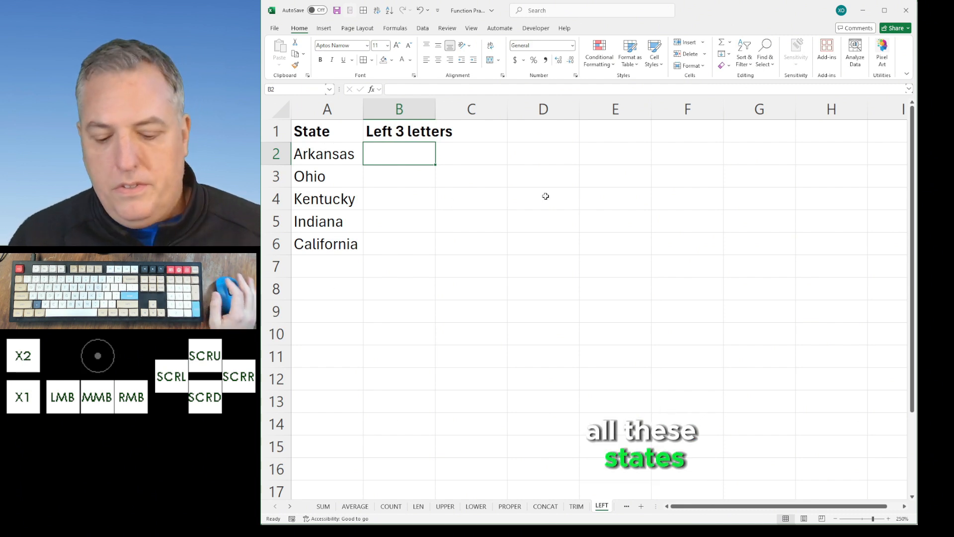
{"action": "type", "text": "="}
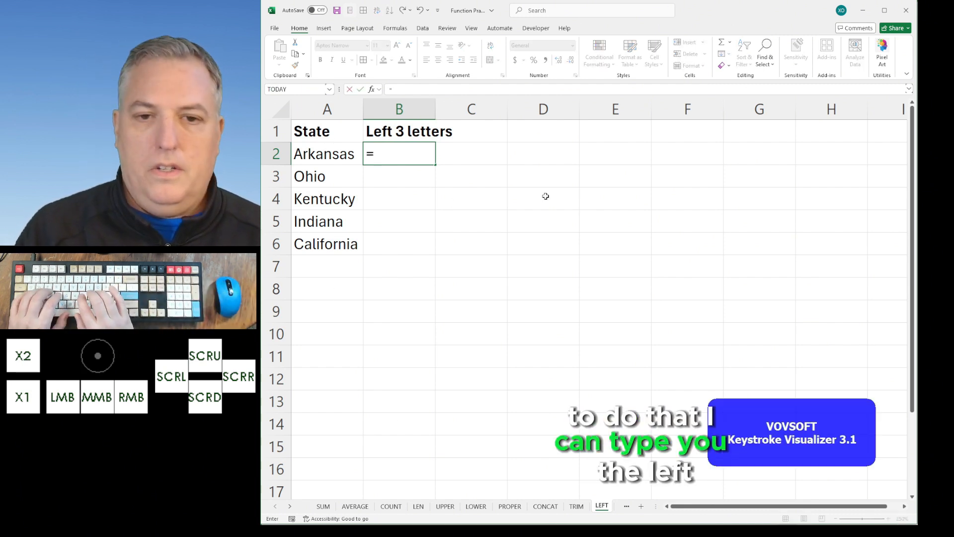
{"action": "type", "text": "left("}
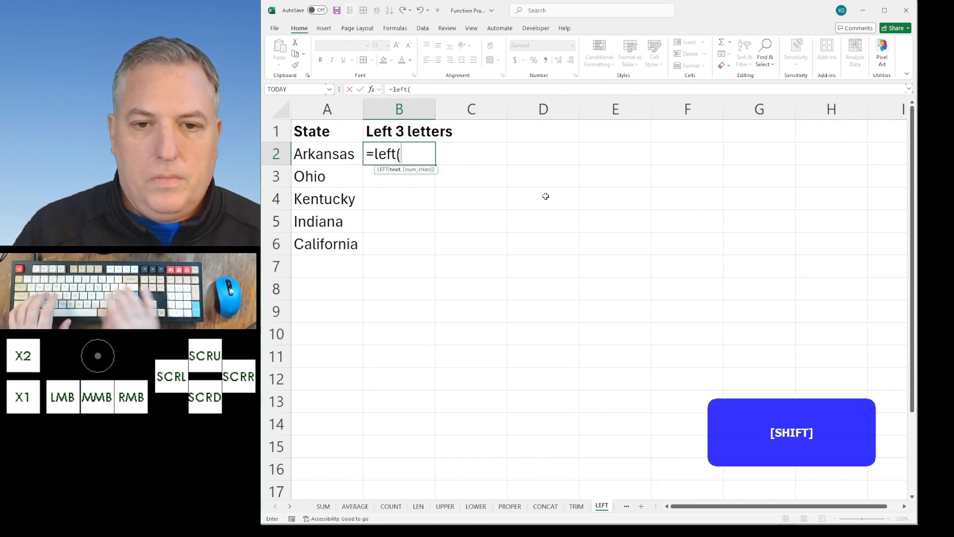
{"action": "left_click", "coordinate": [323, 153]}
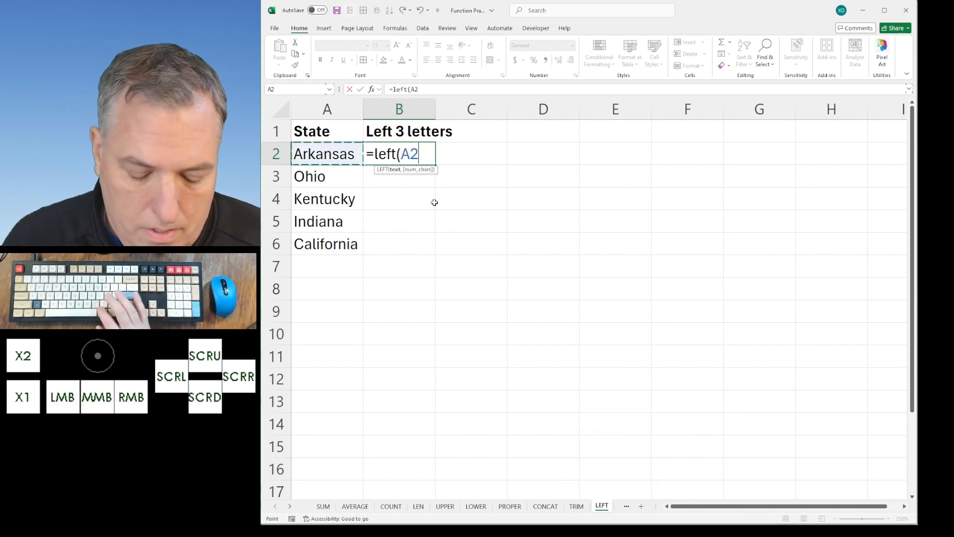
{"action": "type", "text": ","}
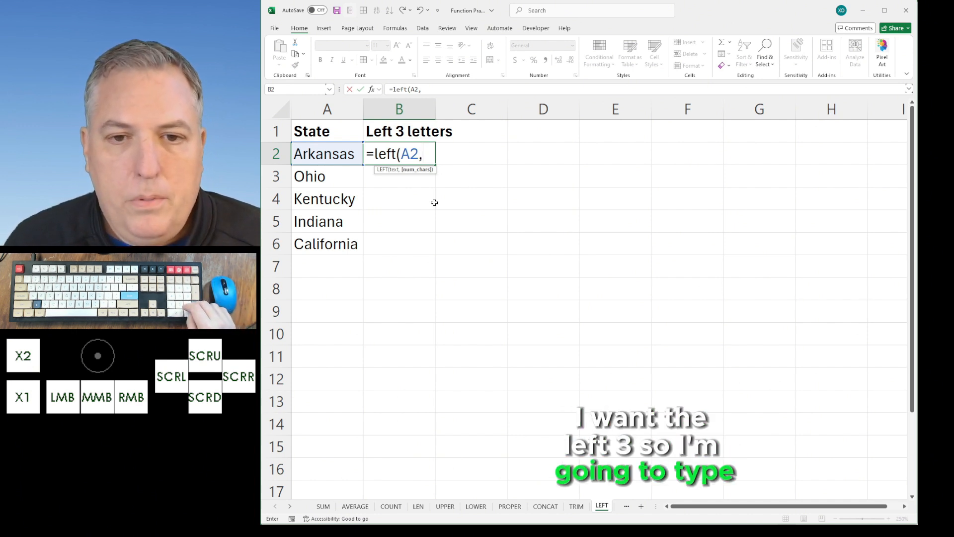
{"action": "type", "text": "3"}
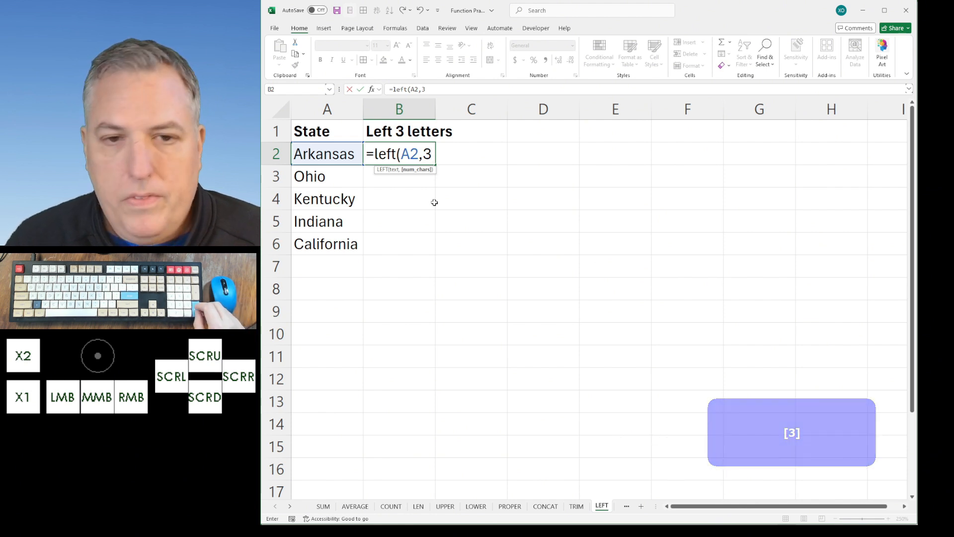
{"action": "key", "text": "Return"}
{"action": "left_click", "coordinate": [422, 158]}
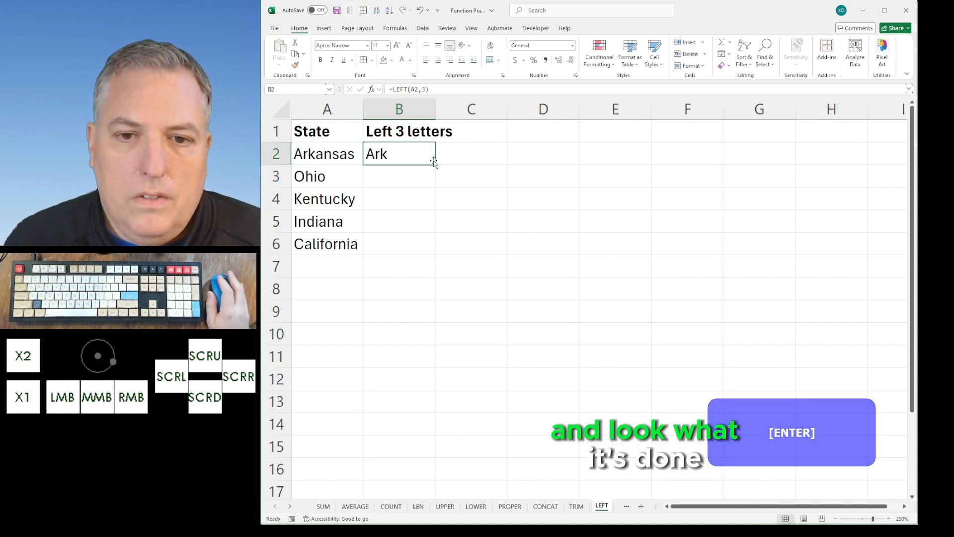
{"action": "double_click", "coordinate": [435, 164]}
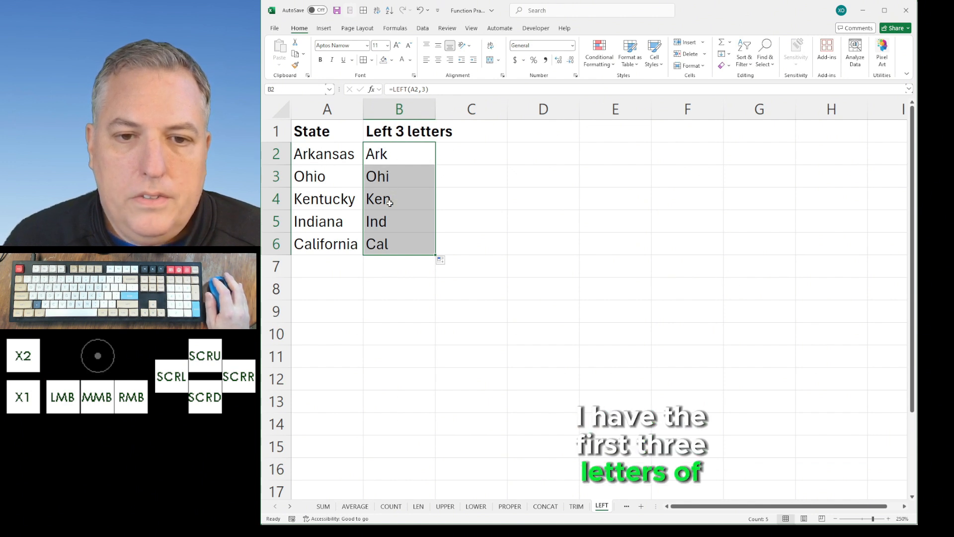
- Try RIGHT instead of LEFT in the formulas of B2:B6, and undo the changes
{"action": "left_click", "coordinate": [404, 153]}
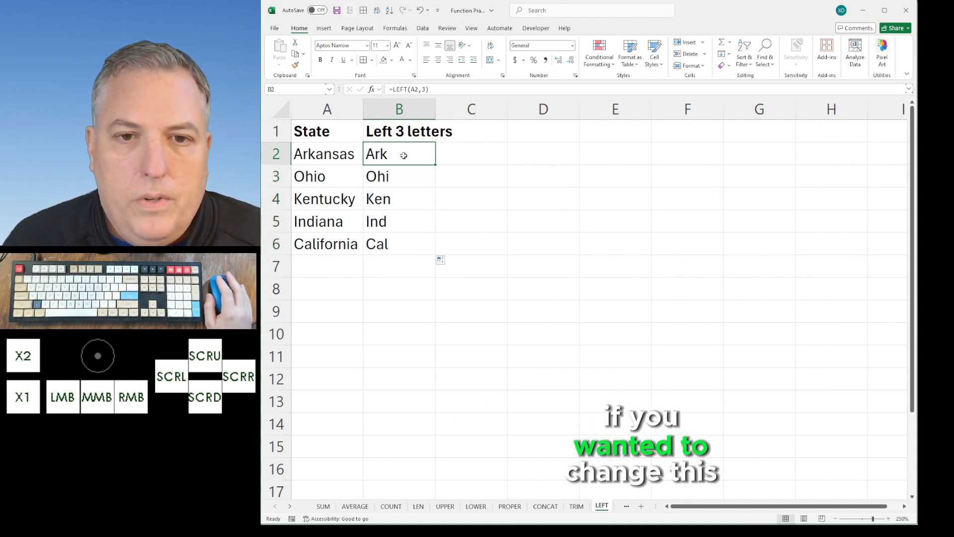
{"action": "double_click", "coordinate": [399, 89]}
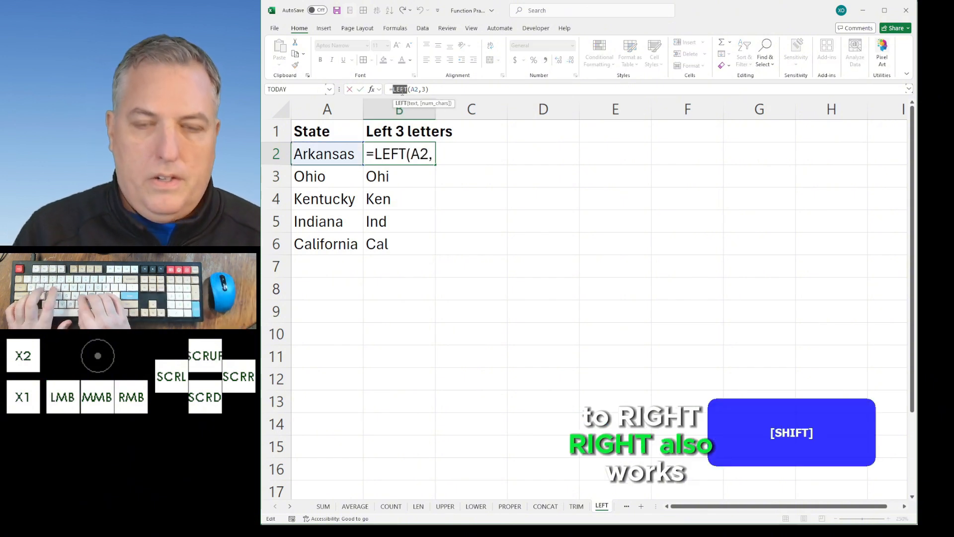
{"action": "type", "text": "RIGHT"}
{"action": "key", "text": "Return"}
{"action": "key", "text": "Up"}
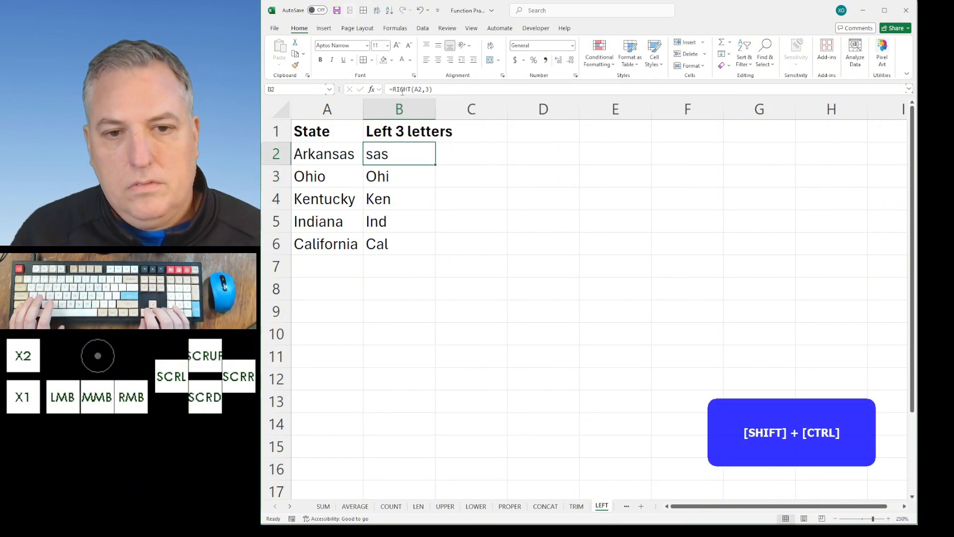
{"action": "key", "text": "ctrl+shift+Down"}
{"action": "key", "text": "ctrl+d"}
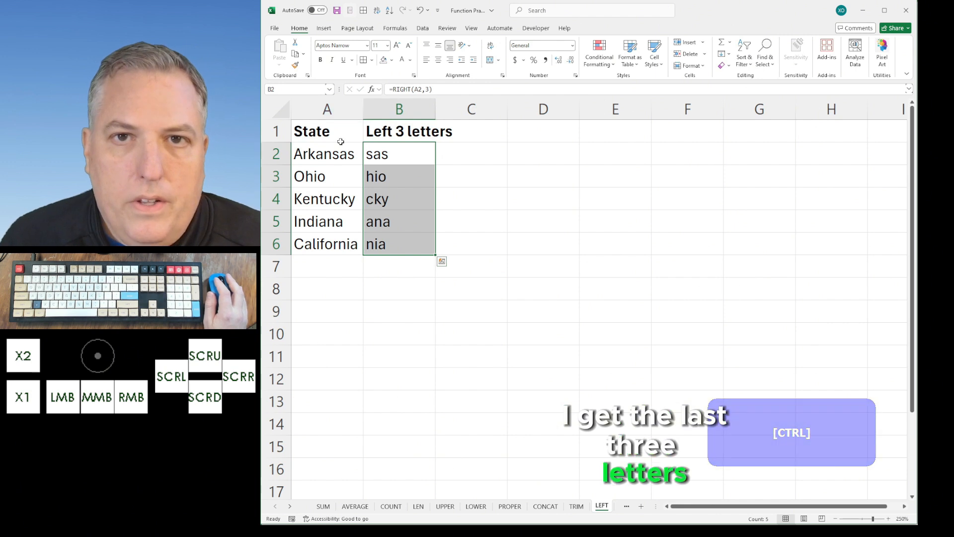
{"action": "key", "text": "ctrl+z"}
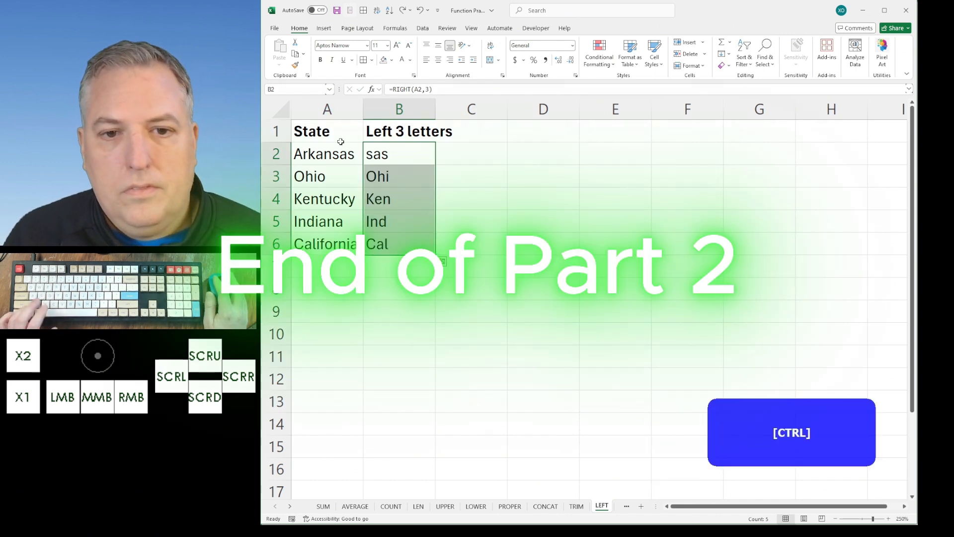
{"action": "key", "text": "ctrl+z"}
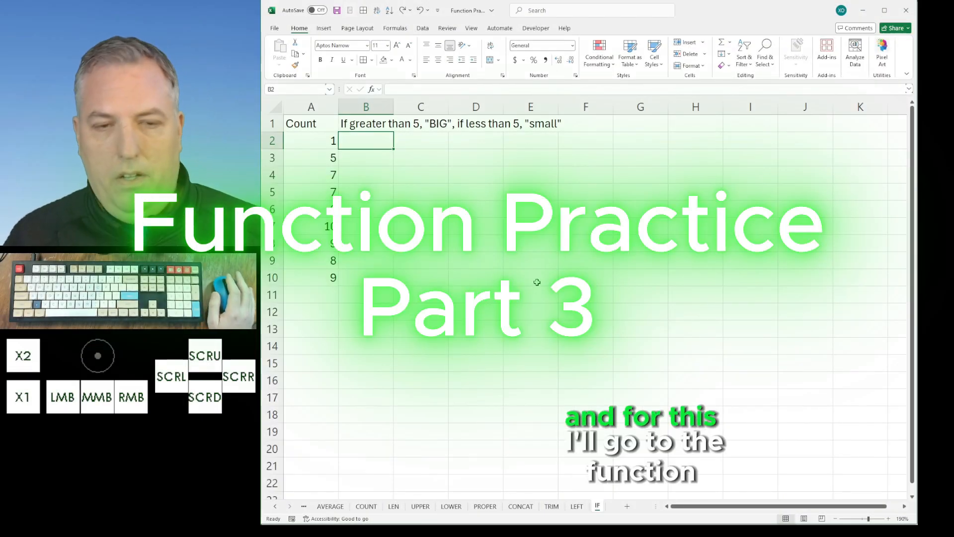
- Search the function list for IF and insert the IF function in B2 of the IF sheet
{"action": "left_click", "coordinate": [372, 90]}
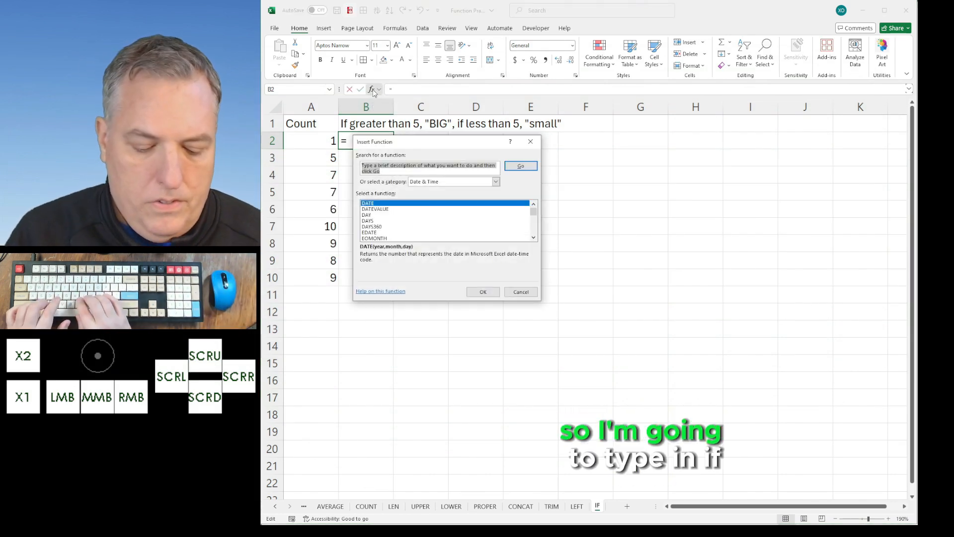
{"action": "type", "text": "IF"}
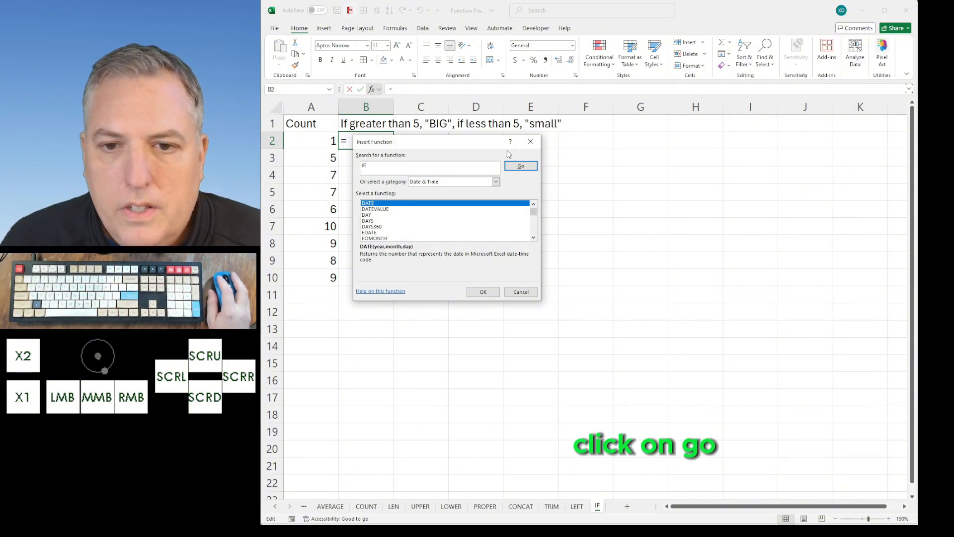
{"action": "left_click", "coordinate": [520, 166]}
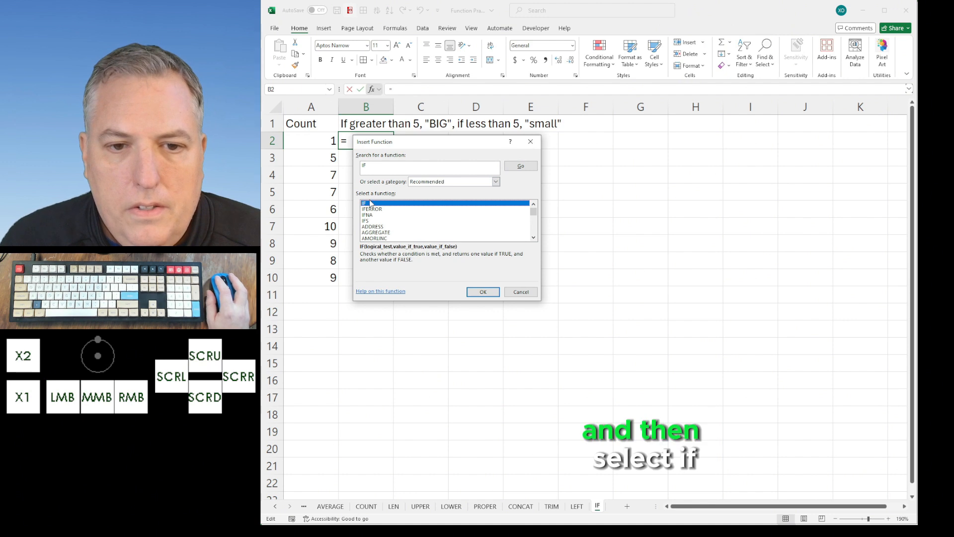
{"action": "left_click", "coordinate": [480, 294]}
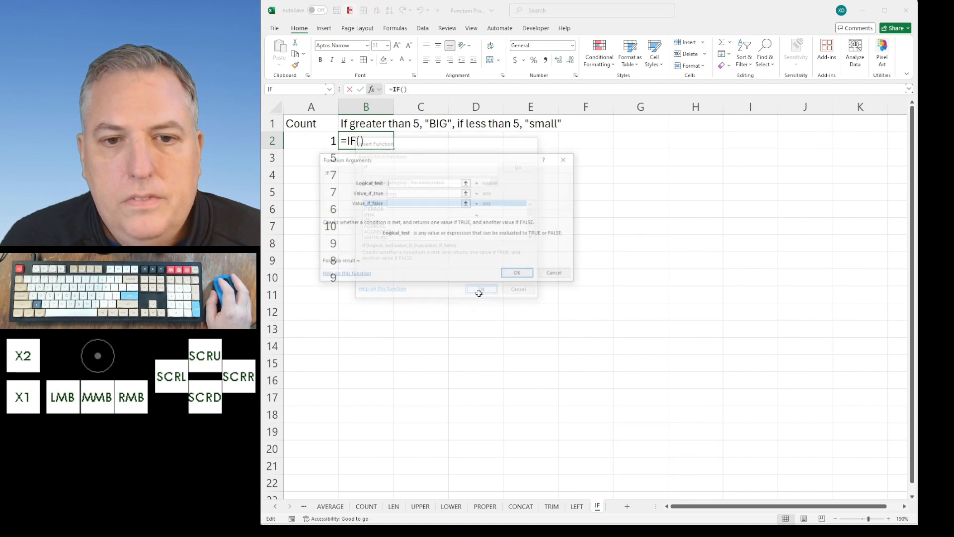
- Set the IF function's logical test to A2>5 and its value if true to BIG
{"action": "left_click_drag", "start_coordinate": [432, 162], "coordinate": [646, 165]}
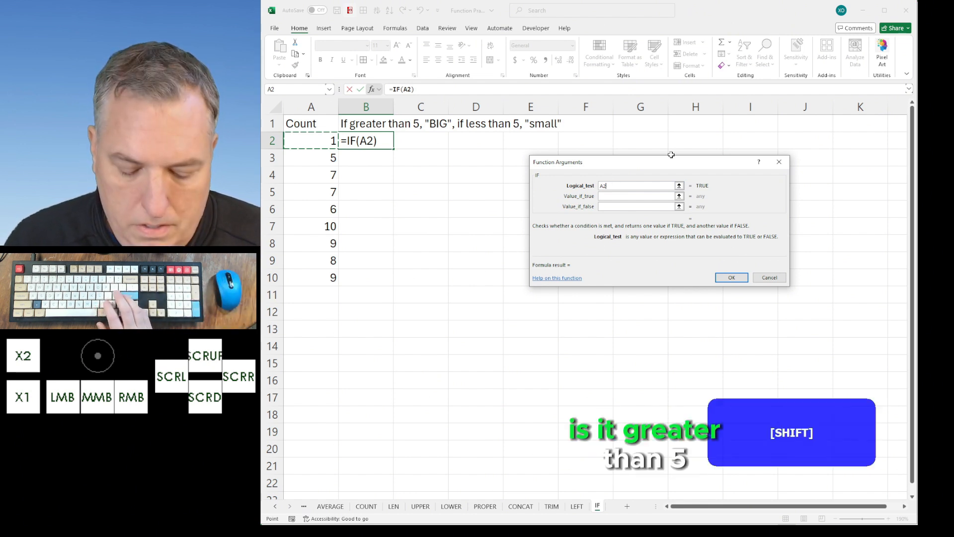
{"action": "type", "text": "5"}
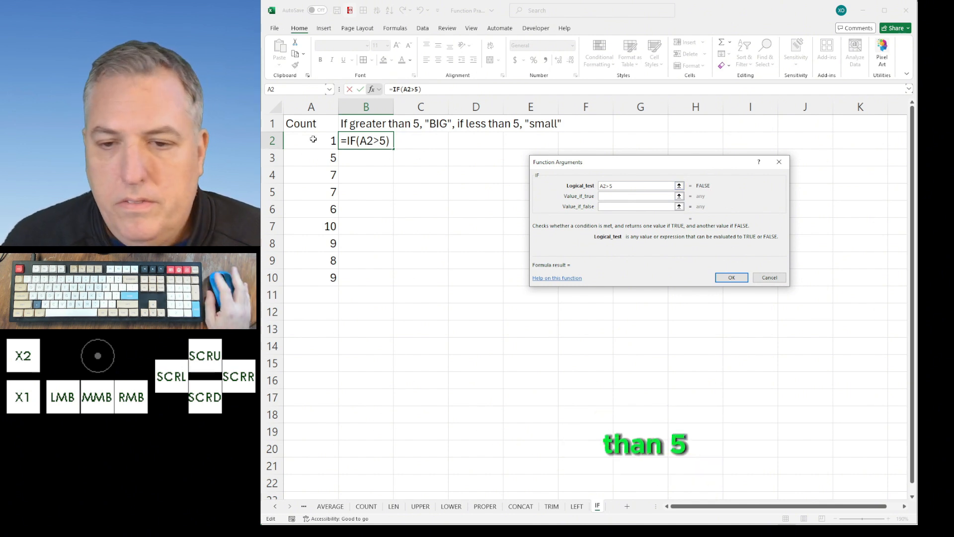
{"action": "left_click", "coordinate": [627, 196]}
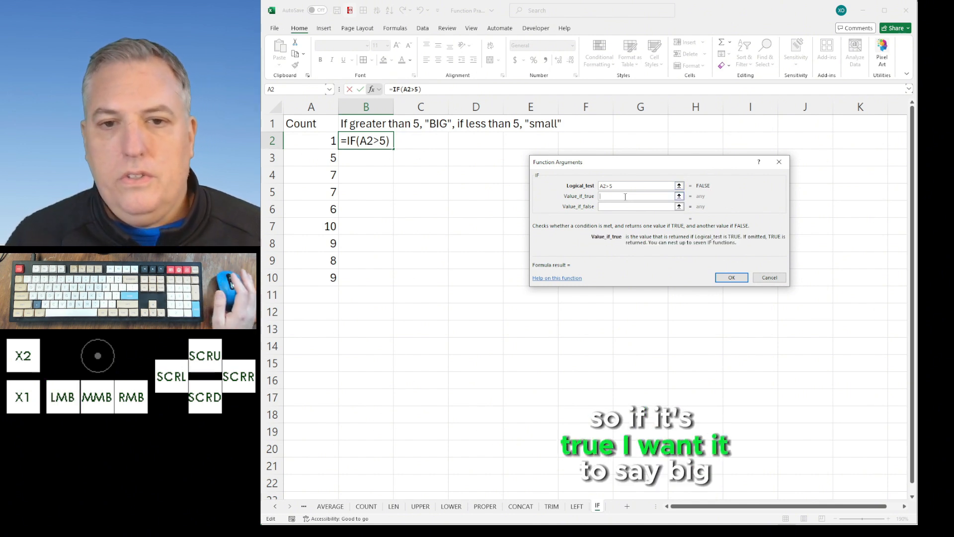
{"action": "type", "text": "\""}
{"action": "key", "text": "BackSpace"}
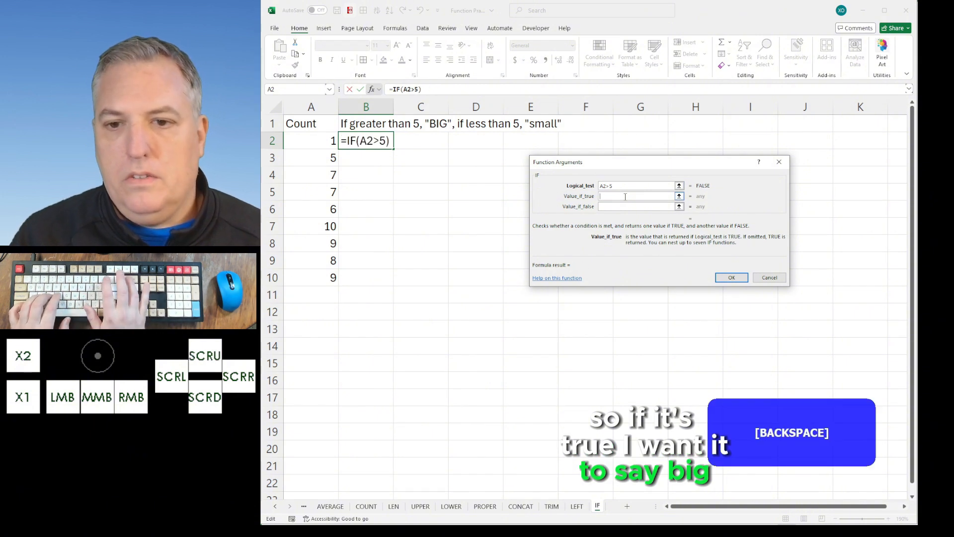
{"action": "type", "text": "BIG"}
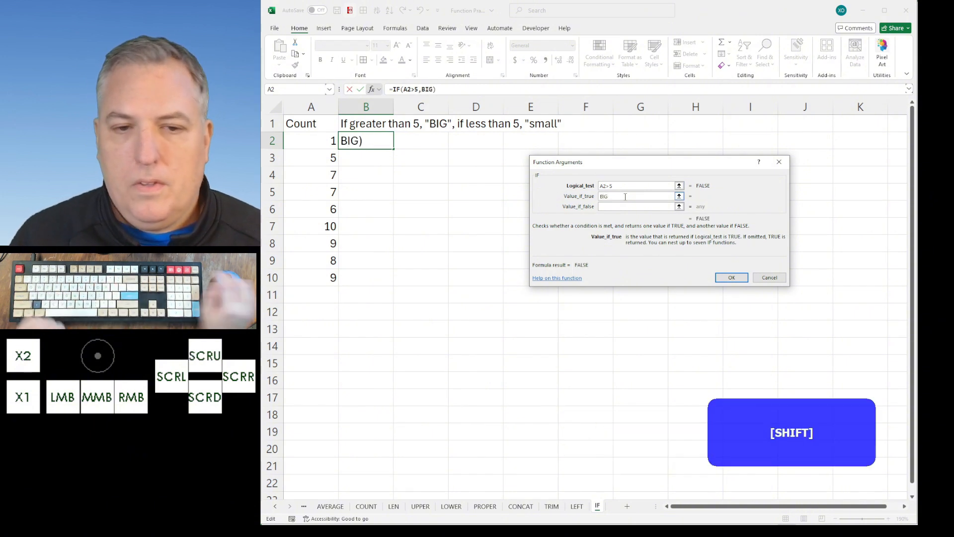
- Set the IF function's value if false to "small" and fill the finished formula down to B10
{"action": "left_click", "coordinate": [627, 207]}
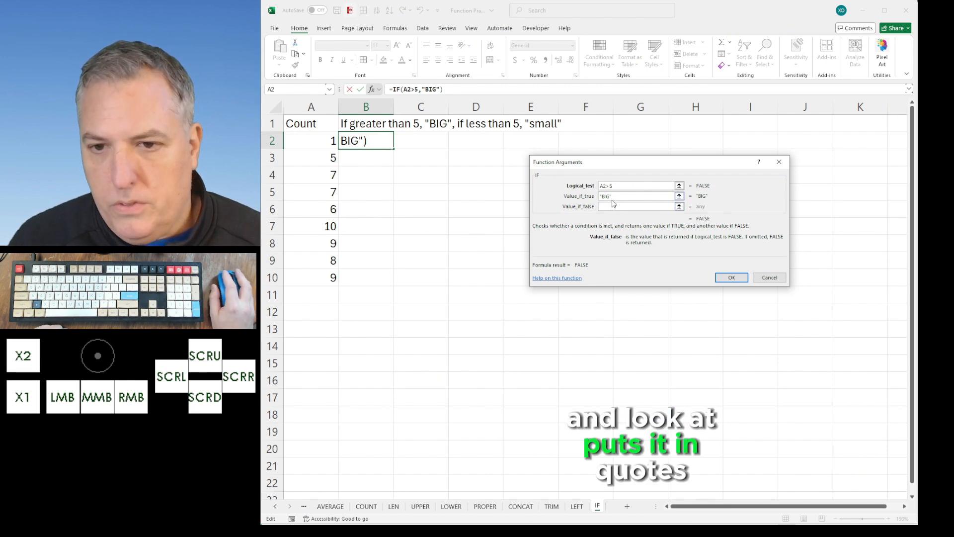
{"action": "type", "text": "\"small\""}
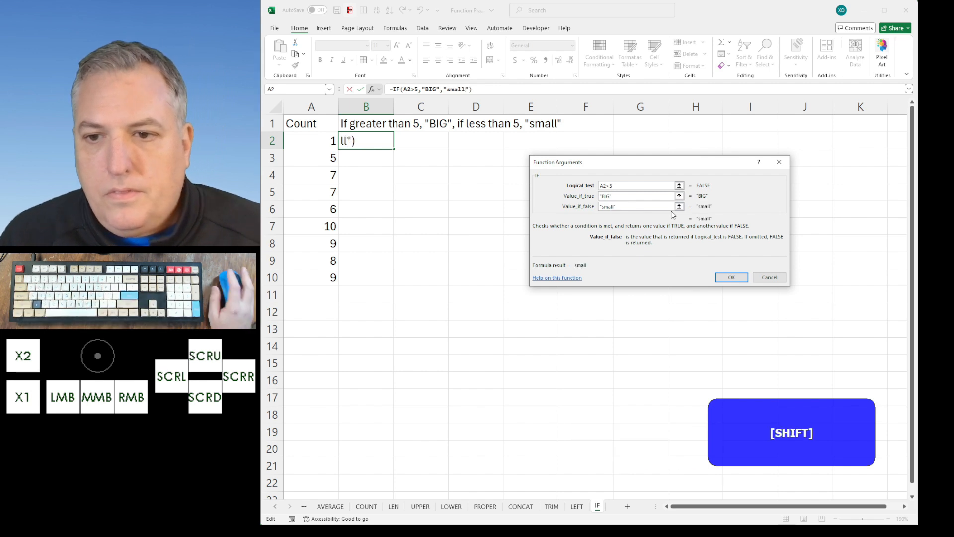
{"action": "left_click", "coordinate": [741, 275]}
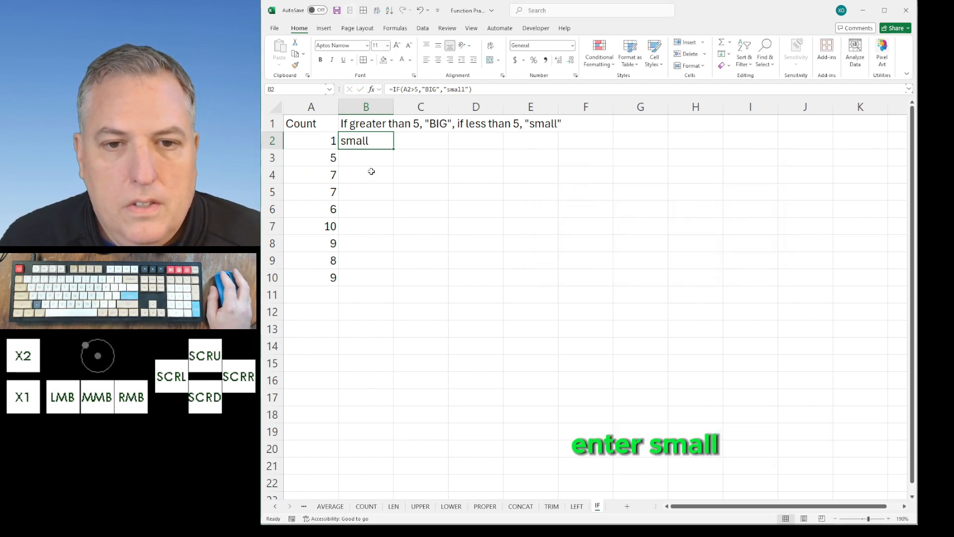
{"action": "left_click_drag", "start_coordinate": [392, 150], "coordinate": [395, 196]}
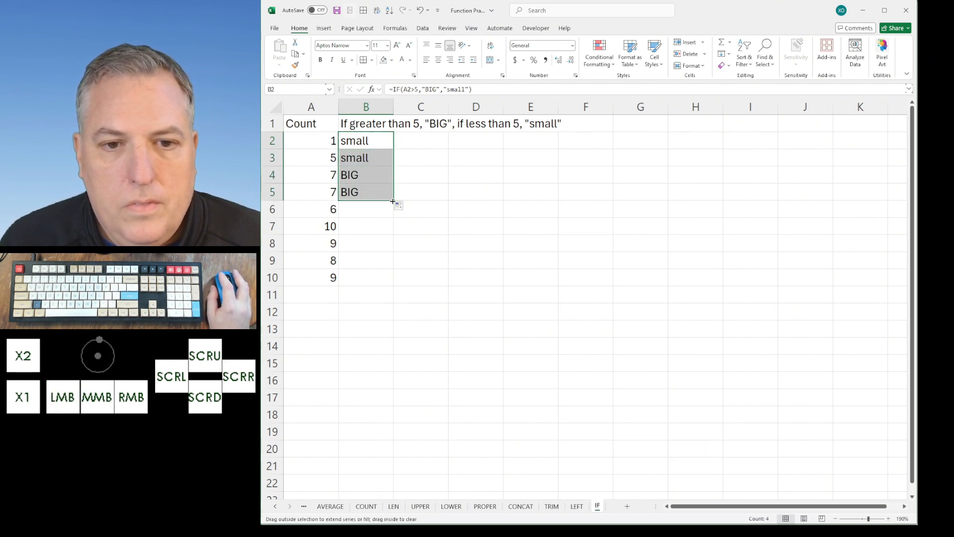
{"action": "double_click", "coordinate": [393, 201]}
- Clear the IF formulas from B2:B10
{"action": "key", "text": "shift+BackSpace"}
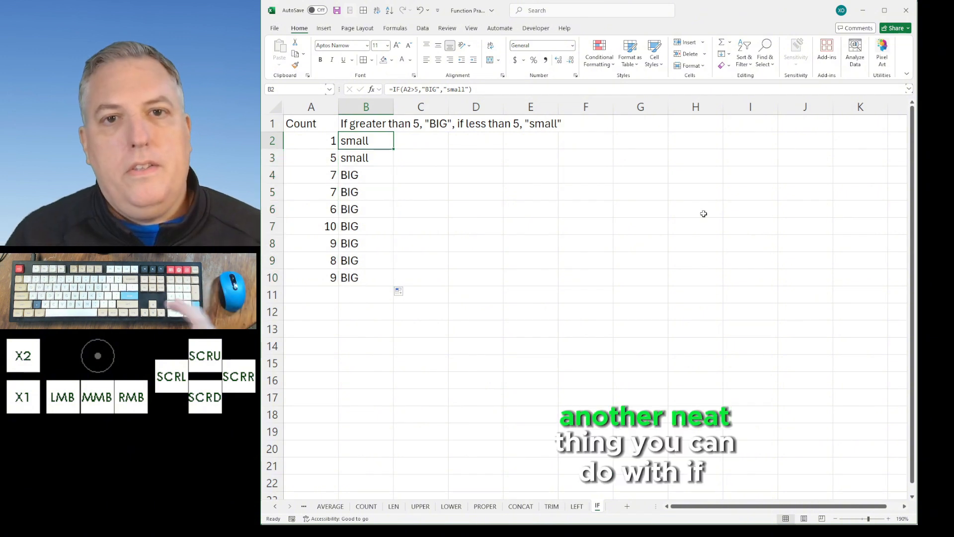
{"action": "key", "text": "ctrl+shift+Down"}
{"action": "key", "text": "Delete"}
- Enter the reference words BIG in G2 and small in G3
{"action": "key", "text": "Right"}
{"action": "key", "text": "Right"}
{"action": "key", "text": "Right"}
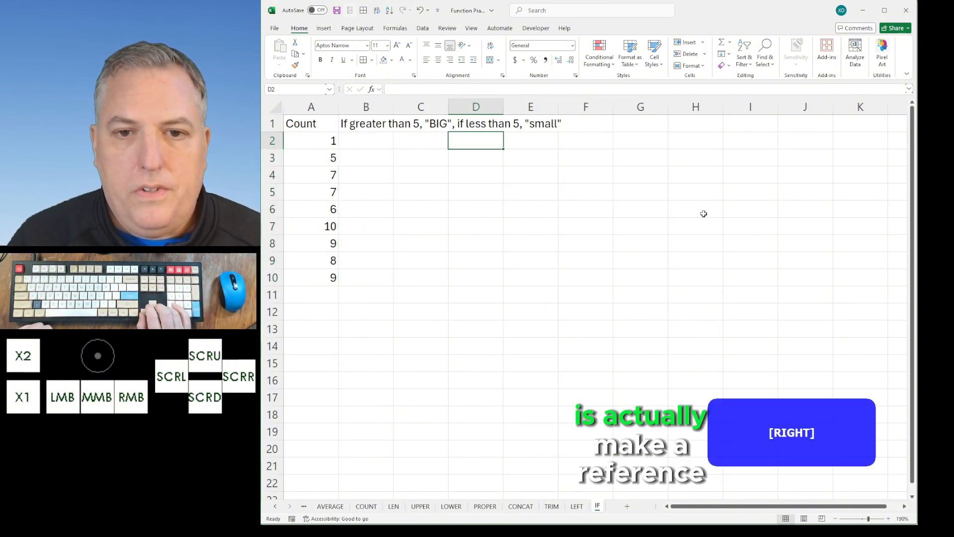
{"action": "type", "text": "BIG"}
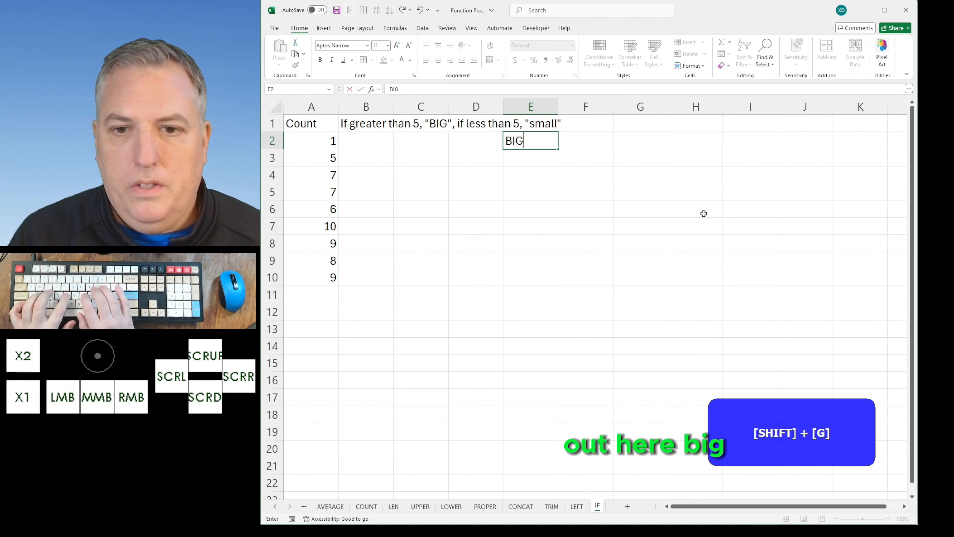
{"action": "key", "text": "shift+Return"}
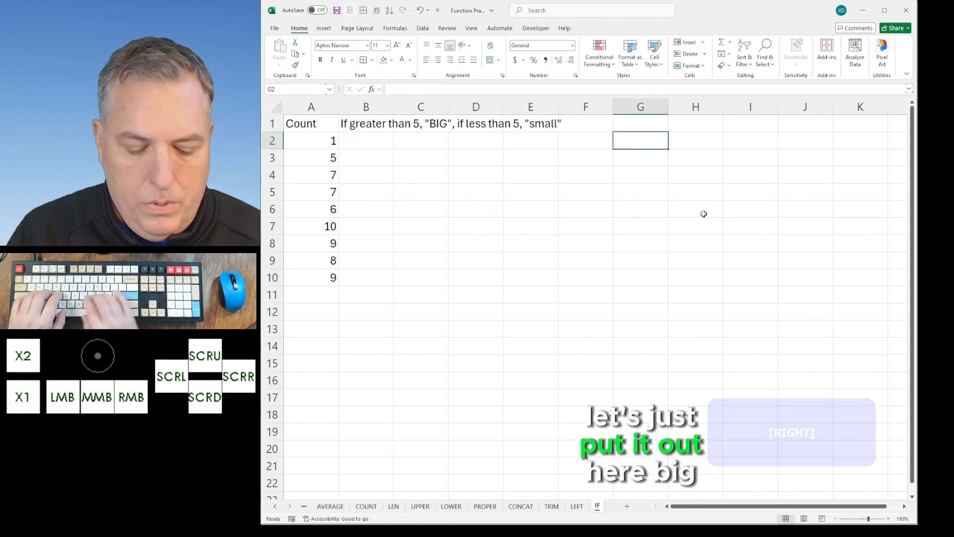
{"action": "type", "text": "BIG"}
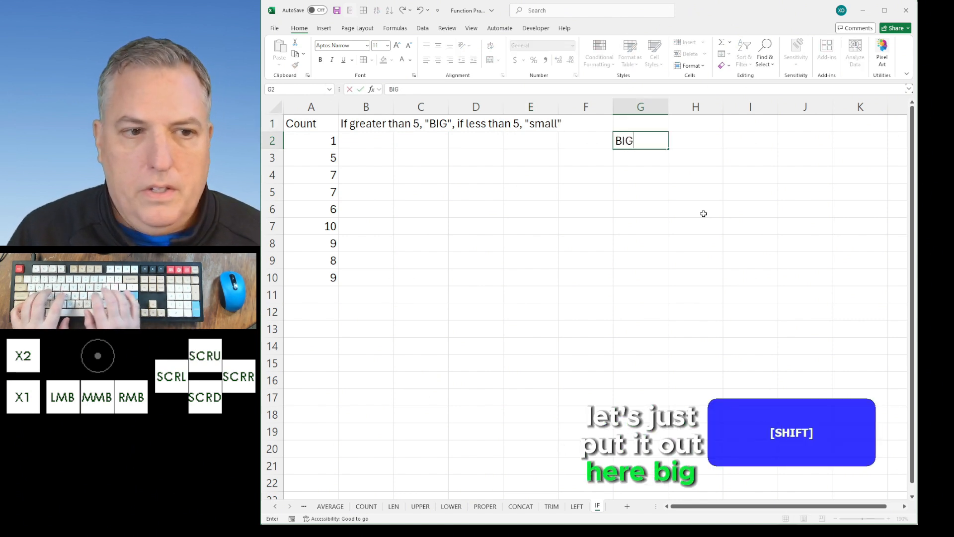
{"action": "key", "text": "Return"}
{"action": "type", "text": "small"}
{"action": "key", "text": "Up"}
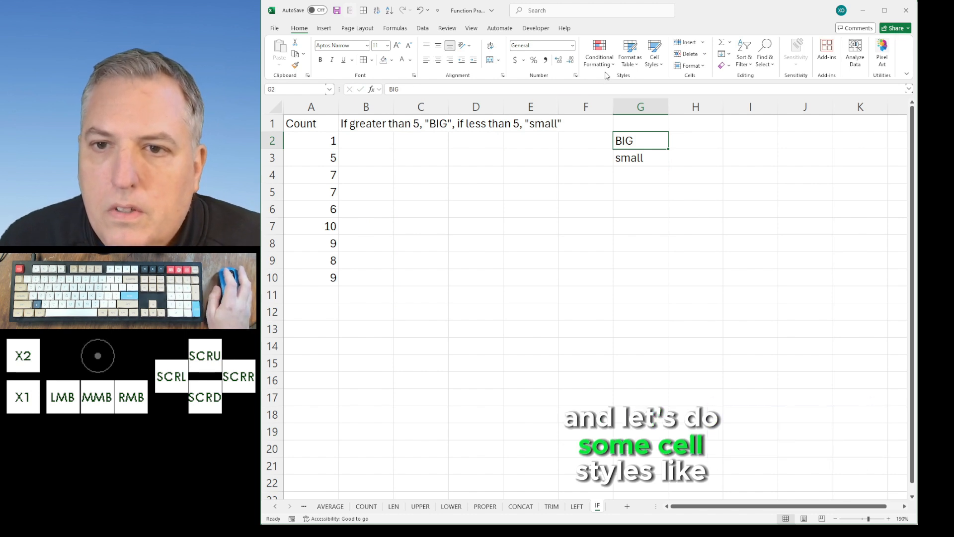
- Apply the Accent1 cell style to the BIG cell in G2
{"action": "left_click", "coordinate": [655, 57]}
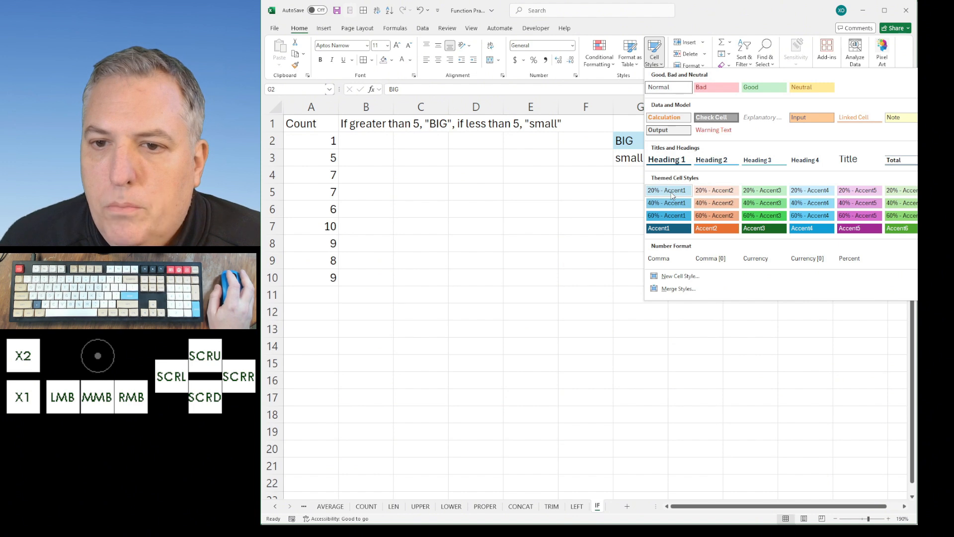
{"action": "left_click", "coordinate": [658, 229]}
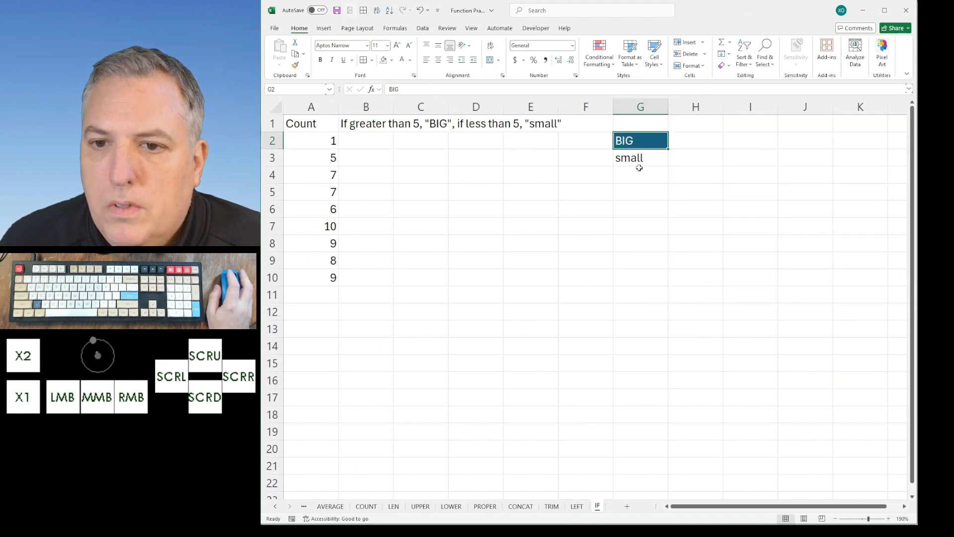
- Apply the Accent2 cell style to the small cell in G3 and enter the threshold 5 in G4
{"action": "left_click", "coordinate": [655, 58]}
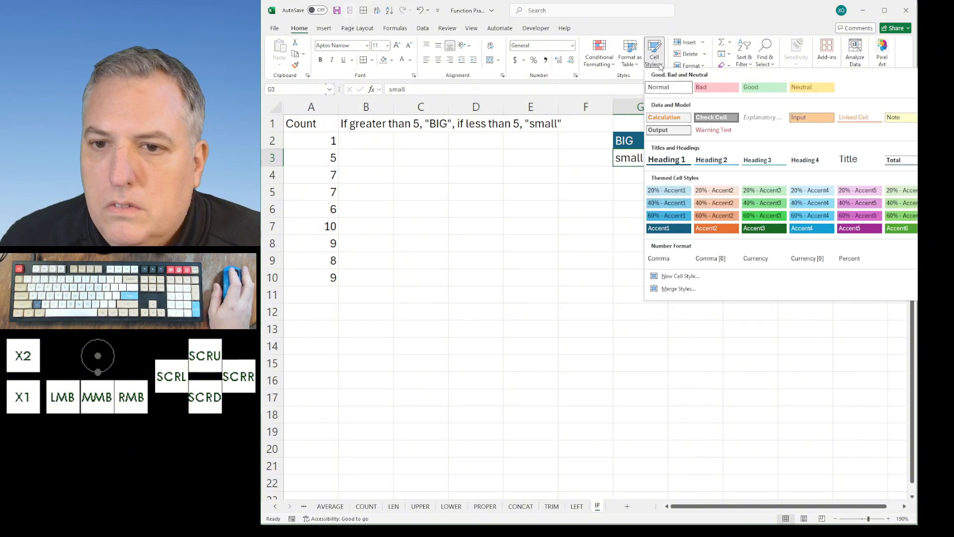
{"action": "left_click", "coordinate": [714, 228]}
{"action": "key", "text": "Down"}
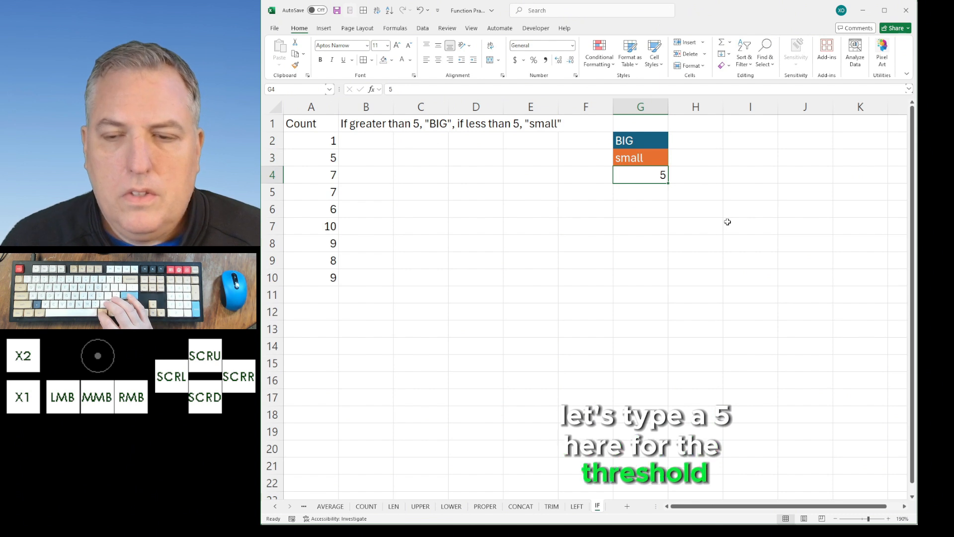
- Apply the Input cell style to the threshold cell G4
{"action": "left_click", "coordinate": [660, 64]}
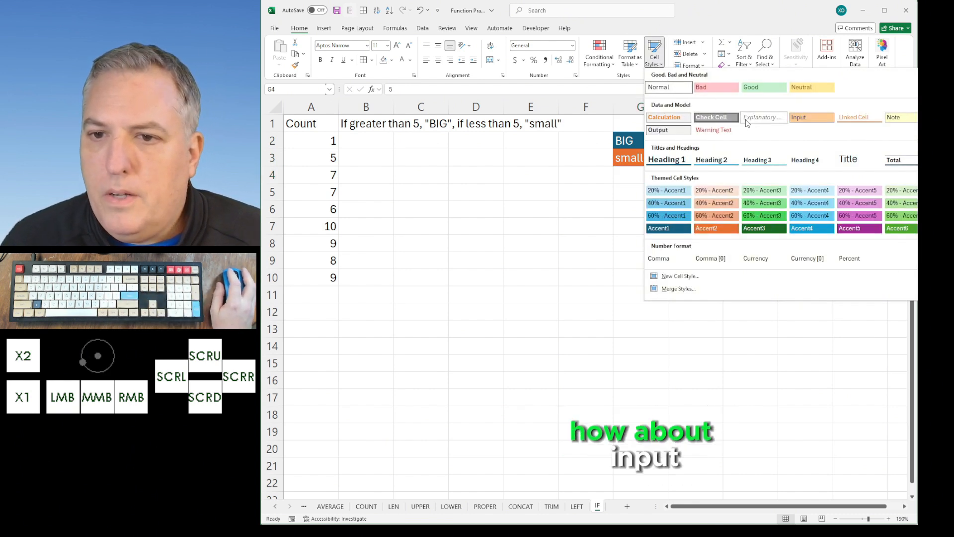
{"action": "left_click", "coordinate": [786, 120]}
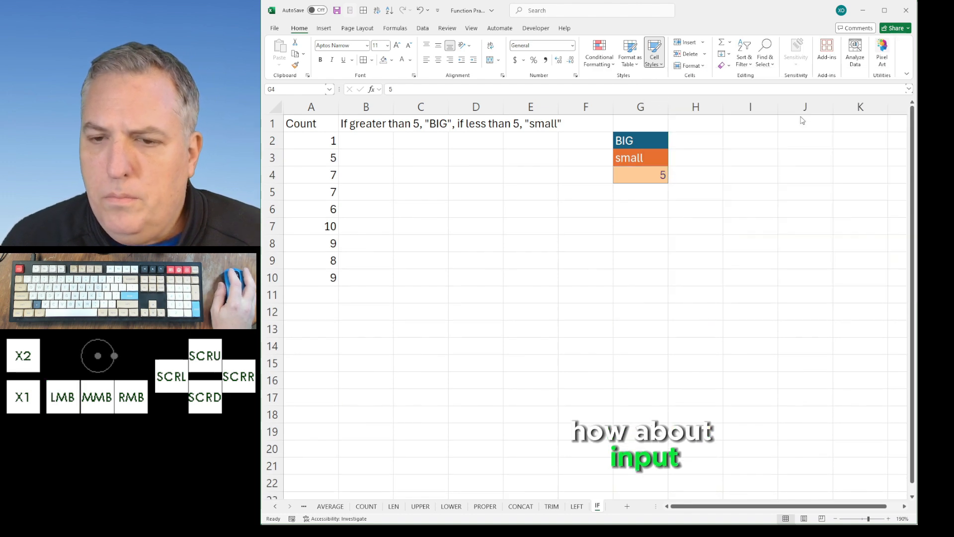
{"action": "left_click", "coordinate": [693, 174]}
{"action": "left_click", "coordinate": [656, 174]}
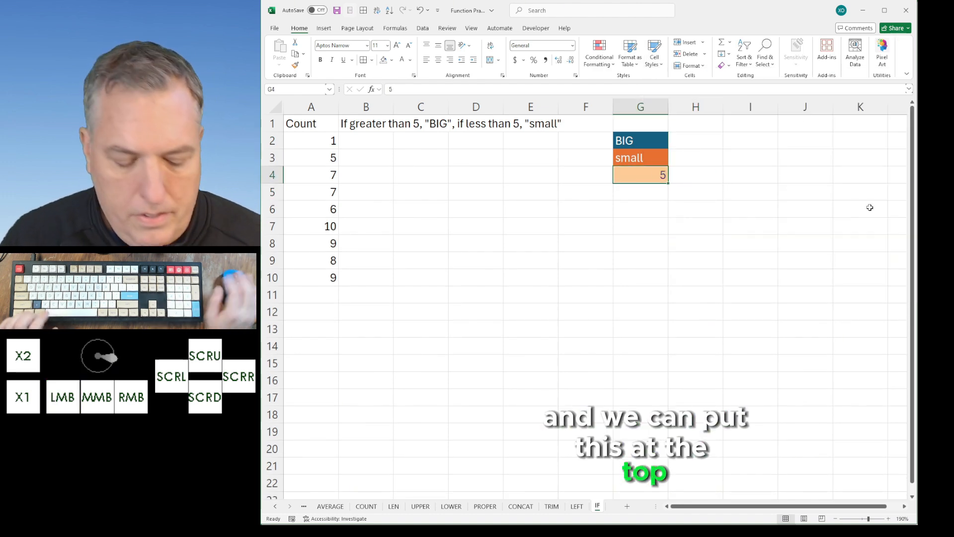
- Move the threshold cell from G4 to G2, shifting the BIG and small cells down
{"action": "key", "text": "ctrl+x"}
{"action": "key", "text": "Up"}
{"action": "key", "text": "Up"}
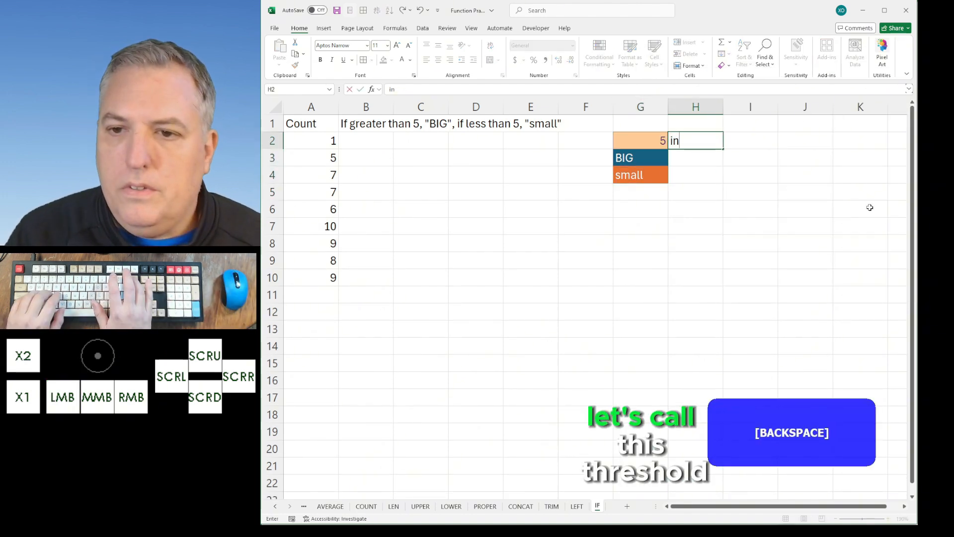
- Label the reference cells with threshold in H2, above threshold in H3 and below threshold in H4
{"action": "key", "text": "BackSpace"}
{"action": "key", "text": "BackSpace"}
{"action": "type", "text": "threshold"}
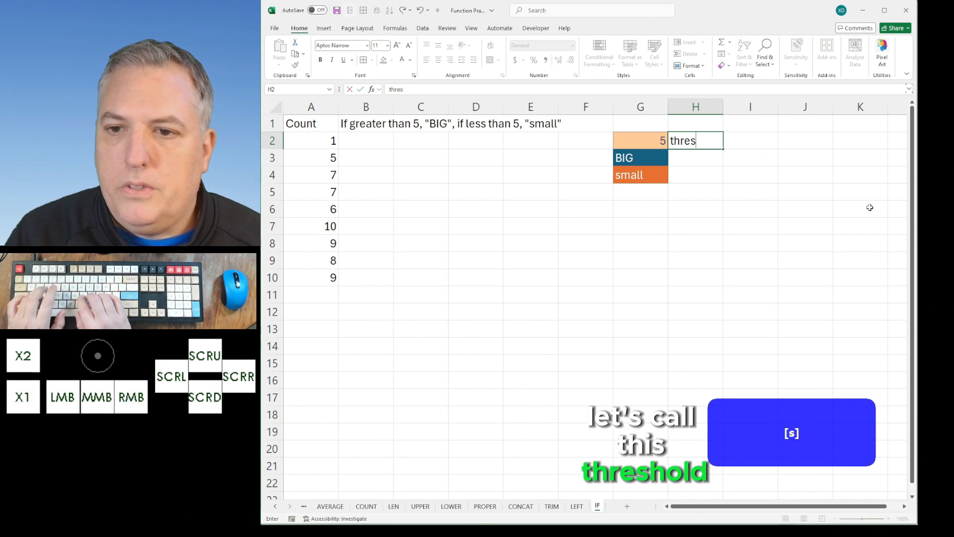
{"action": "key", "text": "Return"}
{"action": "type", "text": "a"}
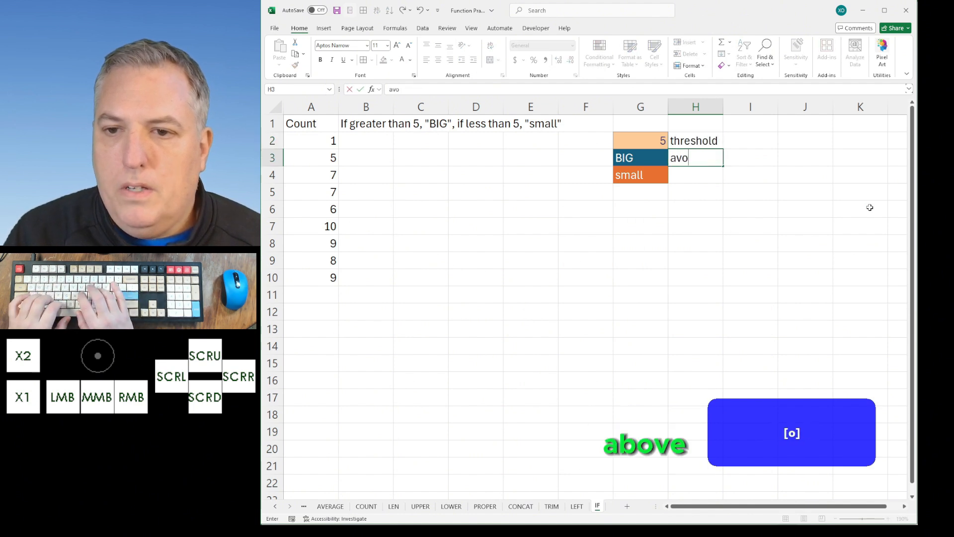
{"action": "type", "text": "bove threshold"}
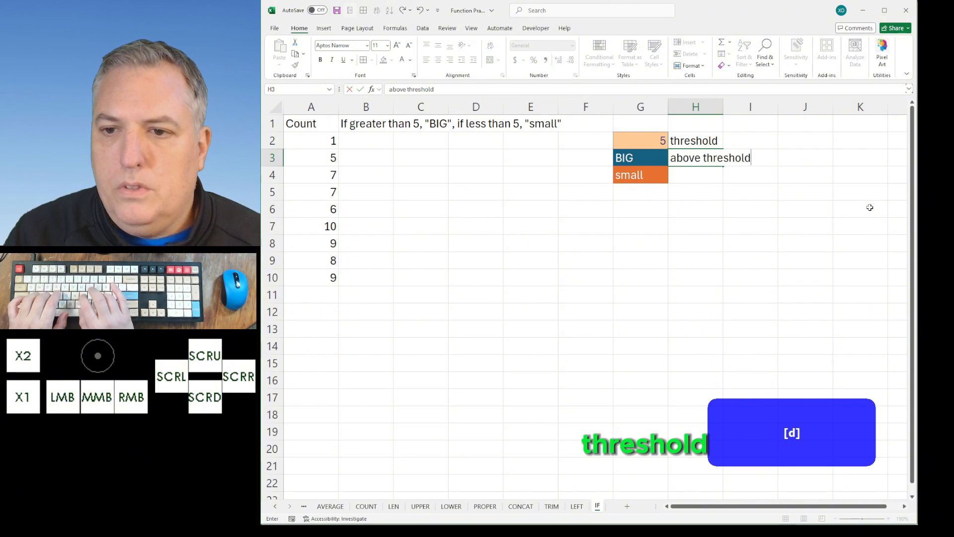
{"action": "key", "text": "Return"}
{"action": "type", "text": "below thres"}
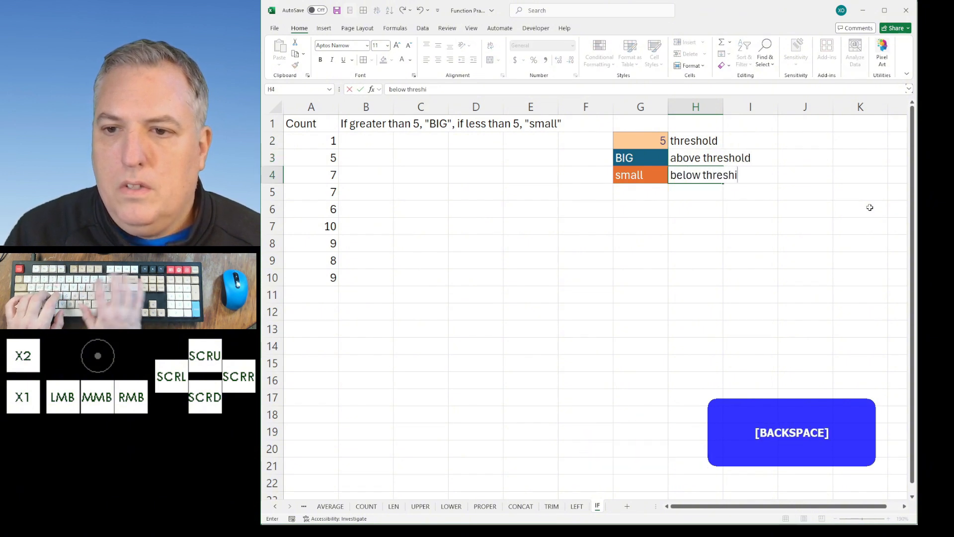
{"action": "type", "text": "hold"}
{"action": "key", "text": "Return"}
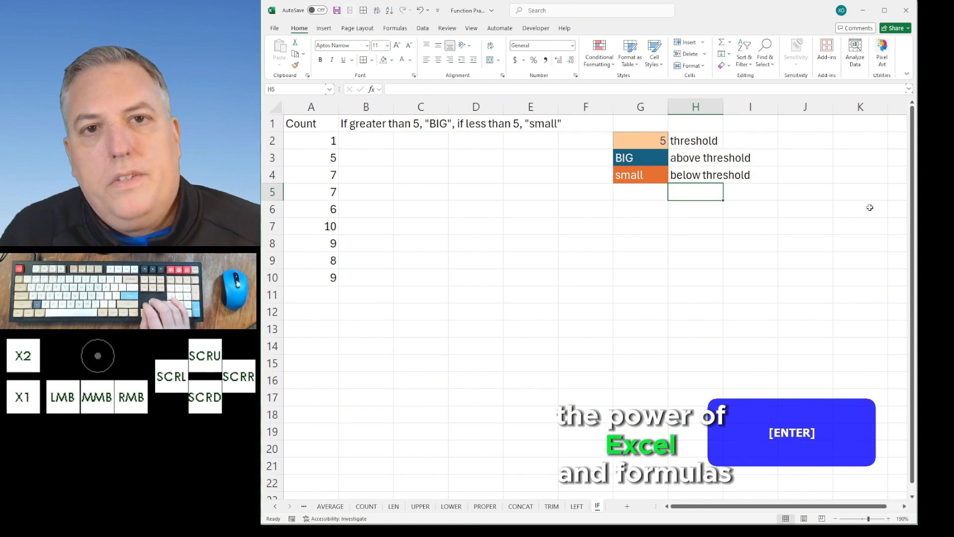
- Search for the IF function and insert it in B2
{"action": "key", "text": "Up"}
{"action": "key", "text": "Up"}
{"action": "key", "text": "Up"}
{"action": "key", "text": "Left"}
{"action": "key", "text": "Left"}
{"action": "key", "text": "Left"}
{"action": "key", "text": "Left"}
{"action": "key", "text": "Left"}
{"action": "key", "text": "Left"}
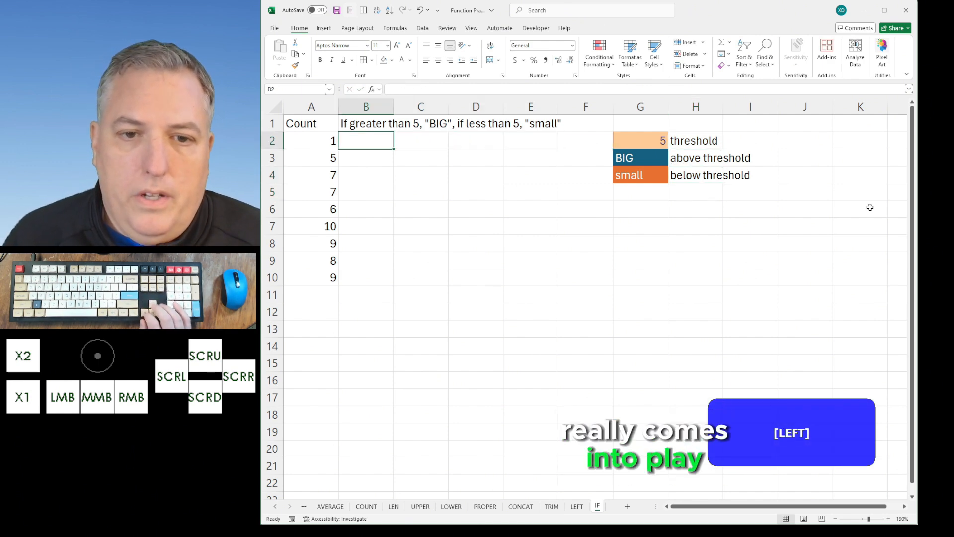
{"action": "left_click", "coordinate": [372, 90]}
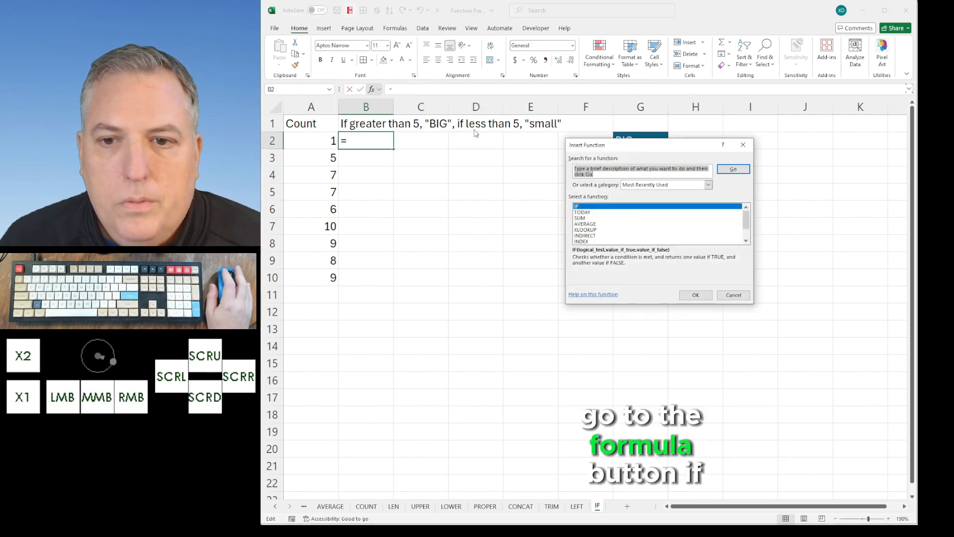
{"action": "type", "text": "if"}
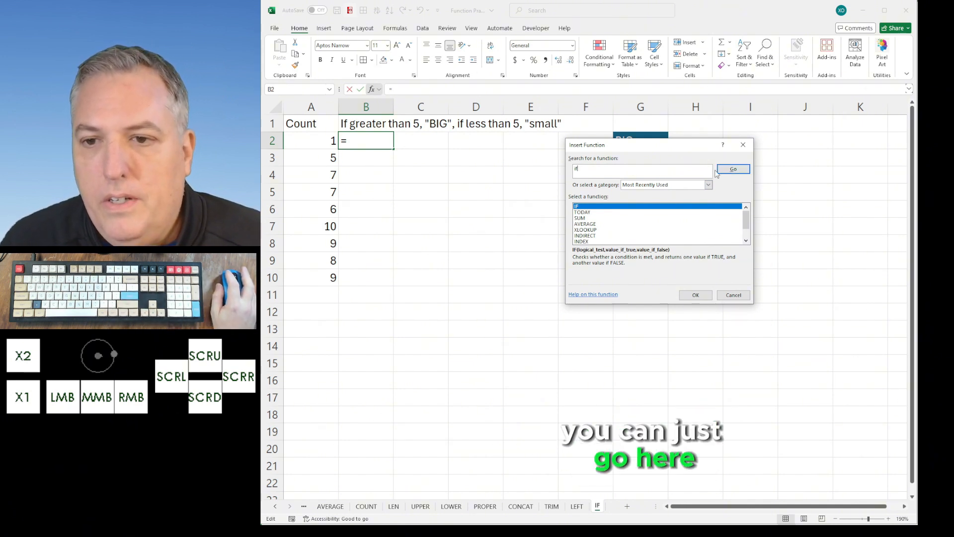
{"action": "left_click", "coordinate": [372, 89]}
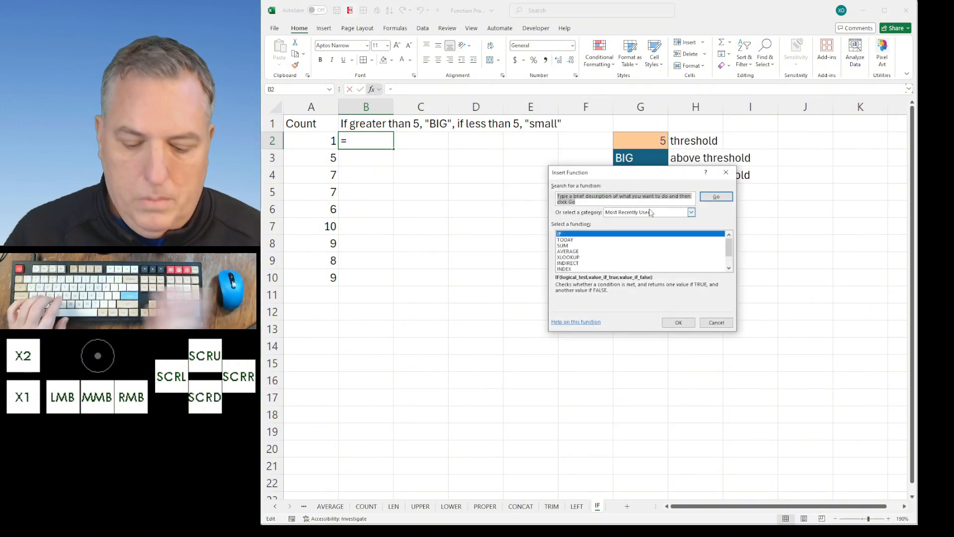
{"action": "type", "text": "if"}
{"action": "left_click", "coordinate": [716, 196]}
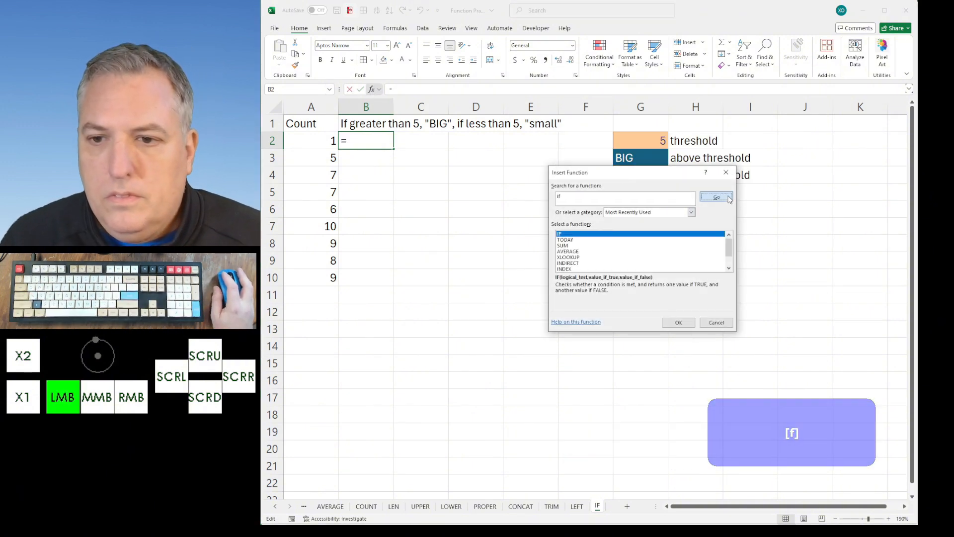
{"action": "double_click", "coordinate": [571, 235]}
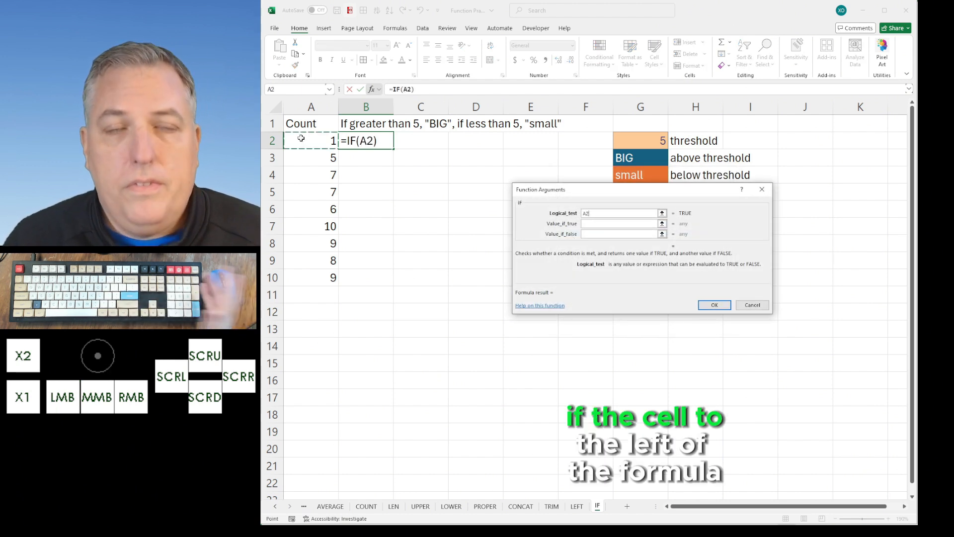
- Set the IF function's logical test to A2>G2, with G3 as the value if true and G4 as the value if false
{"action": "type", "text": ">"}
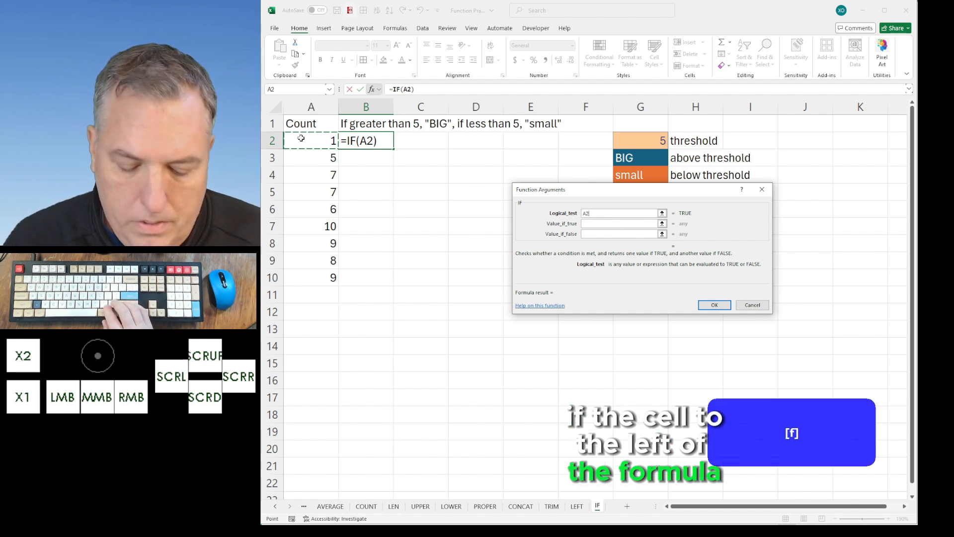
{"action": "left_click", "coordinate": [658, 138]}
{"action": "left_click", "coordinate": [601, 231]}
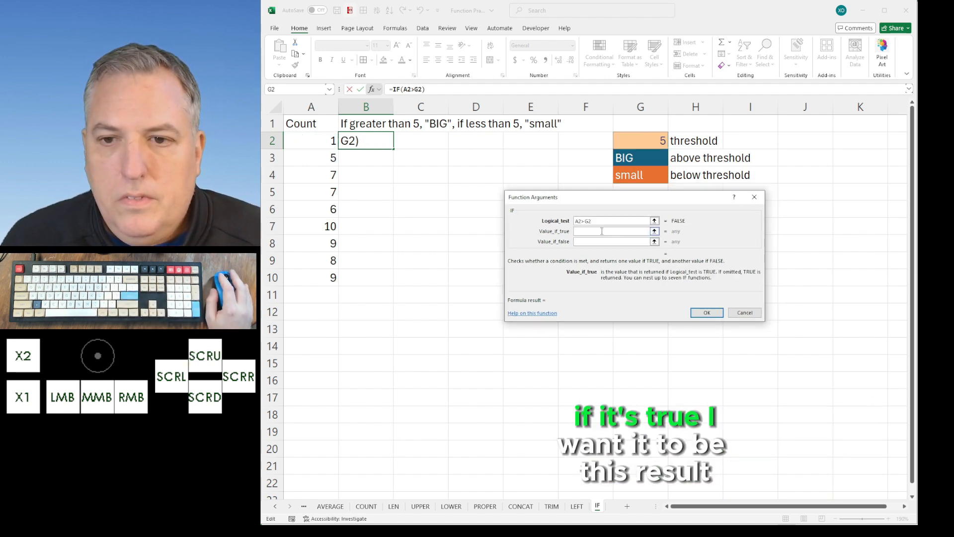
{"action": "left_click", "coordinate": [631, 158]}
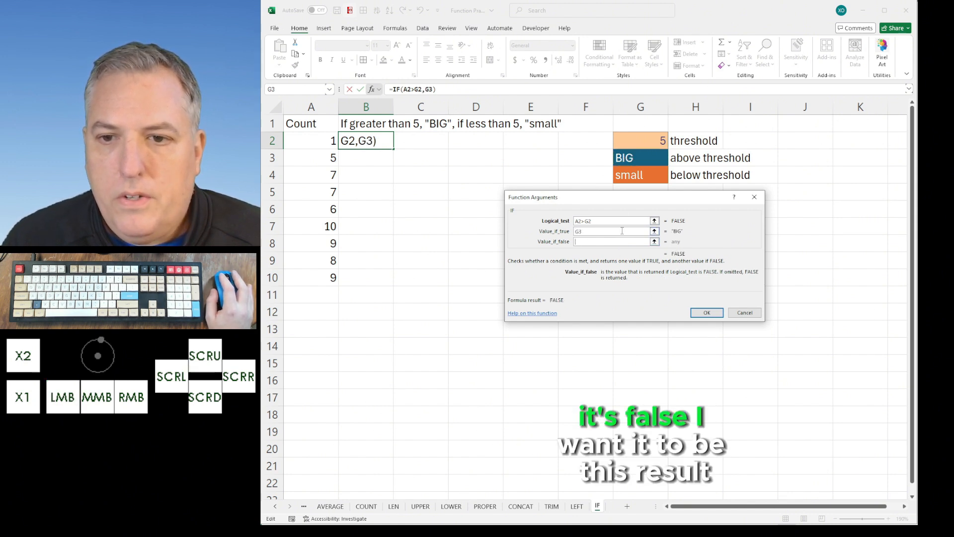
{"action": "left_click", "coordinate": [634, 175]}
{"action": "left_click", "coordinate": [704, 312]}
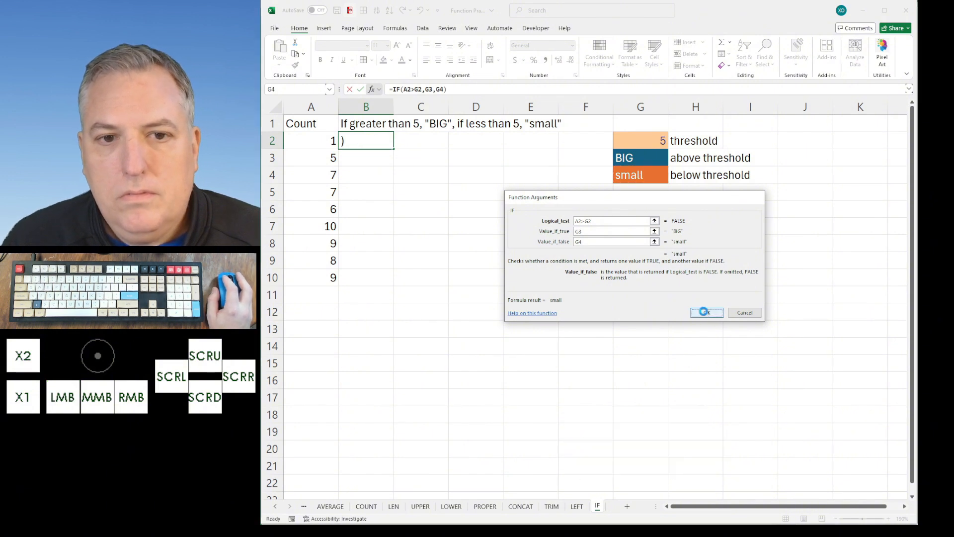
- Change the threshold in G2 to -1
{"action": "left_click", "coordinate": [659, 140]}
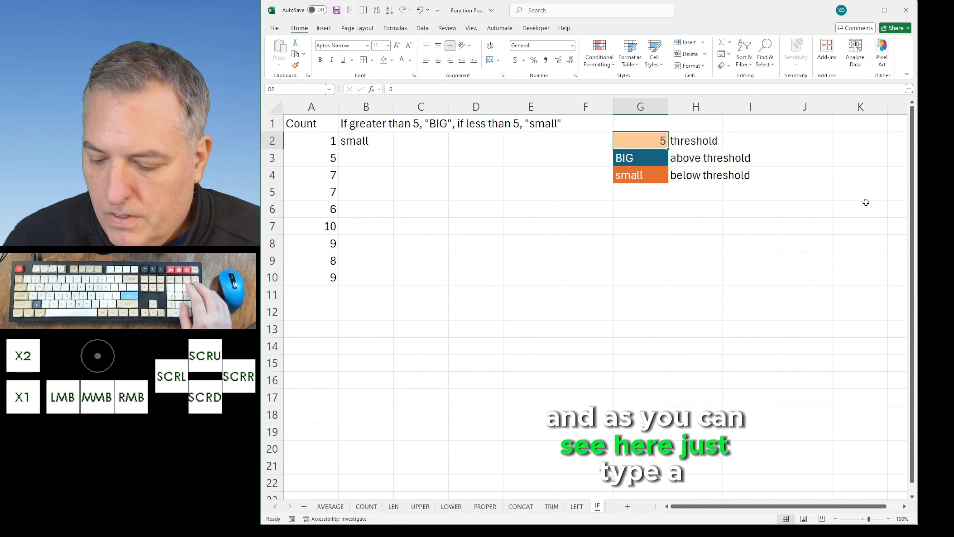
{"action": "type", "text": "-1"}
{"action": "key", "text": "Return"}
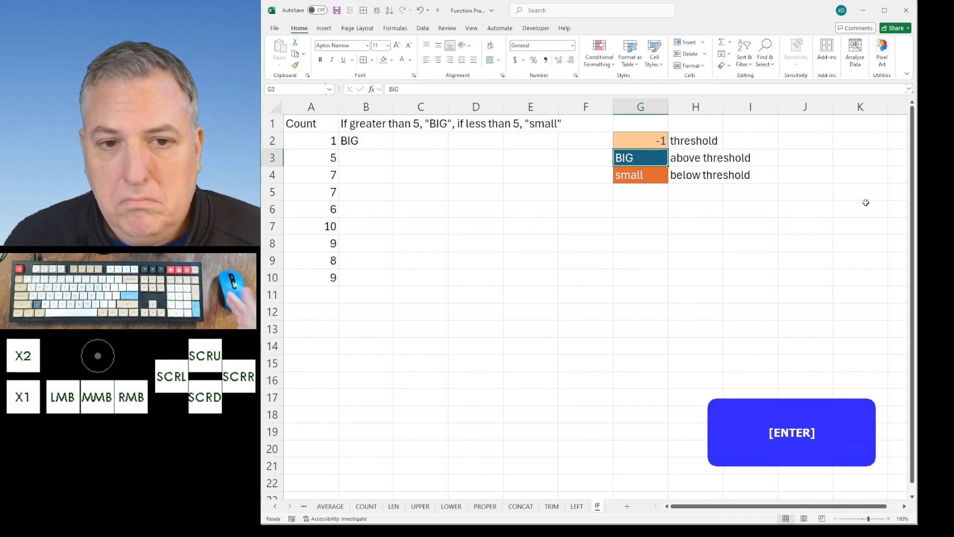
- Replace the above-threshold word in G3 with GRAND and check the IF formula in B2
{"action": "left_click", "coordinate": [376, 141]}
{"action": "double_click", "coordinate": [646, 158]}
{"action": "key", "text": "BackSpace"}
{"action": "key", "text": "BackSpace"}
{"action": "key", "text": "BackSpace"}
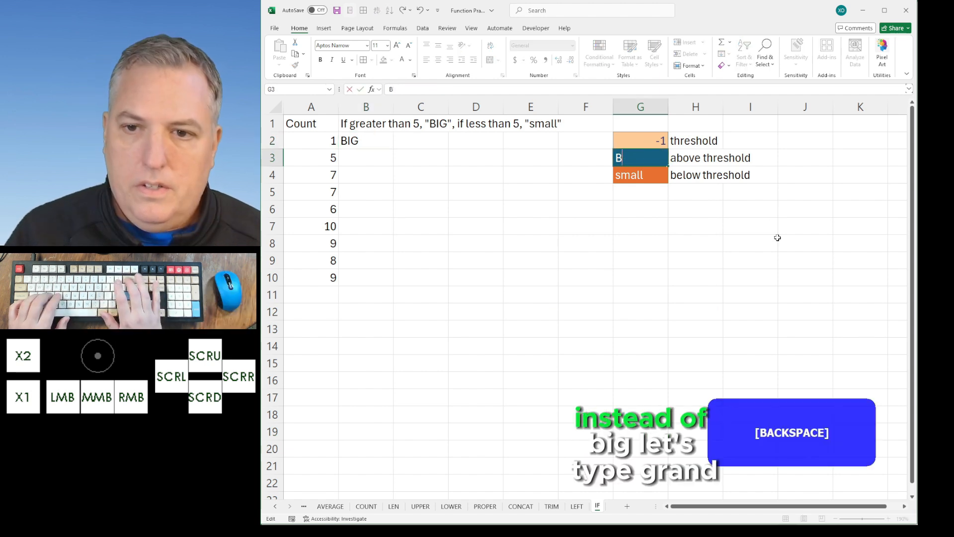
{"action": "type", "text": "GRAND"}
{"action": "key", "text": "Return"}
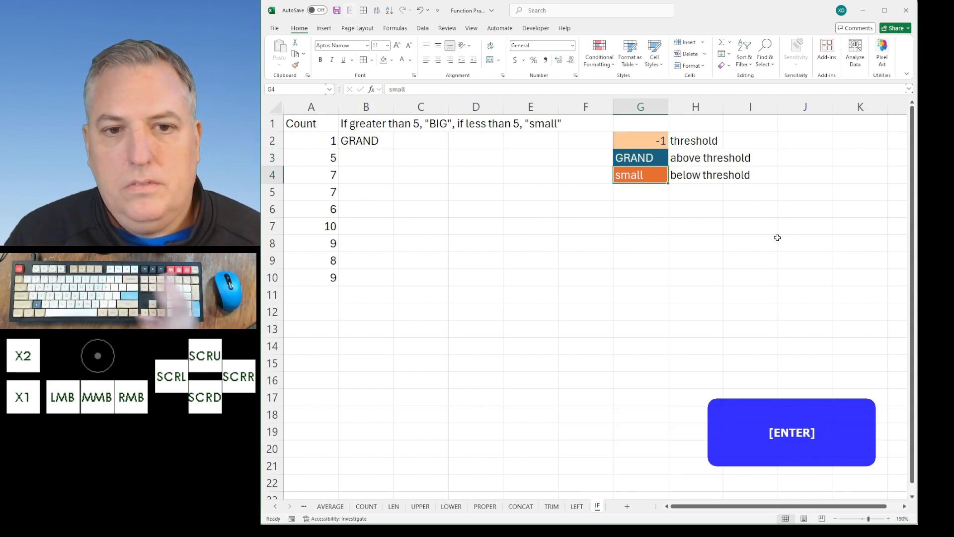
{"action": "left_click", "coordinate": [360, 143]}
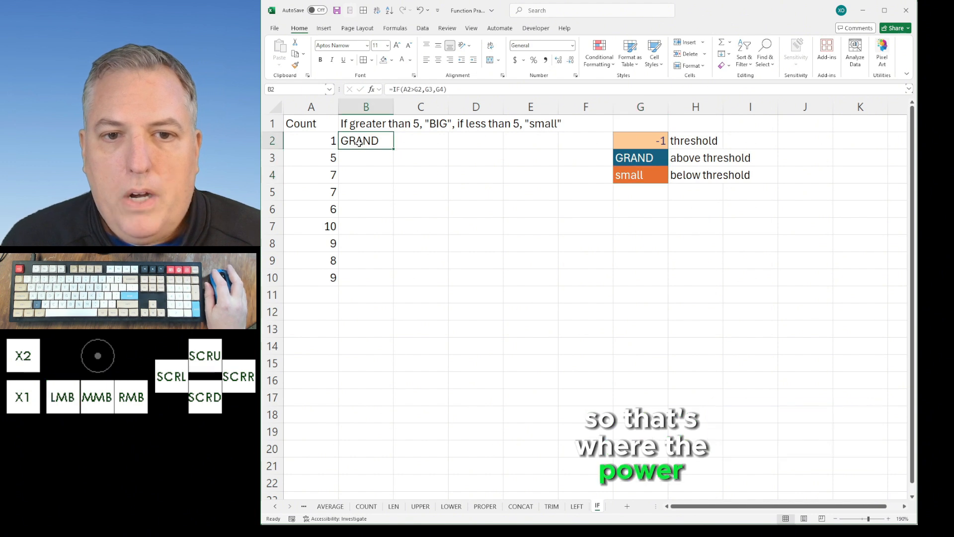
{"action": "key", "text": "F2"}
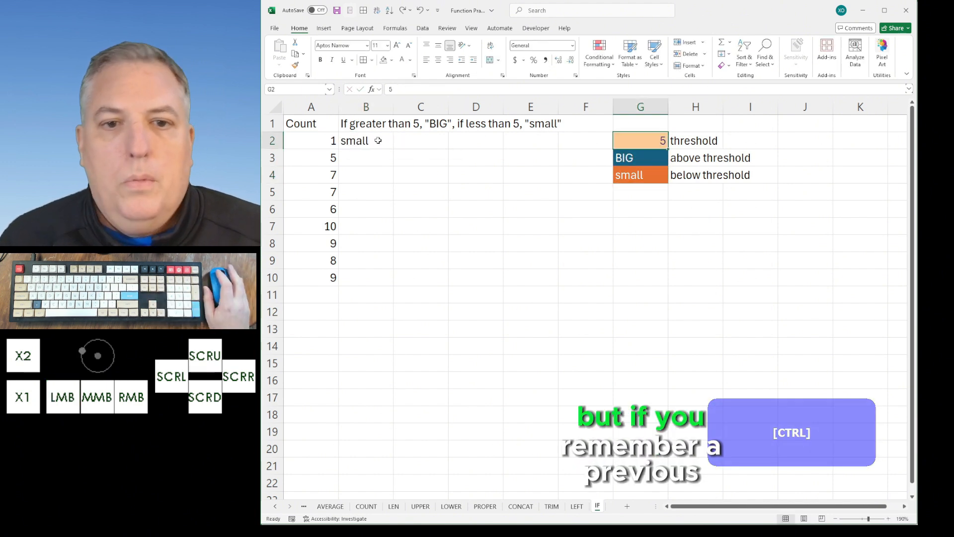
- Fill the IF formula from B2 down to B10 and inspect the cell references in the copied formulas
{"action": "left_click", "coordinate": [376, 140]}
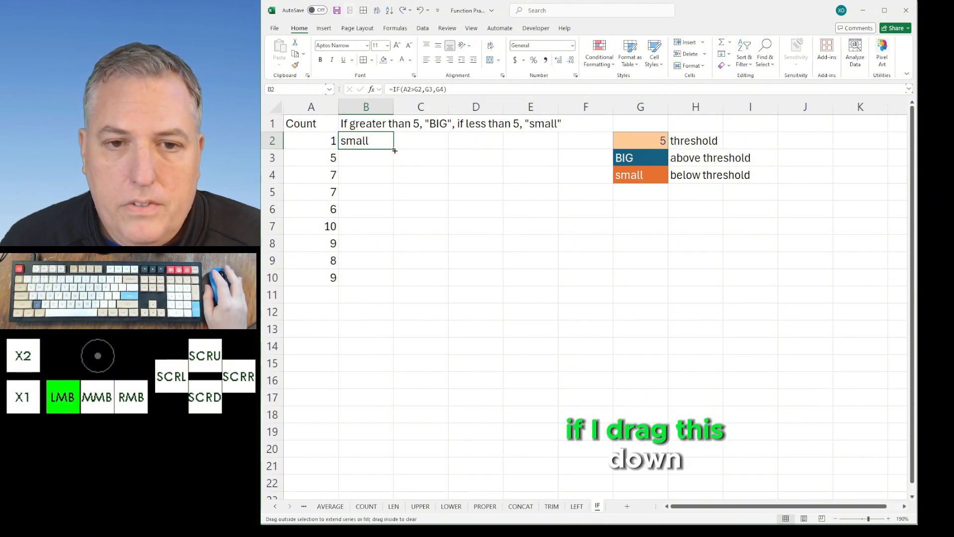
{"action": "left_click_drag", "start_coordinate": [394, 150], "coordinate": [373, 292]}
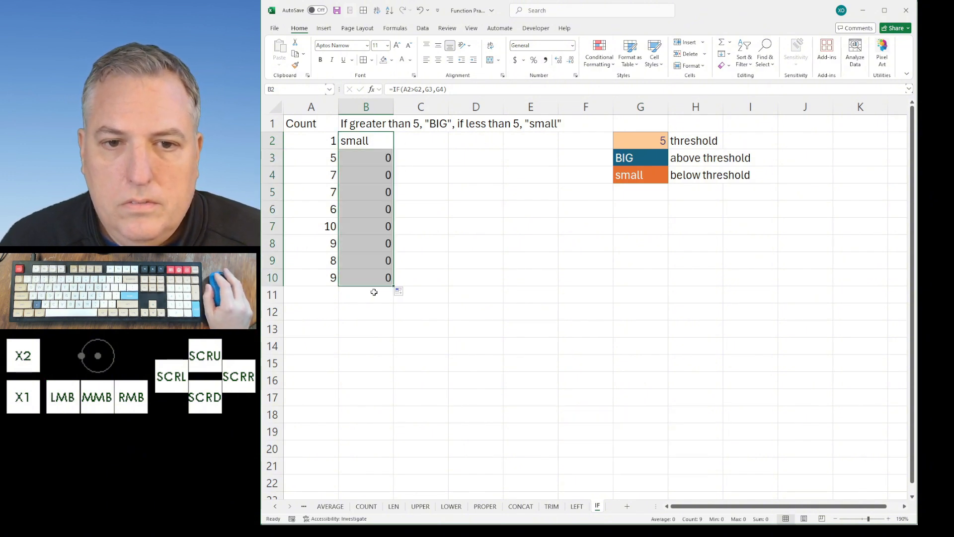
{"action": "double_click", "coordinate": [372, 156]}
{"action": "key", "text": "Return"}
{"action": "double_click", "coordinate": [367, 169]}
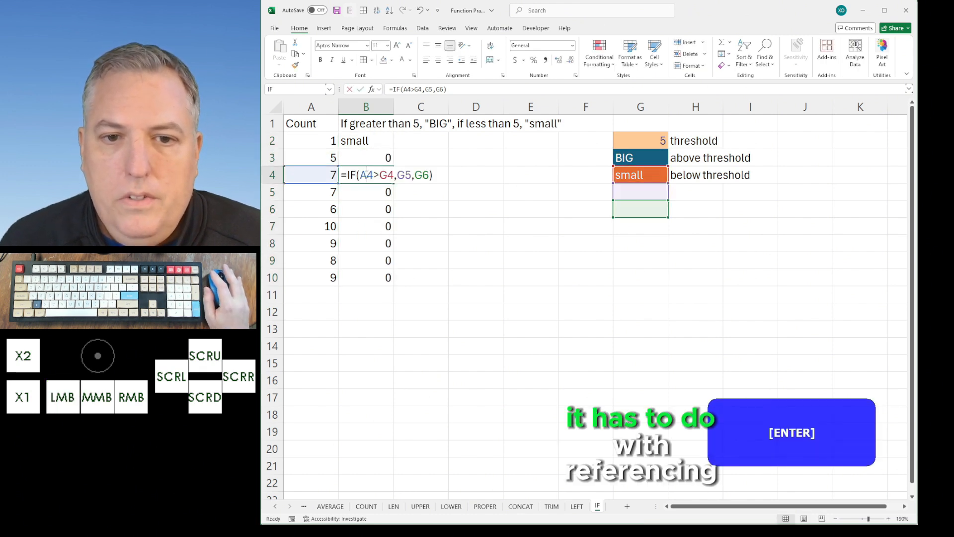
{"action": "key", "text": "Return"}
{"action": "double_click", "coordinate": [370, 209]}
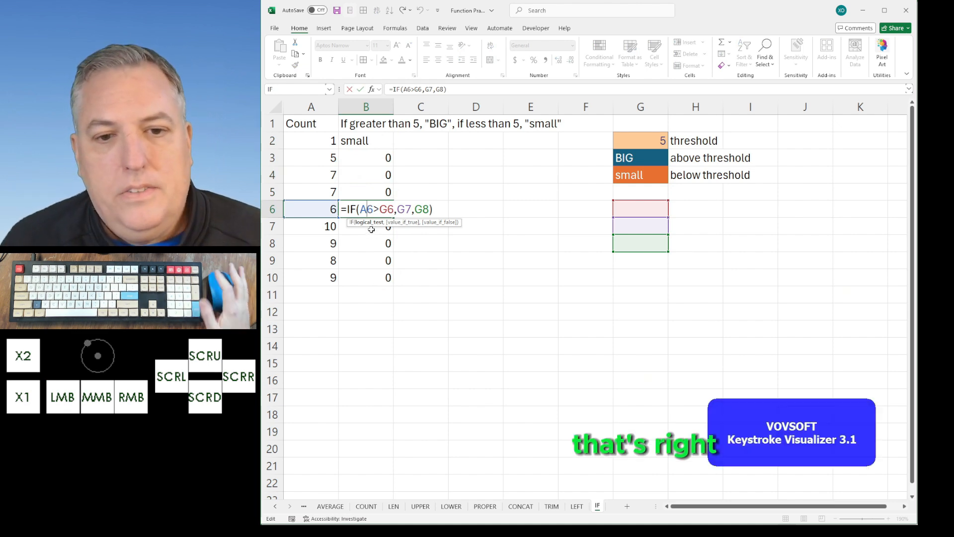
{"action": "key", "text": "Return"}
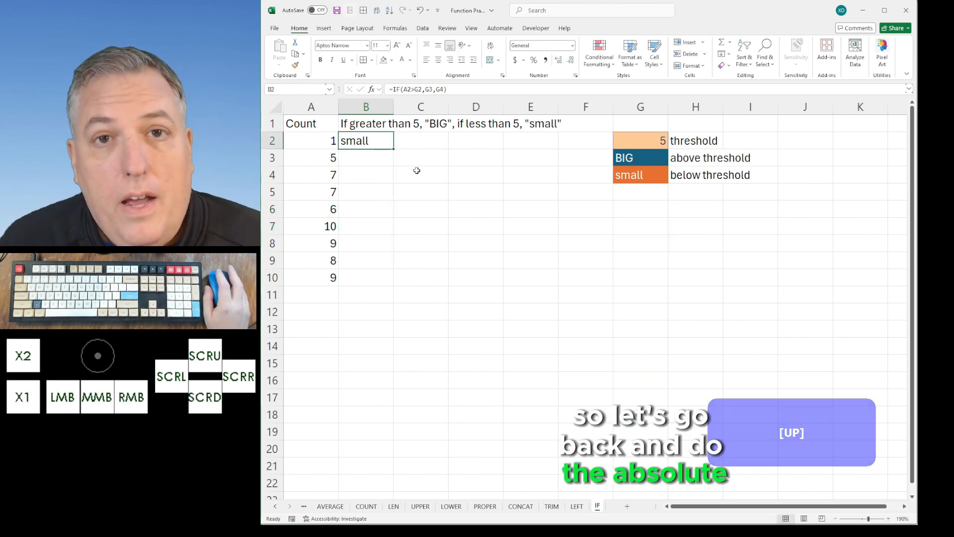
- Insert the IF function in B2 with the logical test A2>$G$2, using an absolute reference for the threshold
{"action": "key", "text": "shift+F3"}
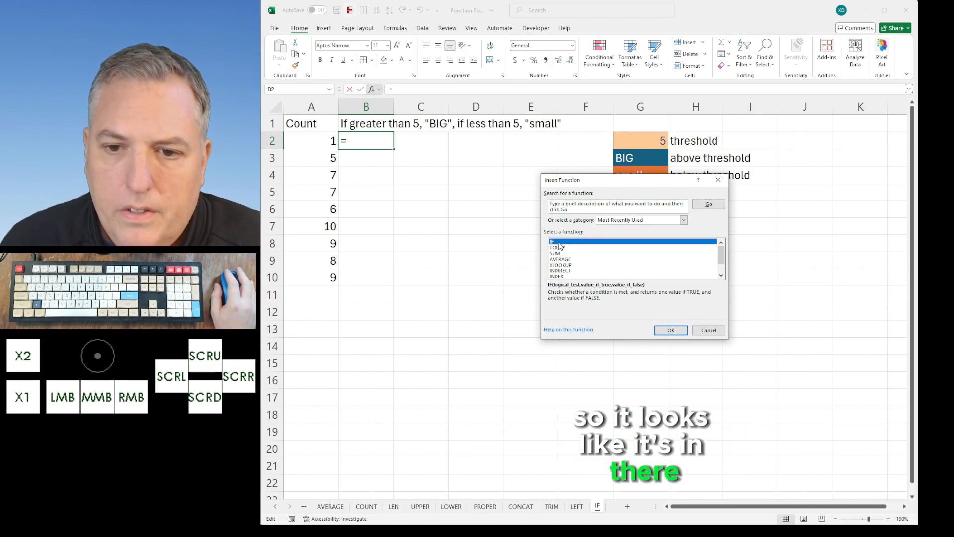
{"action": "double_click", "coordinate": [559, 242]}
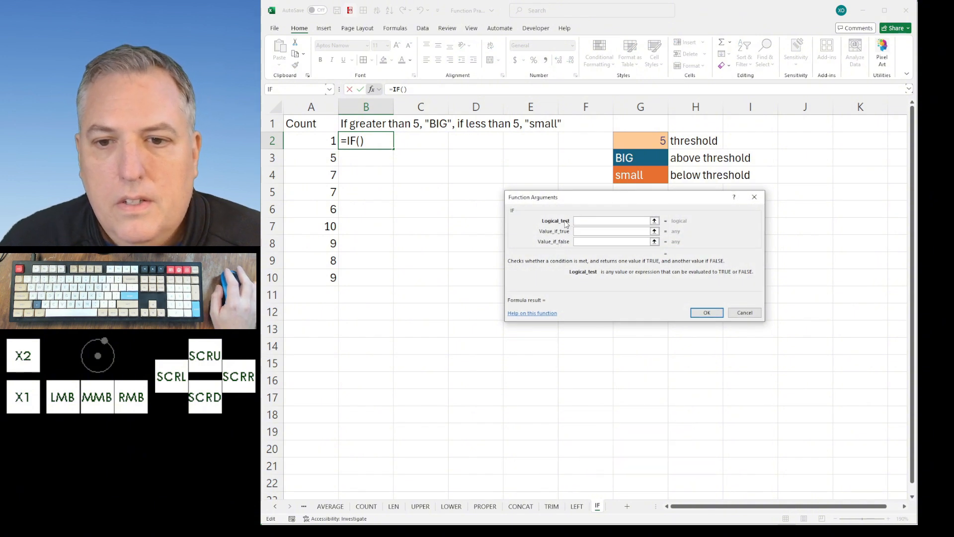
{"action": "left_click", "coordinate": [313, 139]}
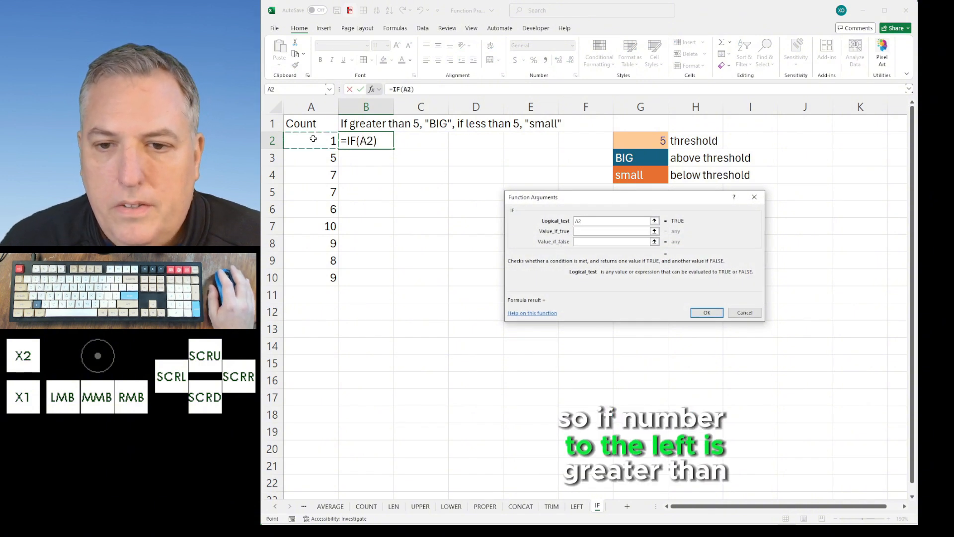
{"action": "type", "text": ">"}
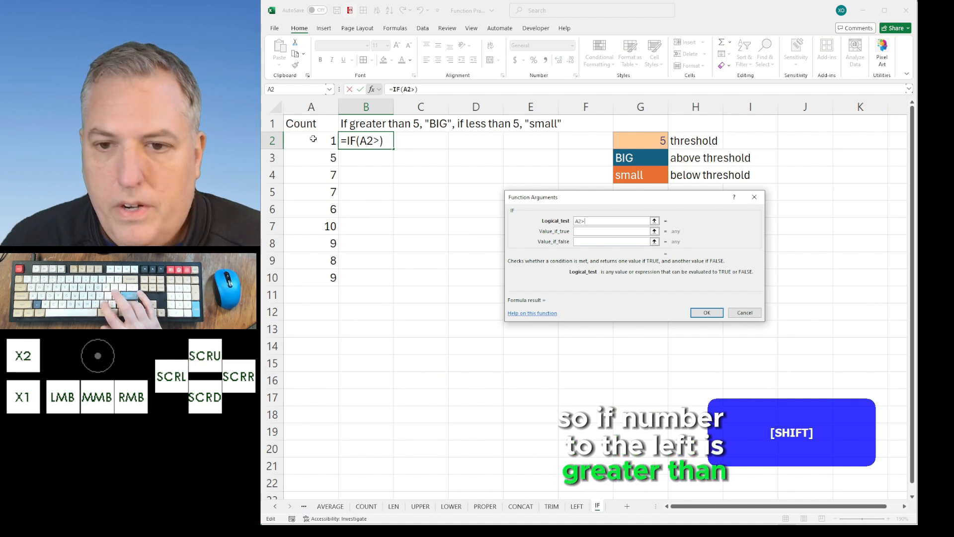
{"action": "left_click", "coordinate": [630, 141]}
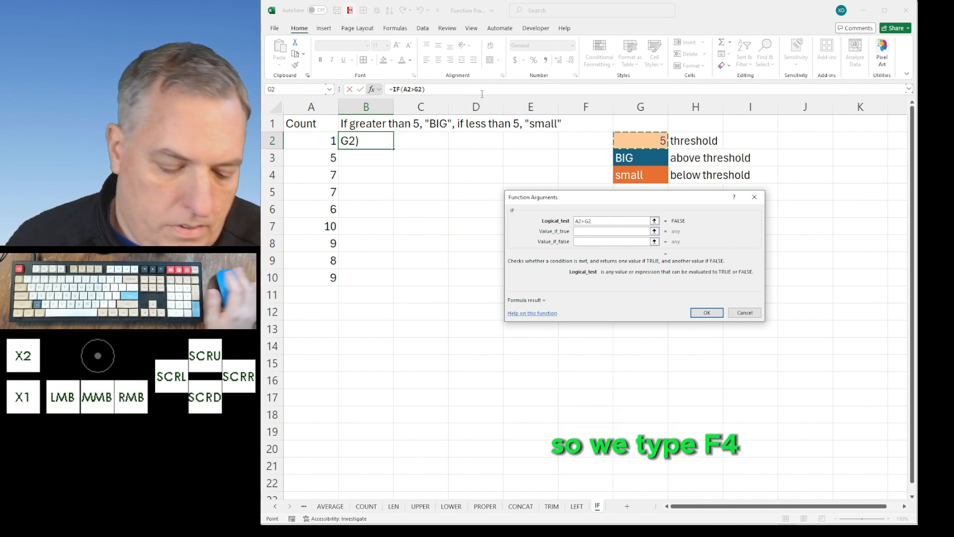
{"action": "key", "text": "F4"}
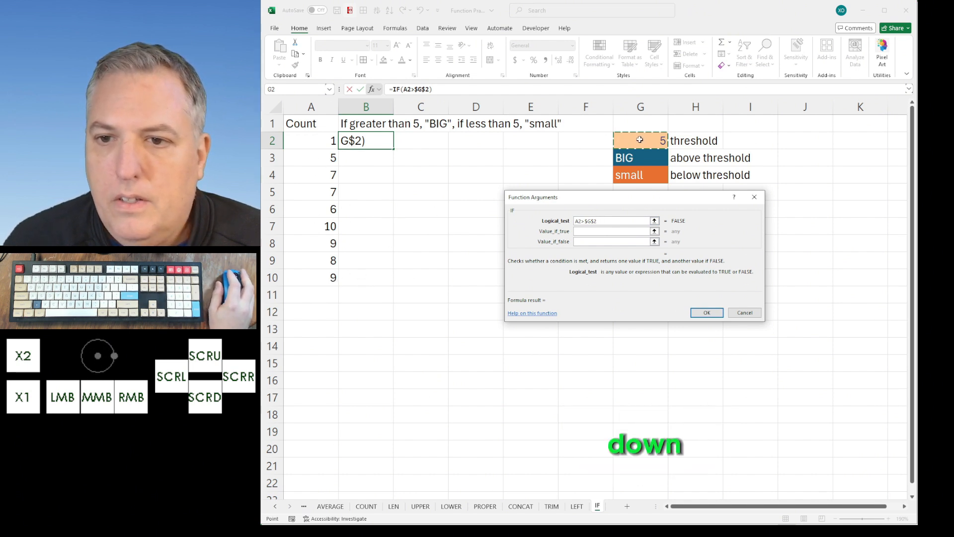
- Set the value if true to $G$3 and the value if false to $G$4, and accept the IF function
{"action": "left_click", "coordinate": [605, 231]}
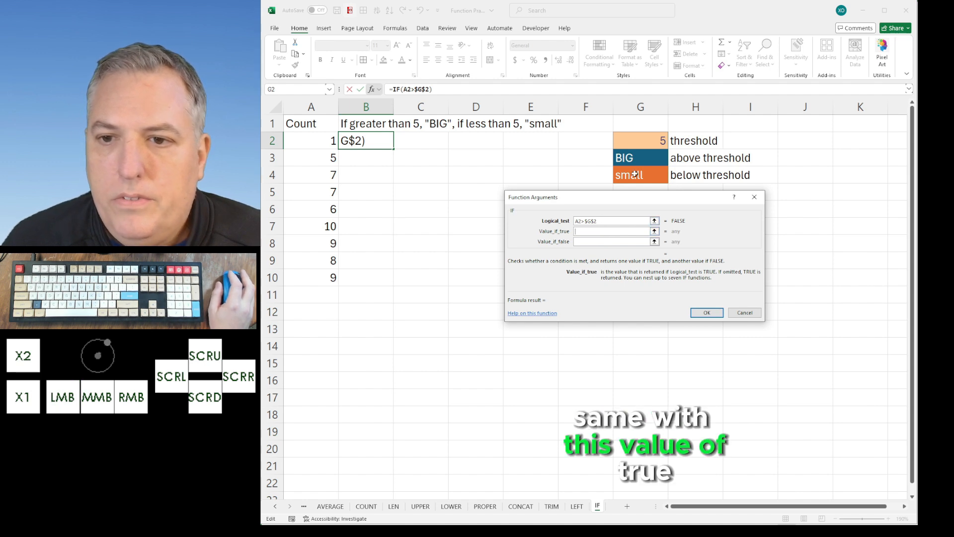
{"action": "left_click", "coordinate": [646, 158]}
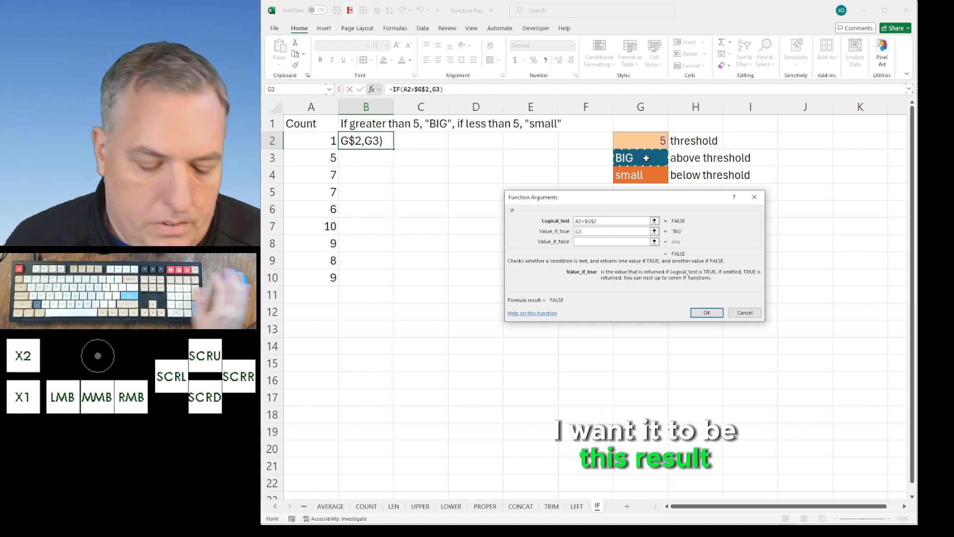
{"action": "key", "text": "F4"}
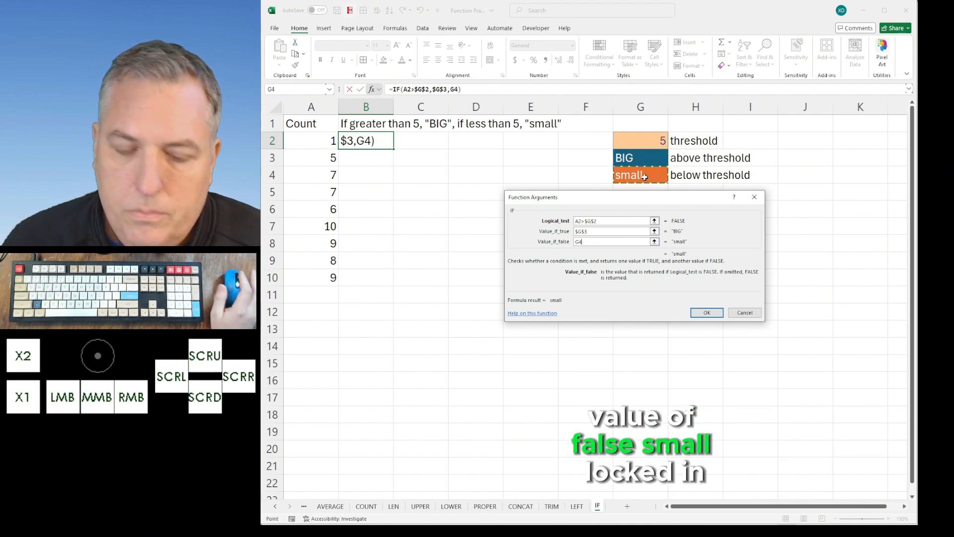
{"action": "key", "text": "F4"}
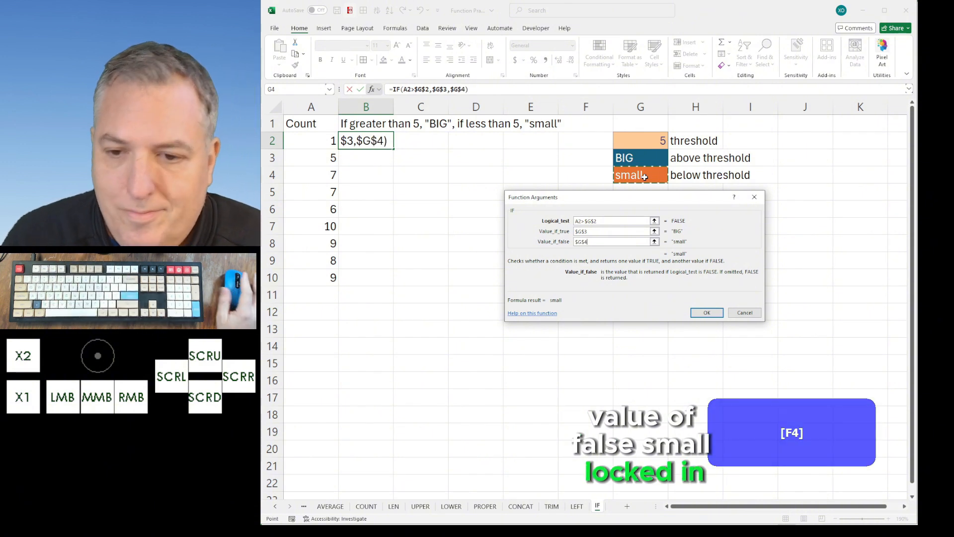
{"action": "left_click", "coordinate": [703, 313]}
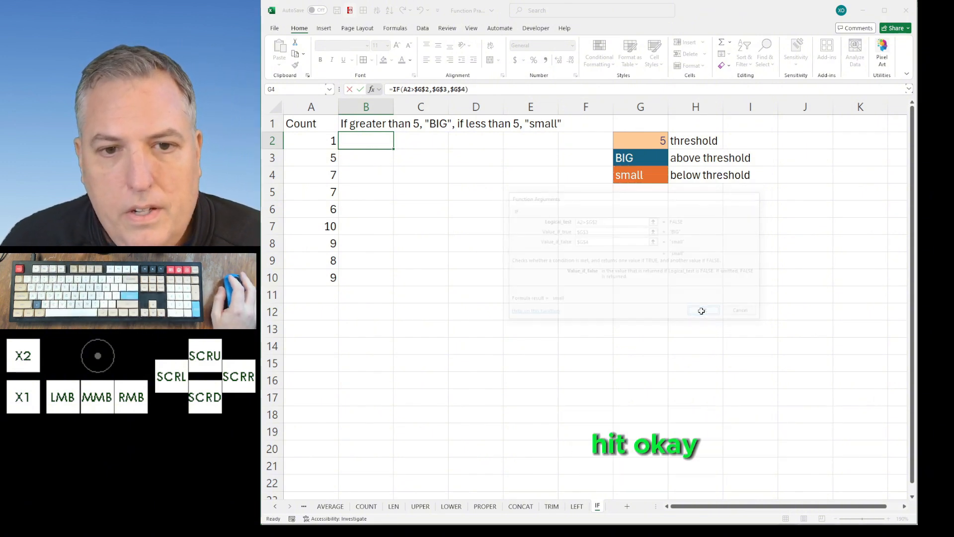
- Fill the IF formula from B2 down to B10 and check the references in B10
{"action": "left_click_drag", "start_coordinate": [393, 148], "coordinate": [393, 285]}
{"action": "double_click", "coordinate": [364, 274]}
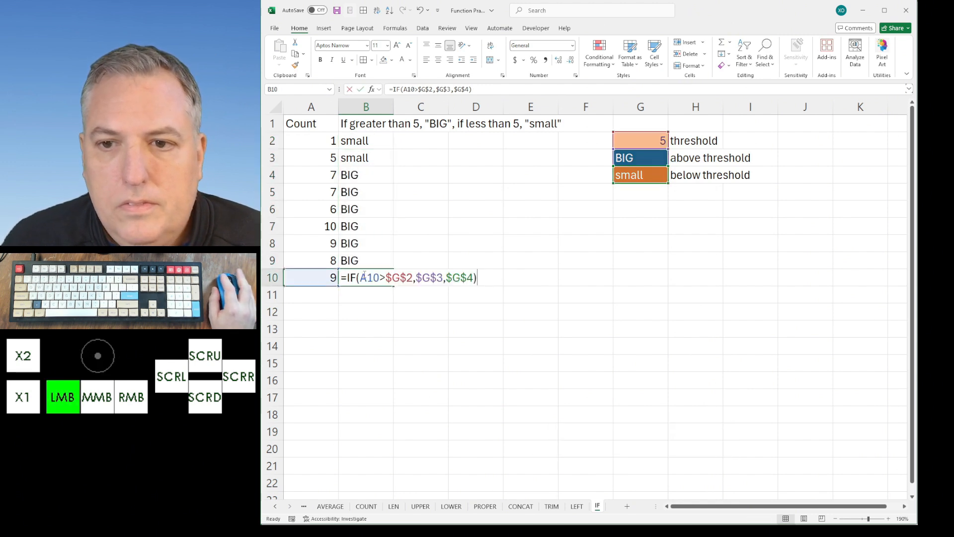
{"action": "key", "text": "Return"}
- Examine the relative and absolute references in the copied IF formulas in B9, B8, B7 and B5
{"action": "left_click", "coordinate": [368, 260]}
{"action": "double_click", "coordinate": [367, 260]}
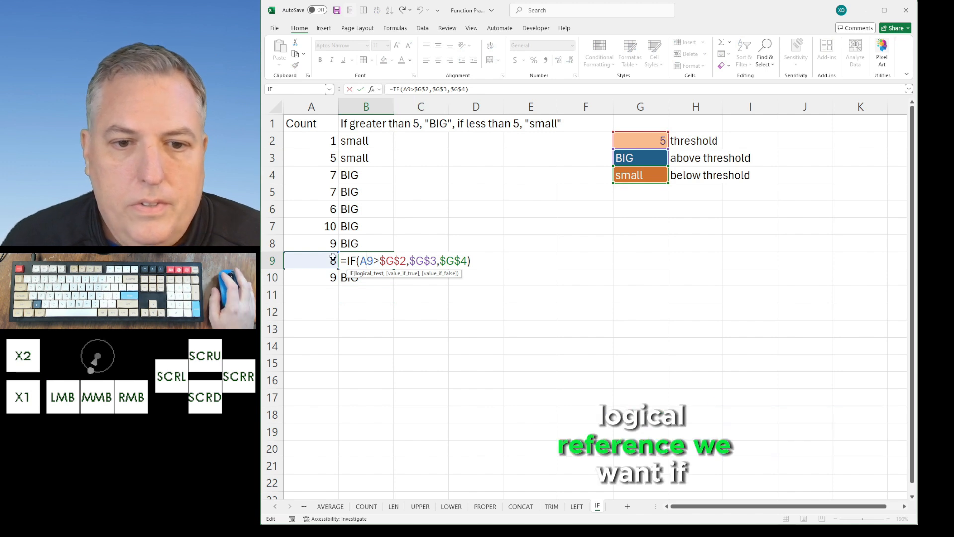
{"action": "key", "text": "Return"}
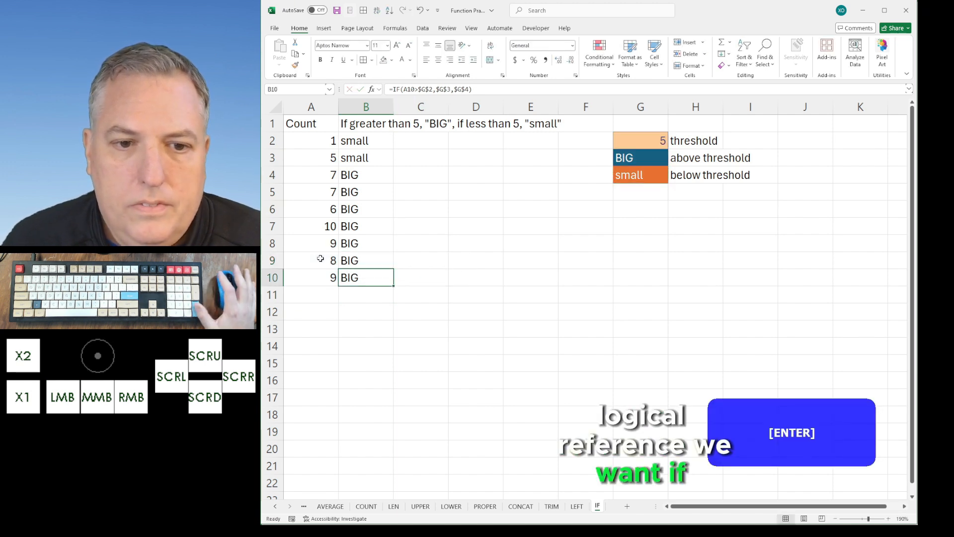
{"action": "double_click", "coordinate": [362, 242]}
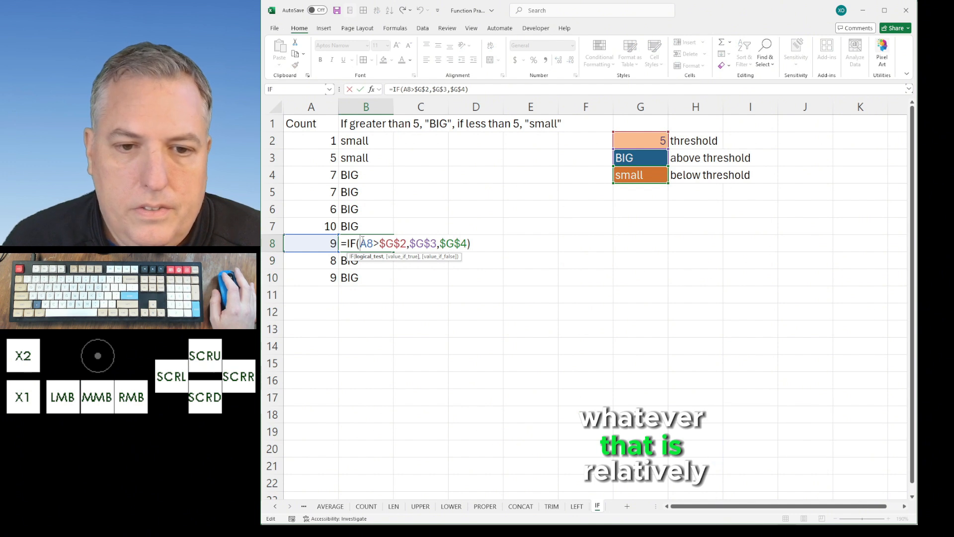
{"action": "key", "text": "Return"}
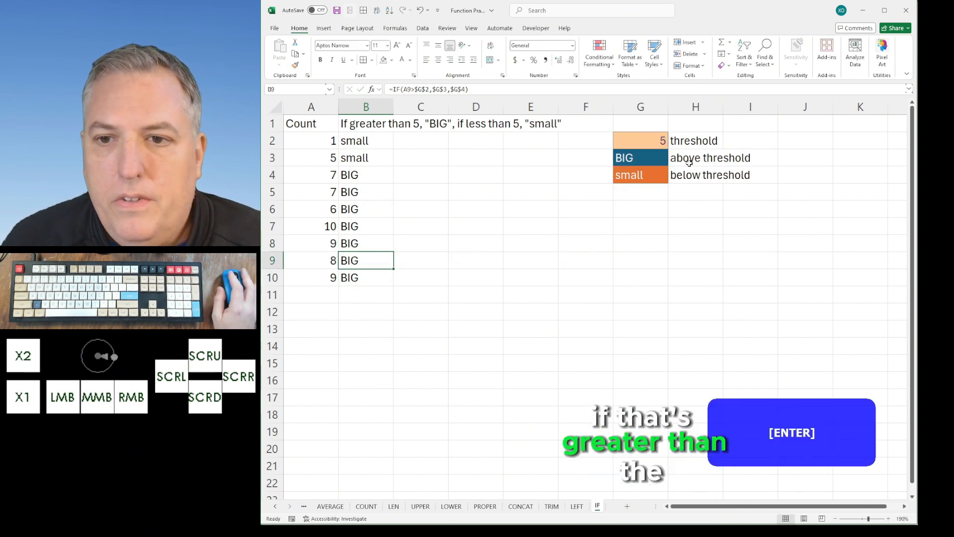
{"action": "double_click", "coordinate": [369, 227]}
{"action": "key", "text": "Return"}
{"action": "double_click", "coordinate": [368, 192]}
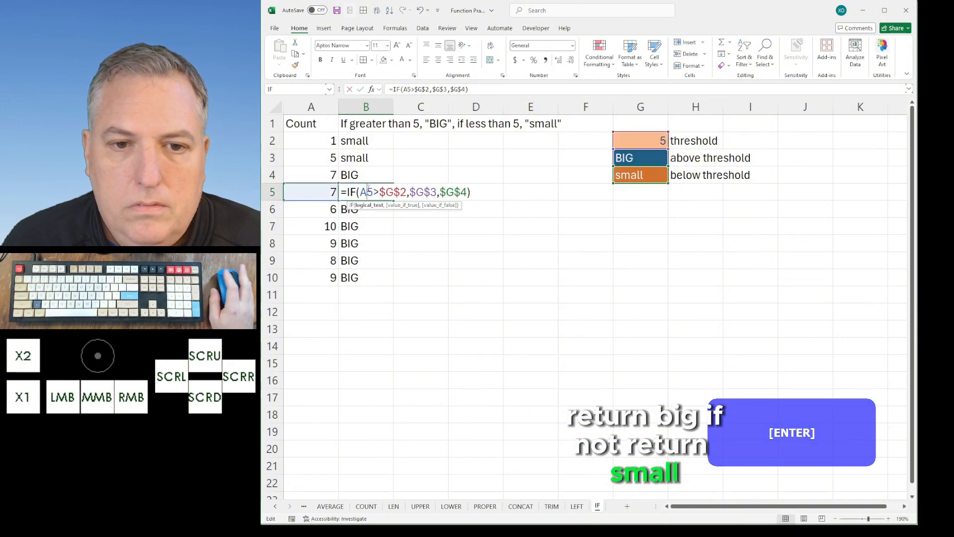
{"action": "key", "text": "Return"}
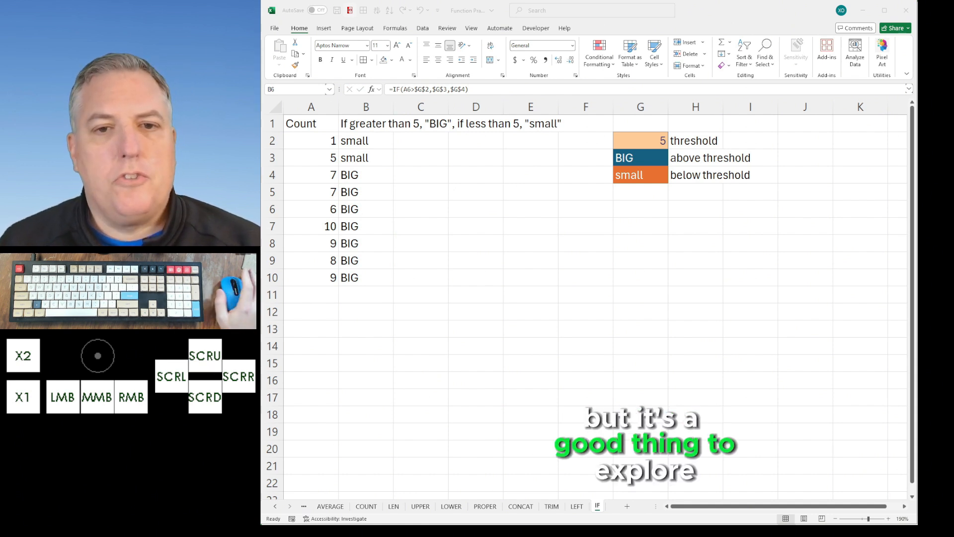
- Open the Insert Function dialog for blank cell E7 and look through the list of function categories
{"action": "left_click", "coordinate": [531, 227]}
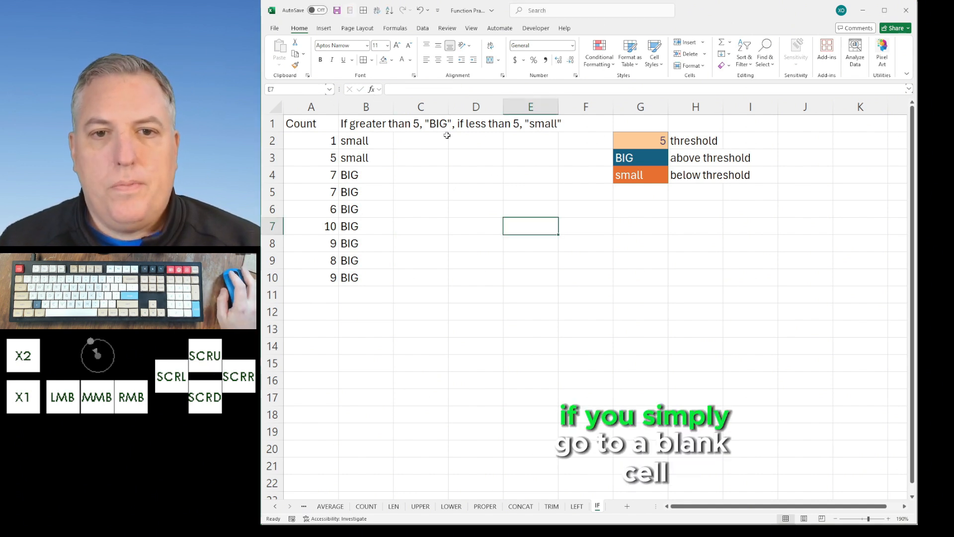
{"action": "left_click", "coordinate": [372, 89]}
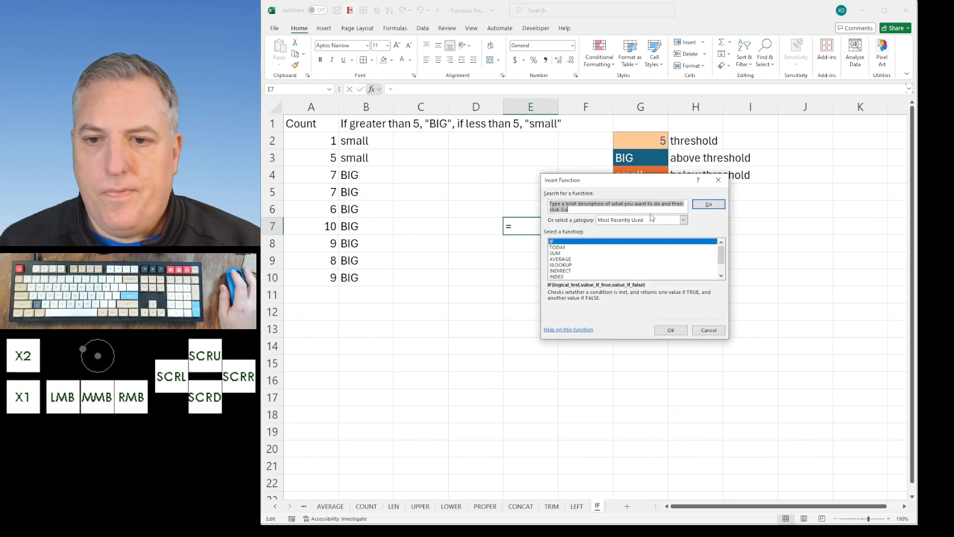
{"action": "left_click", "coordinate": [684, 220]}
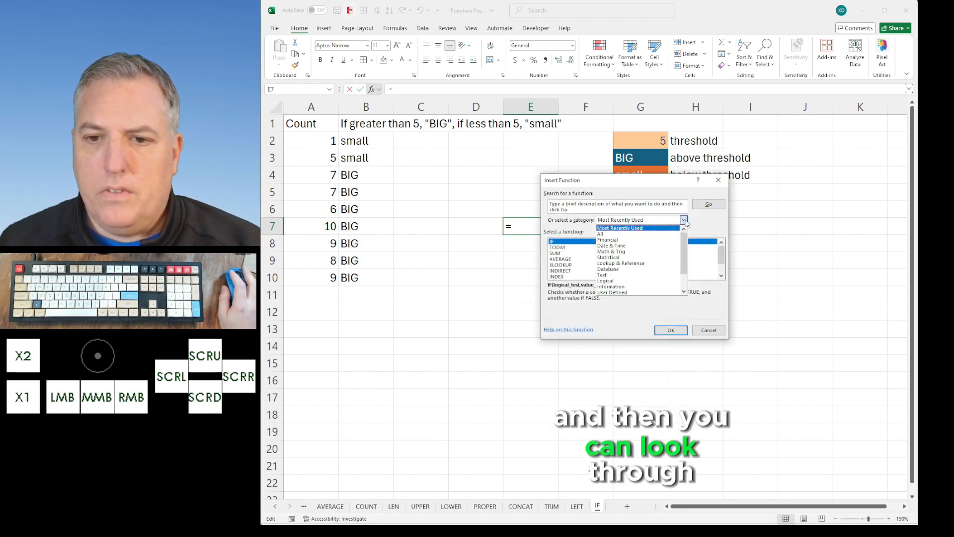
{"action": "left_click", "coordinate": [619, 319]}
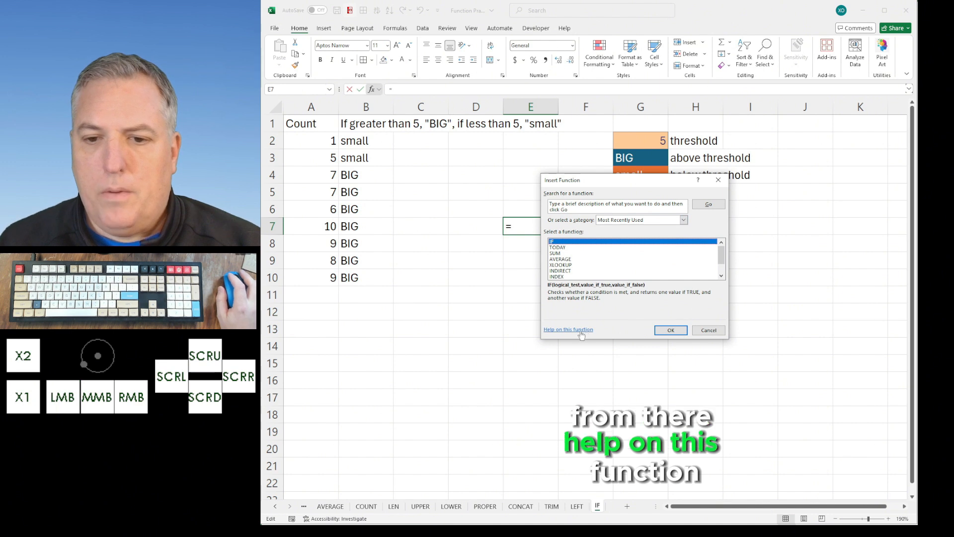